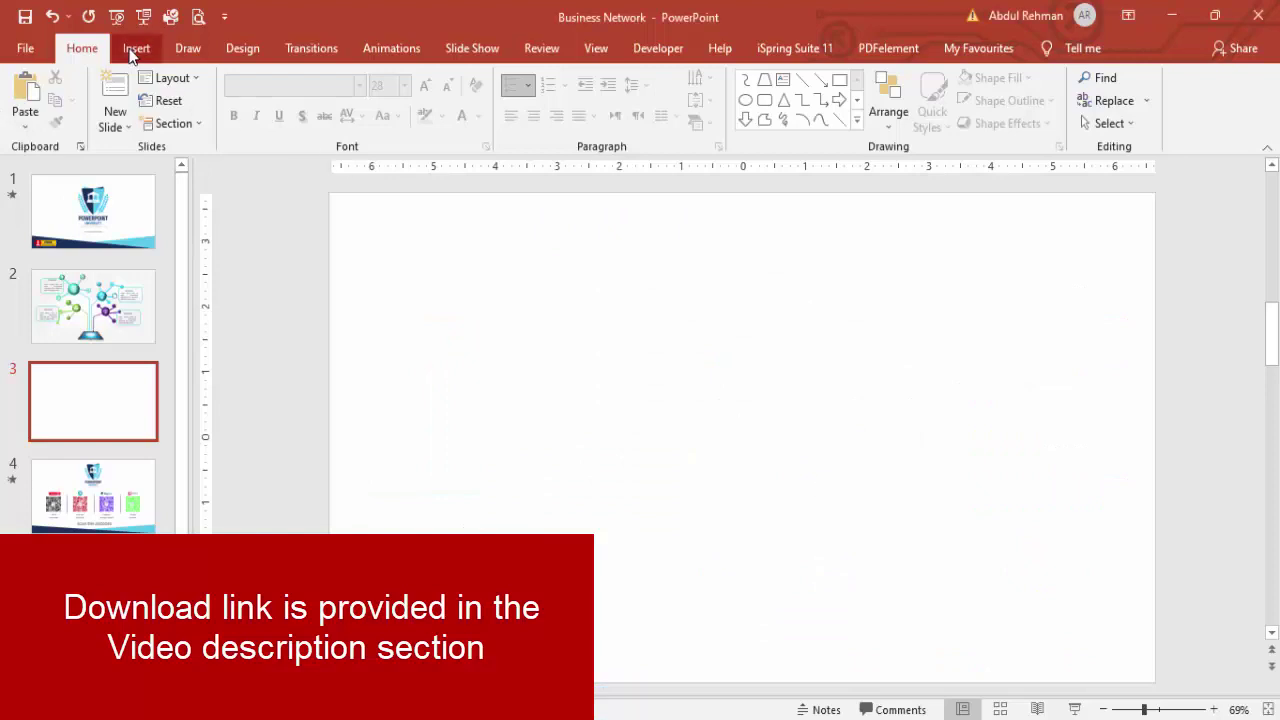
# Search online pictures for 'ipad' and insert the black iPad photo onto slide 3.
pyautogui.click(136, 48)
pyautogui.click(140, 118)
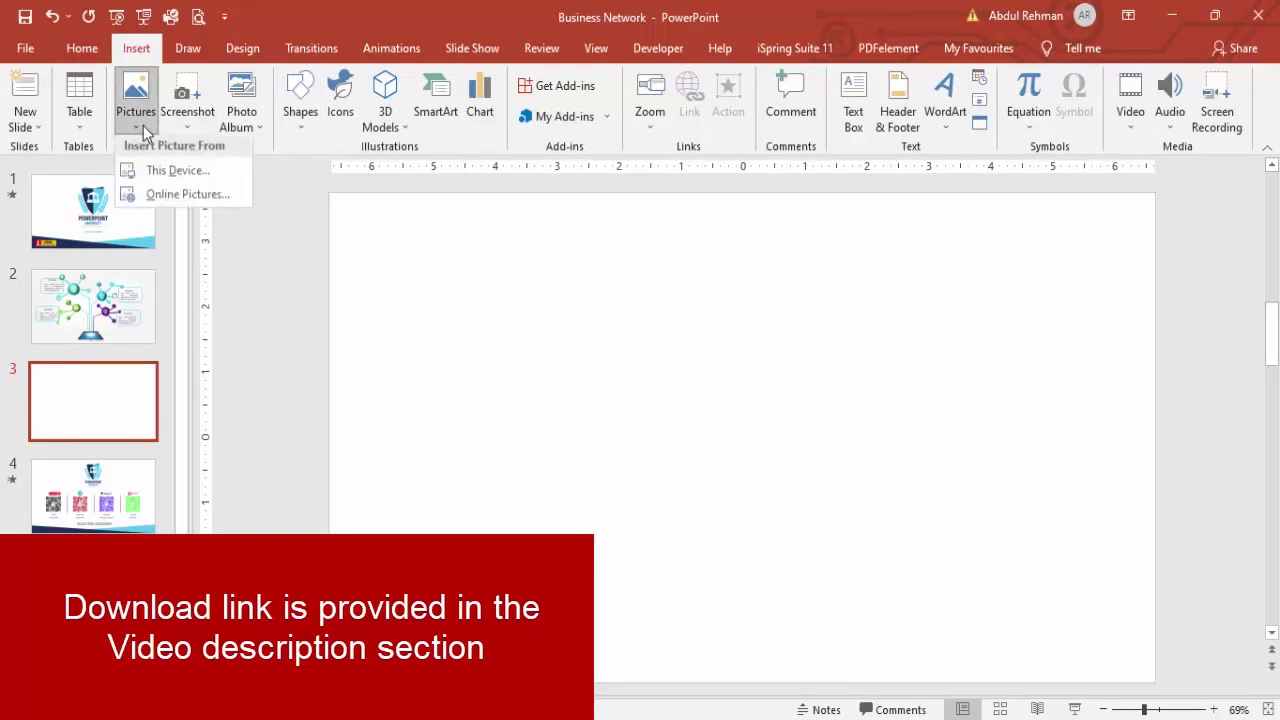
pyautogui.click(187, 198)
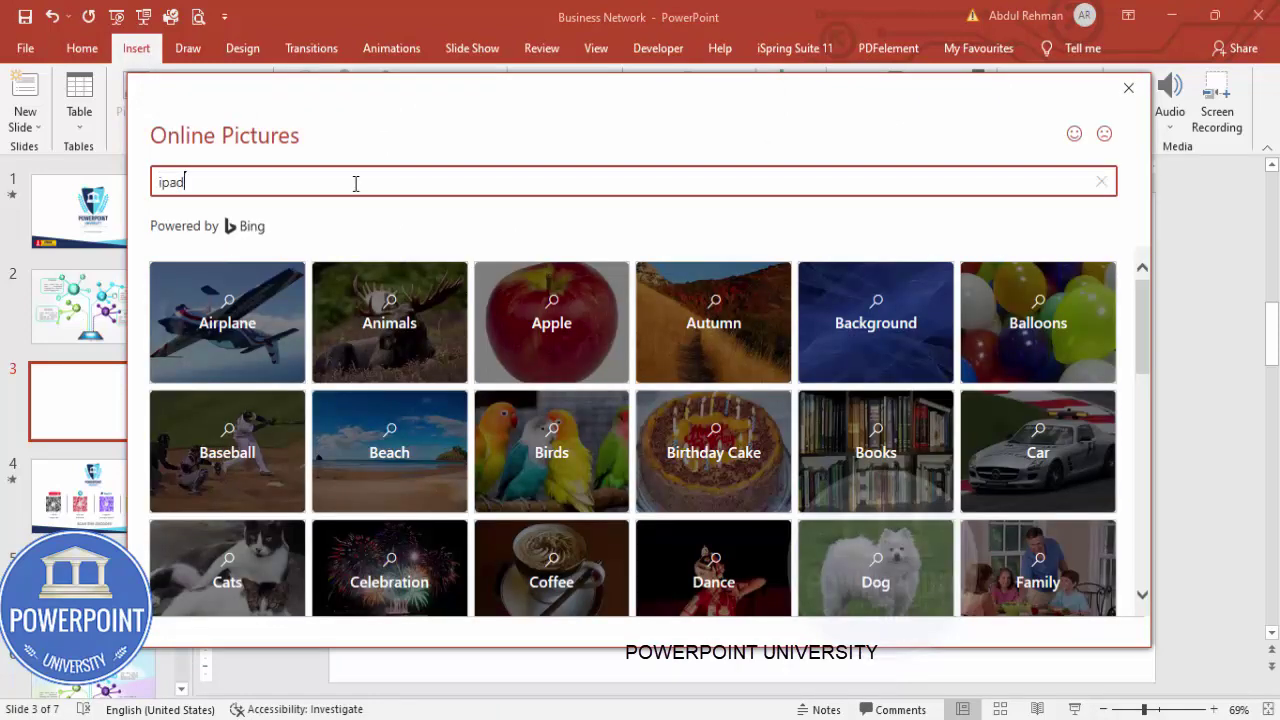
pyautogui.press('Return')
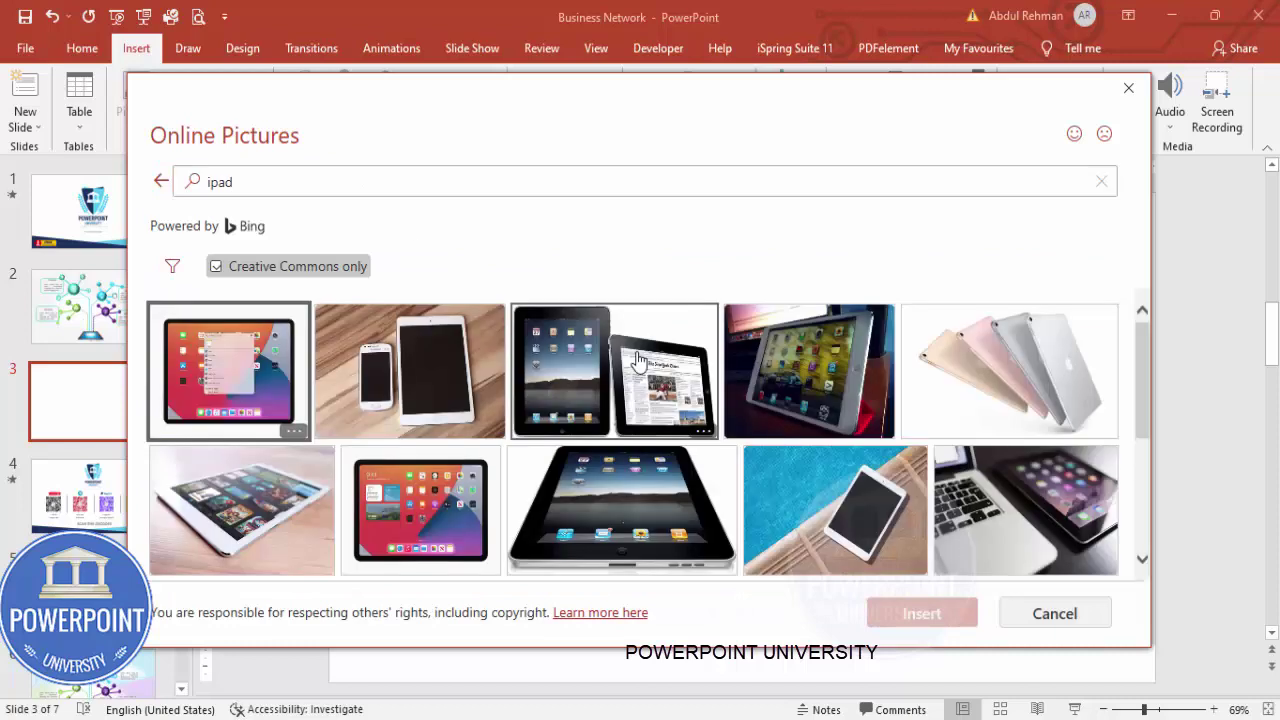
pyautogui.click(668, 514)
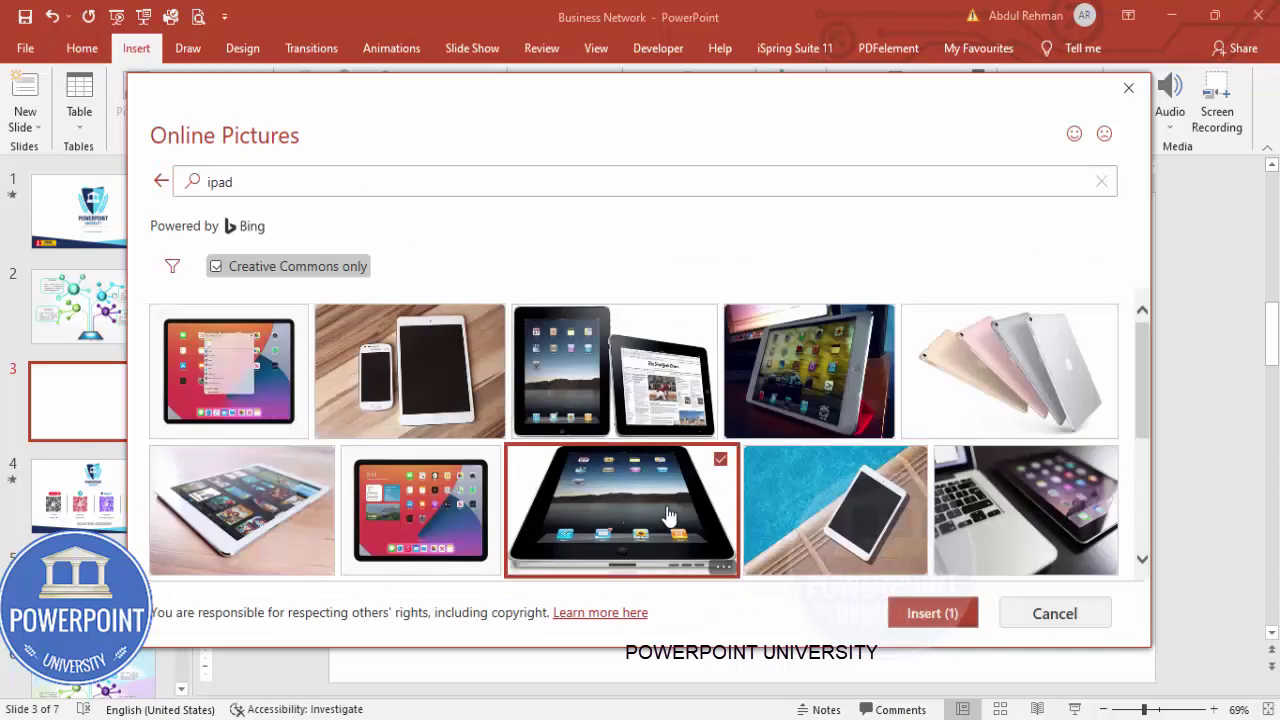
pyautogui.click(932, 614)
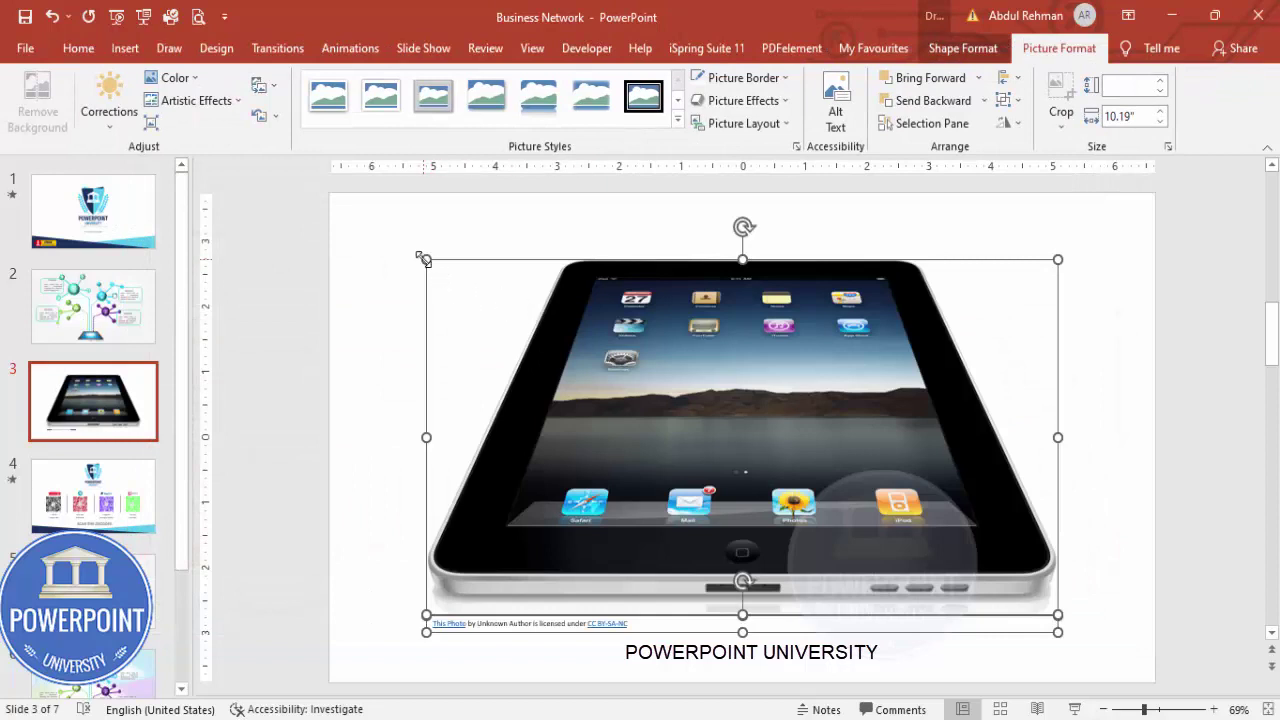
# Shrink the iPad picture and delete its attribution caption.
pyautogui.moveTo(424, 259); pyautogui.dragTo(617, 430)
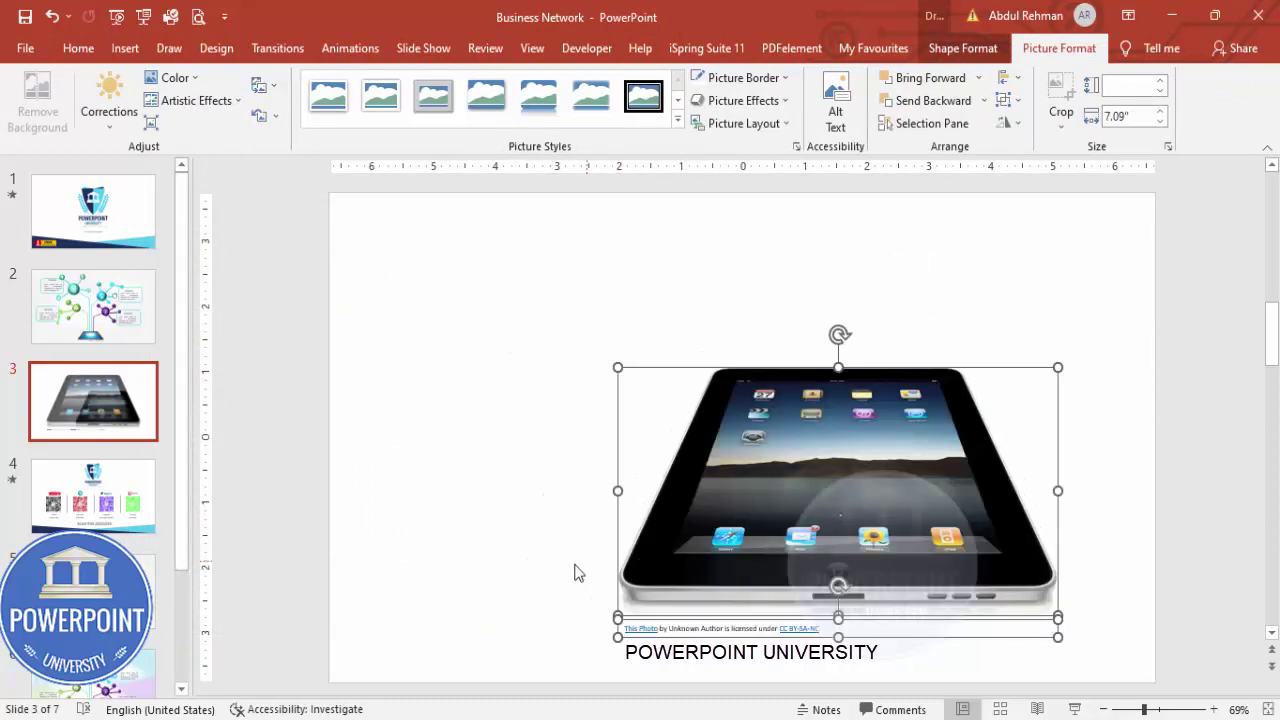
pyautogui.click(574, 571)
pyautogui.click(644, 622)
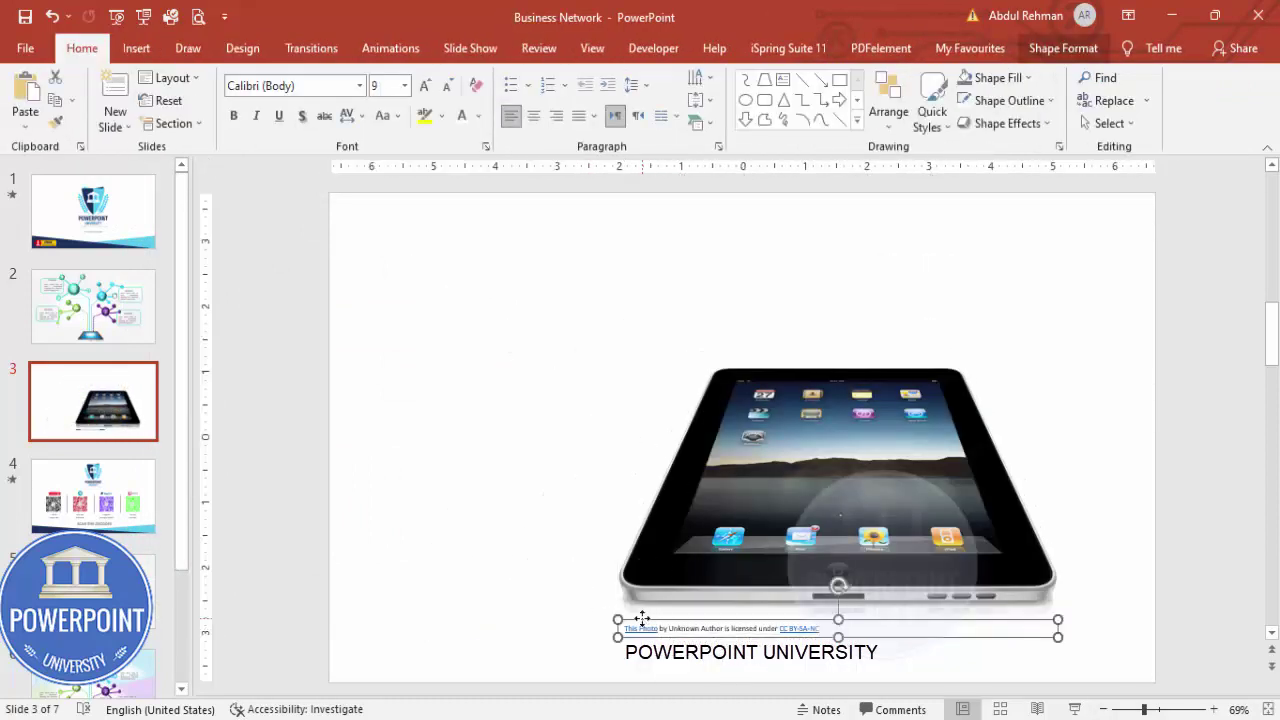
pyautogui.press('Delete')
# Make the iPad much smaller and move it to the bottom centre of the slide.
pyautogui.click(677, 607)
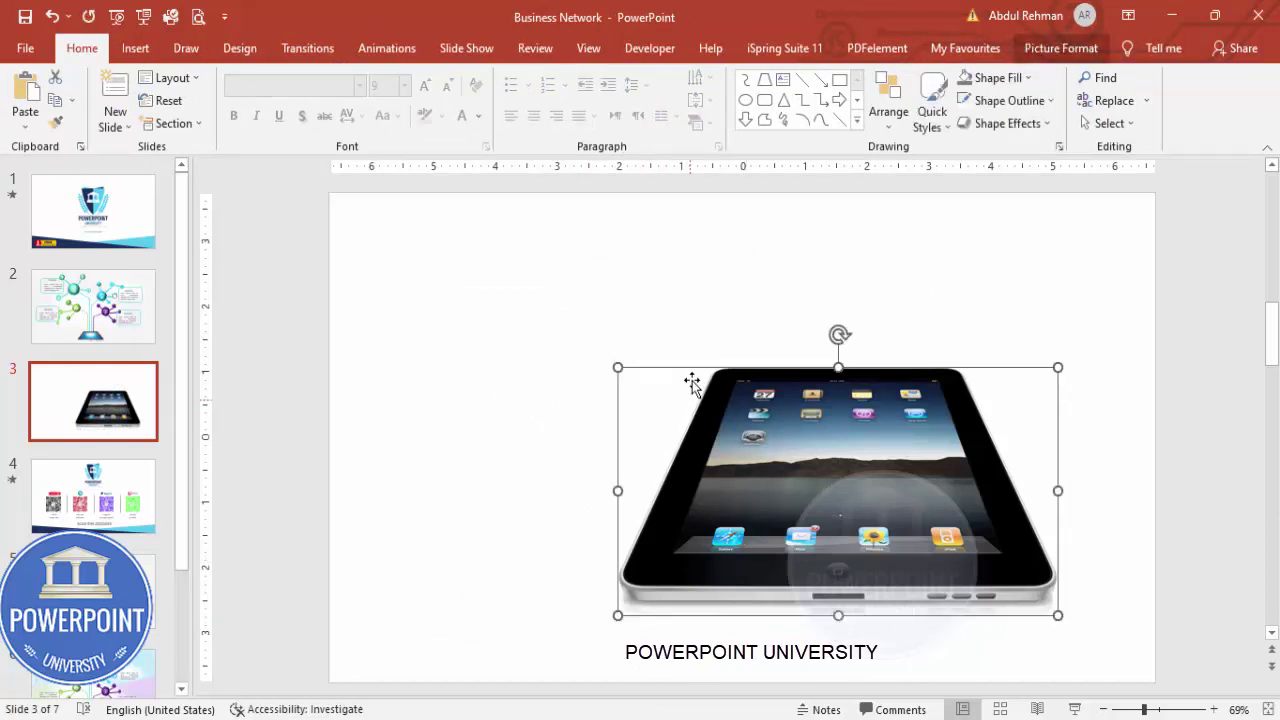
pyautogui.moveTo(617, 363); pyautogui.dragTo(898, 524)
pyautogui.moveTo(949, 578); pyautogui.dragTo(748, 631)
pyautogui.click(854, 489)
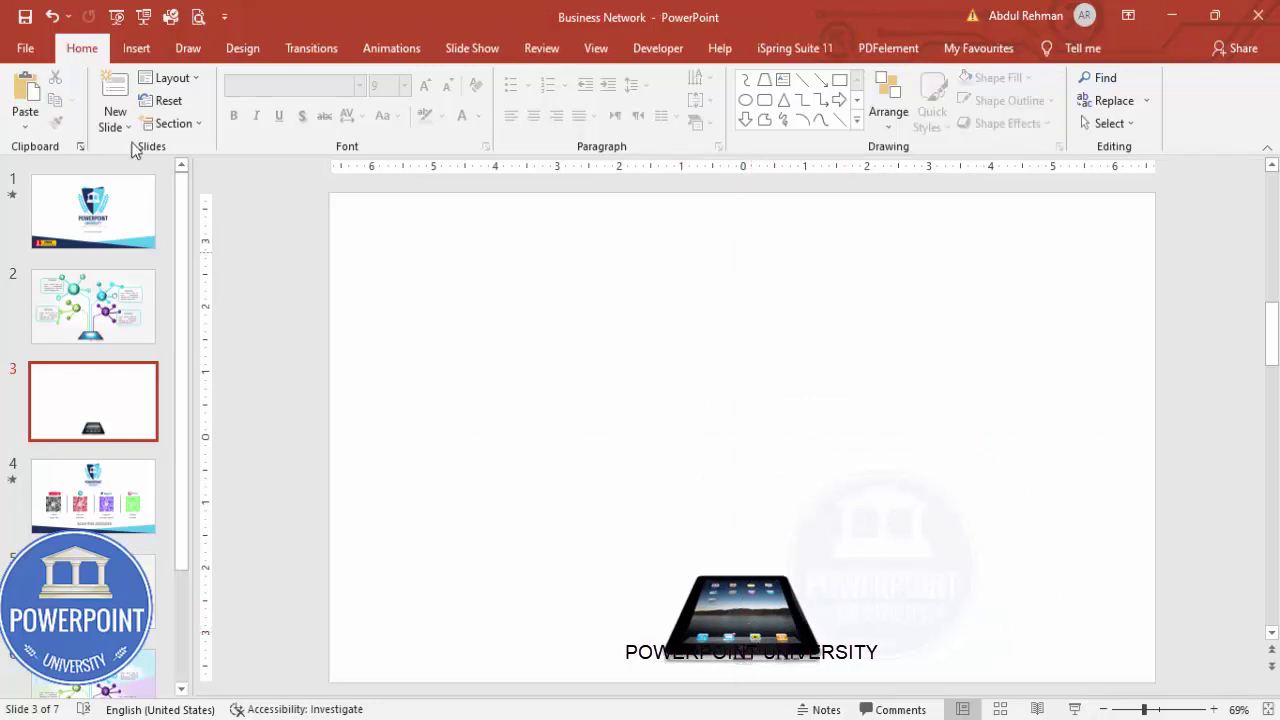
# Draw a circle above-left of centre with no outline and a light blue fill.
pyautogui.click(136, 48)
pyautogui.click(300, 100)
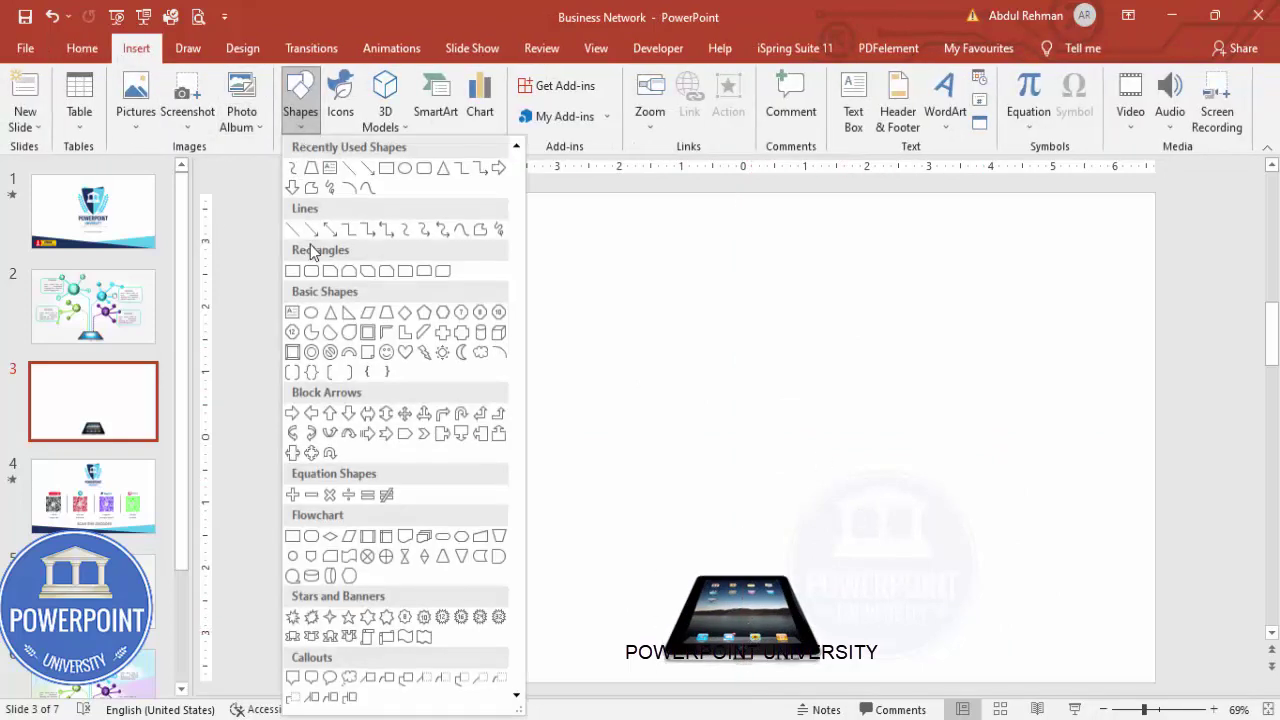
pyautogui.click(312, 313)
pyautogui.moveTo(532, 270); pyautogui.dragTo(641, 319)
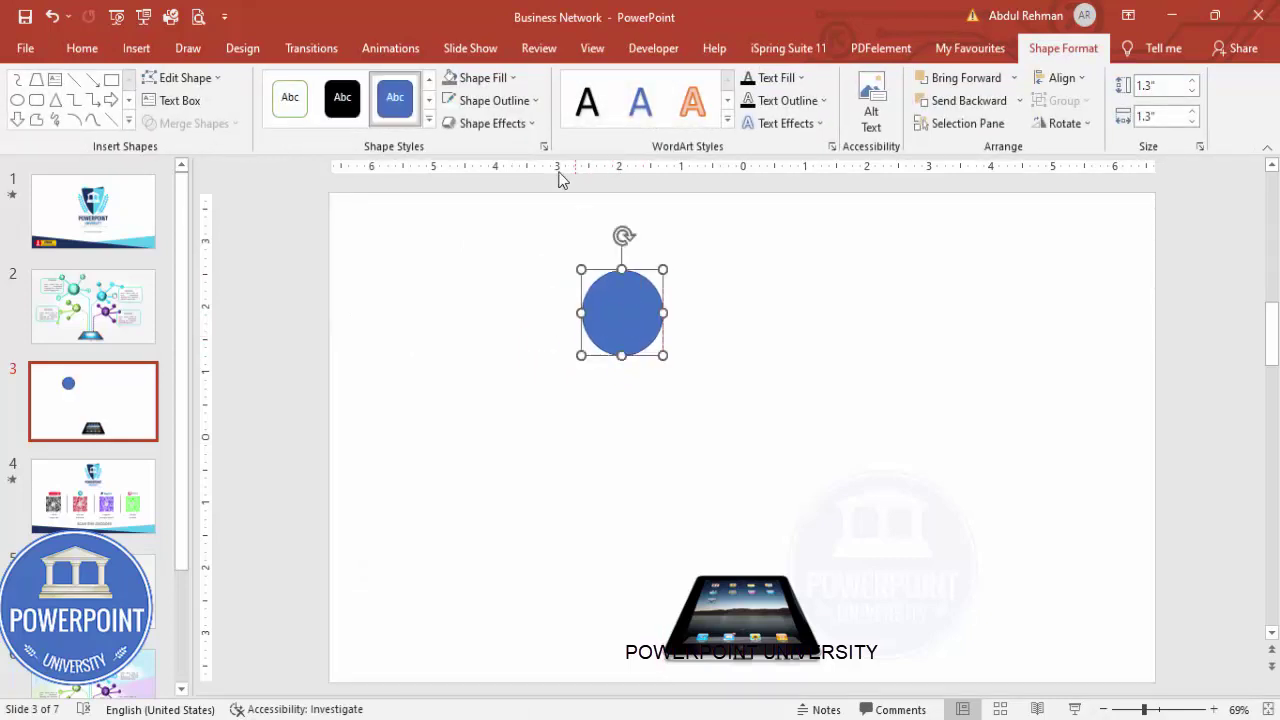
pyautogui.click(490, 100)
pyautogui.click(490, 314)
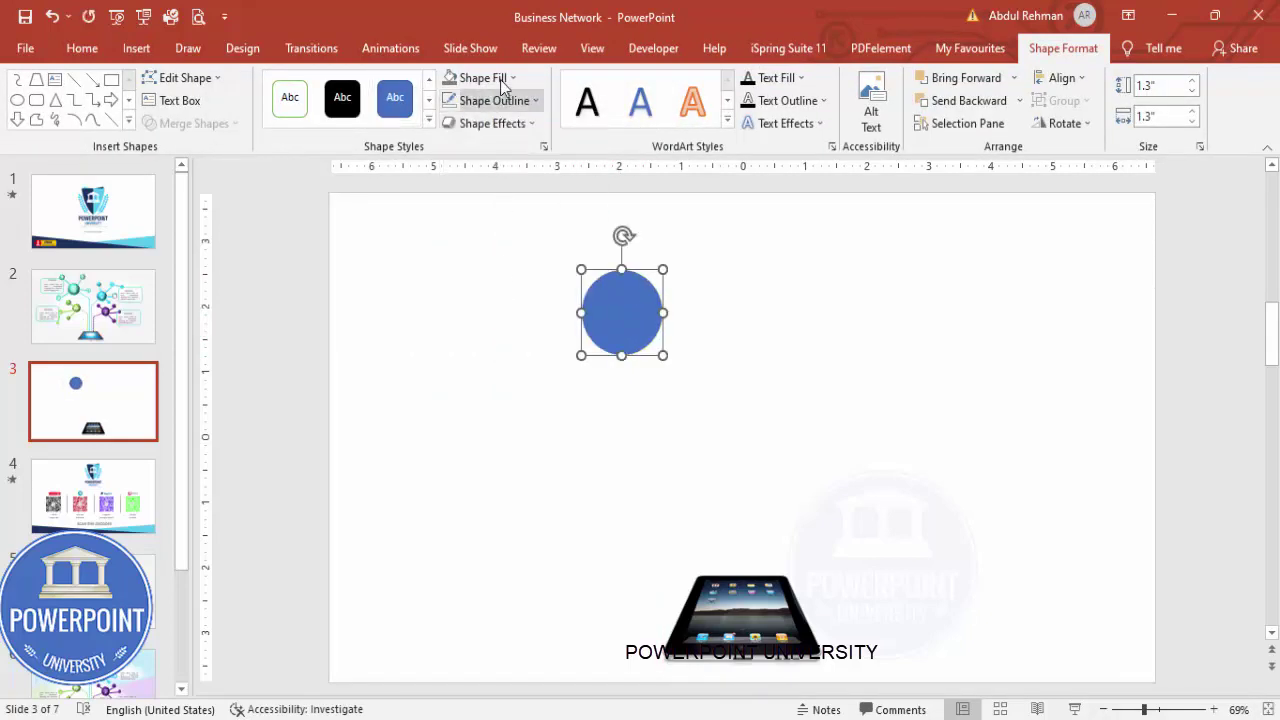
pyautogui.click(480, 77)
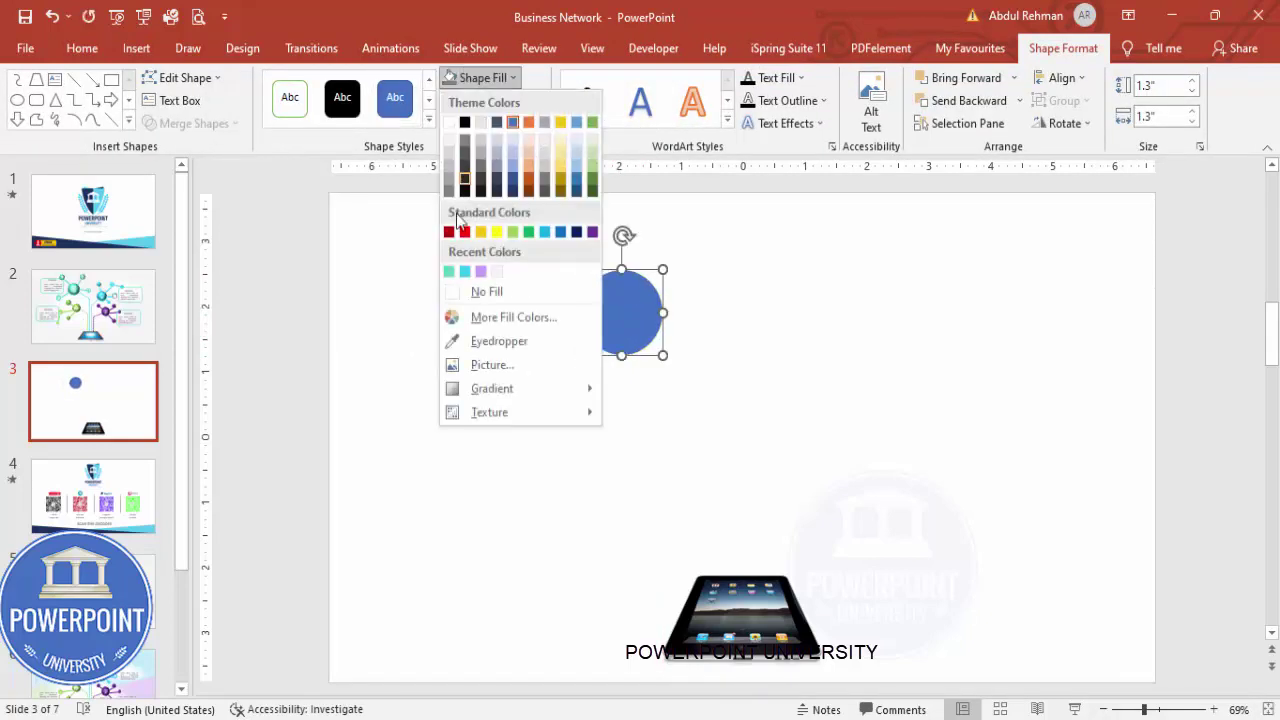
pyautogui.click(467, 273)
# Copy the circle to the right, make it slightly smaller, and fill it teal.
pyautogui.moveTo(600, 329); pyautogui.dragTo(815, 350)
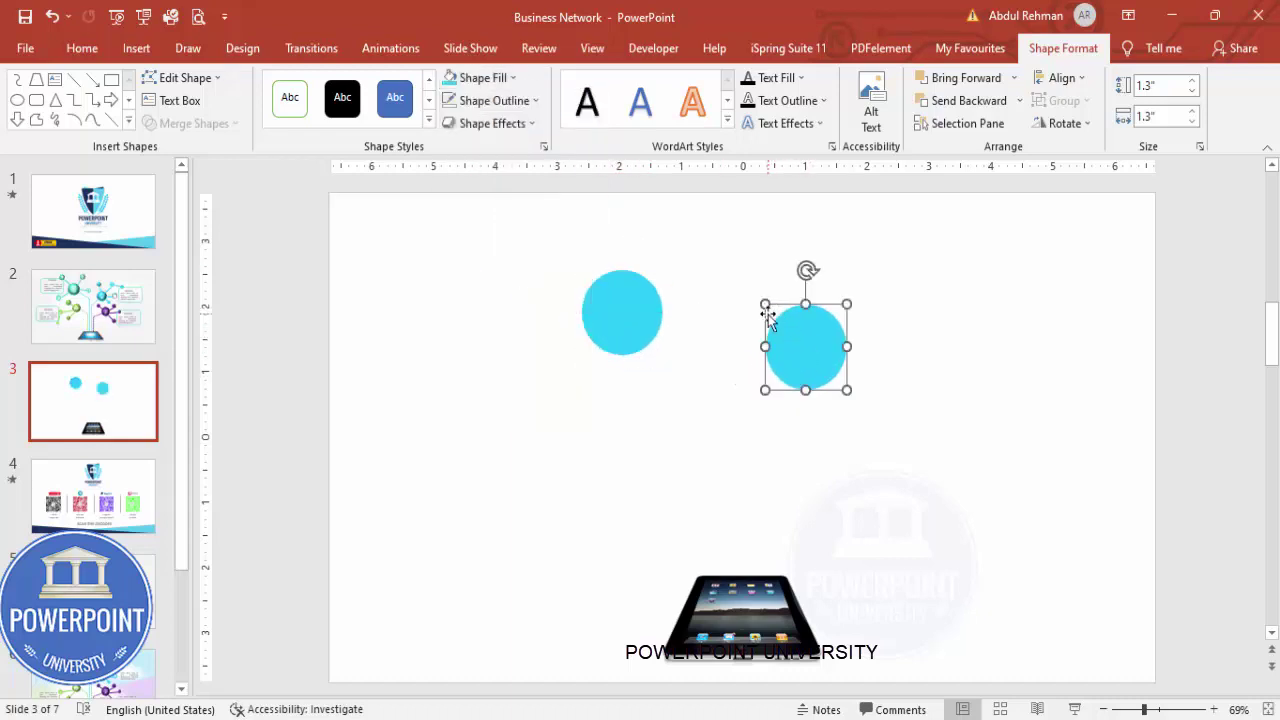
pyautogui.moveTo(775, 310); pyautogui.dragTo(794, 330)
pyautogui.click(497, 77)
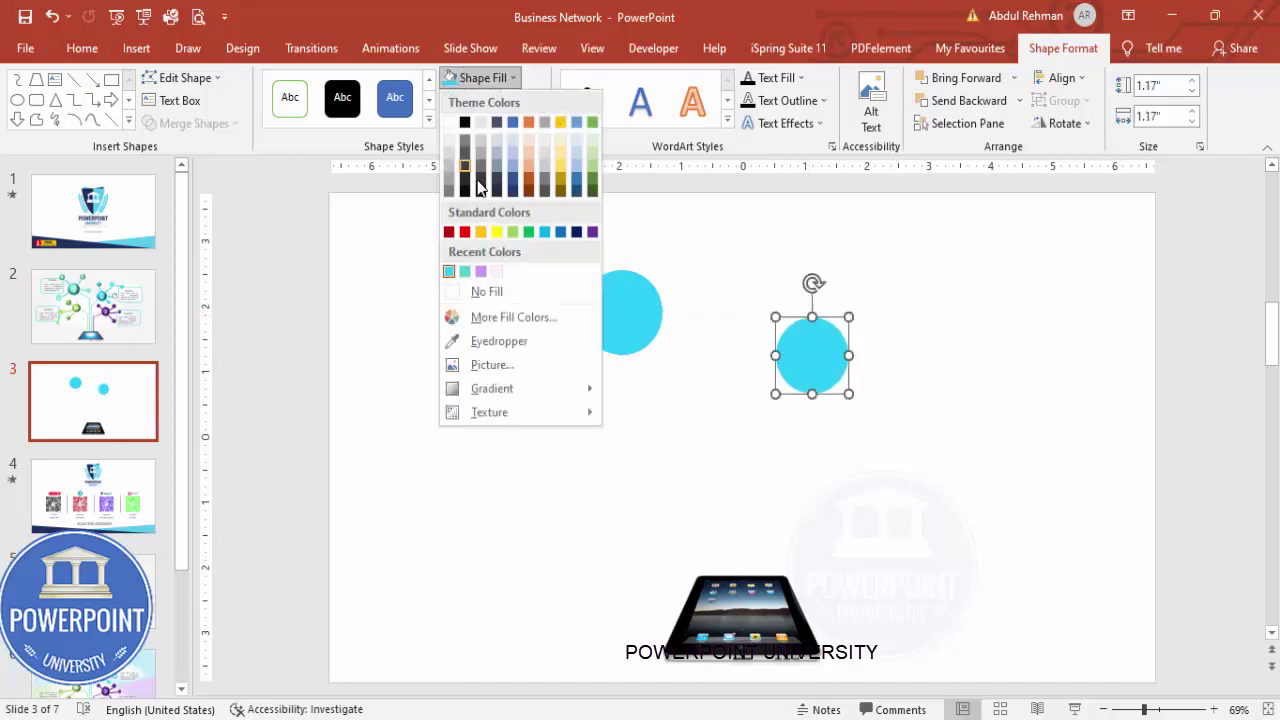
pyautogui.click(466, 272)
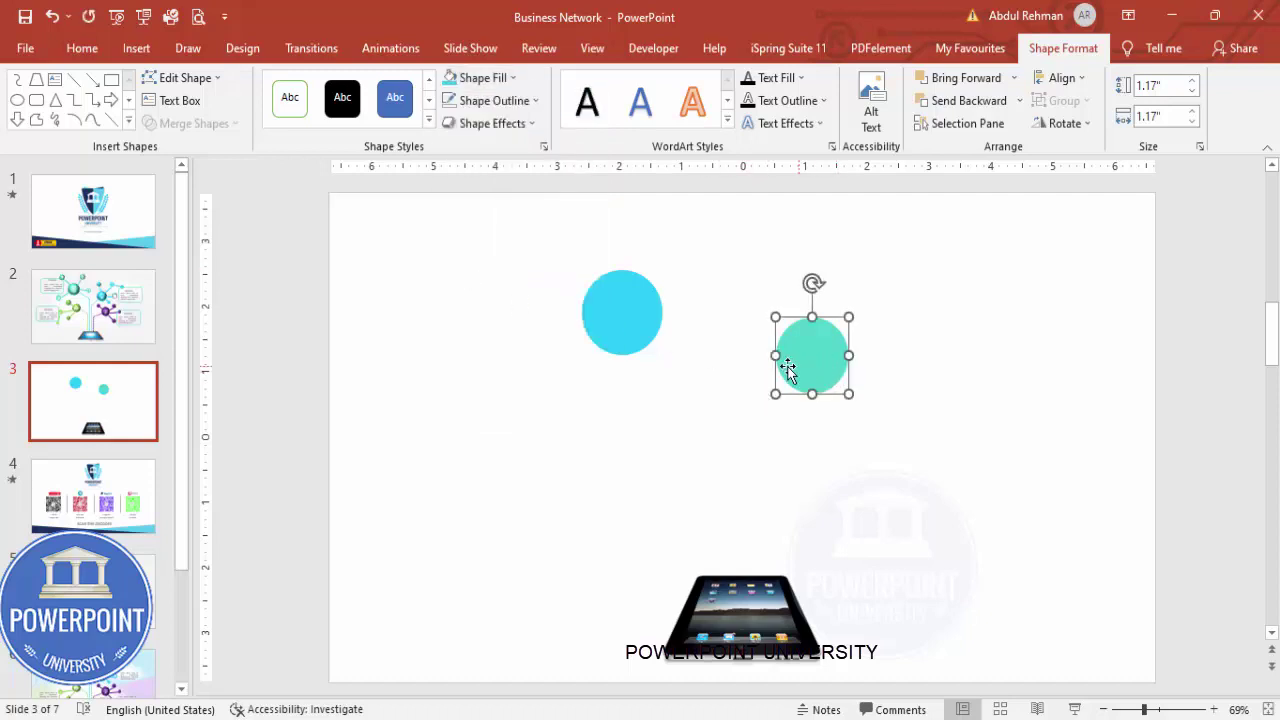
# Duplicate the teal circle below the blue one and fill it light green.
pyautogui.hotkey('ctrl', 'd')
pyautogui.moveTo(995, 412); pyautogui.dragTo(625, 474)
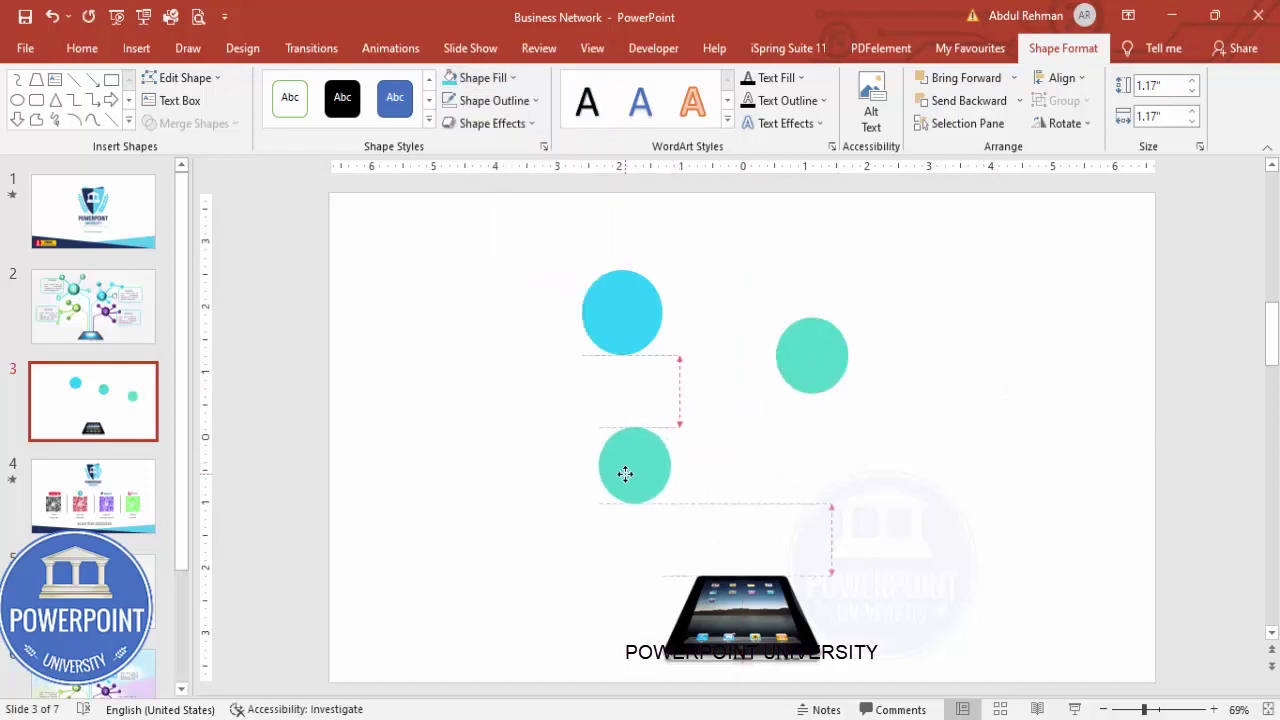
pyautogui.click(490, 78)
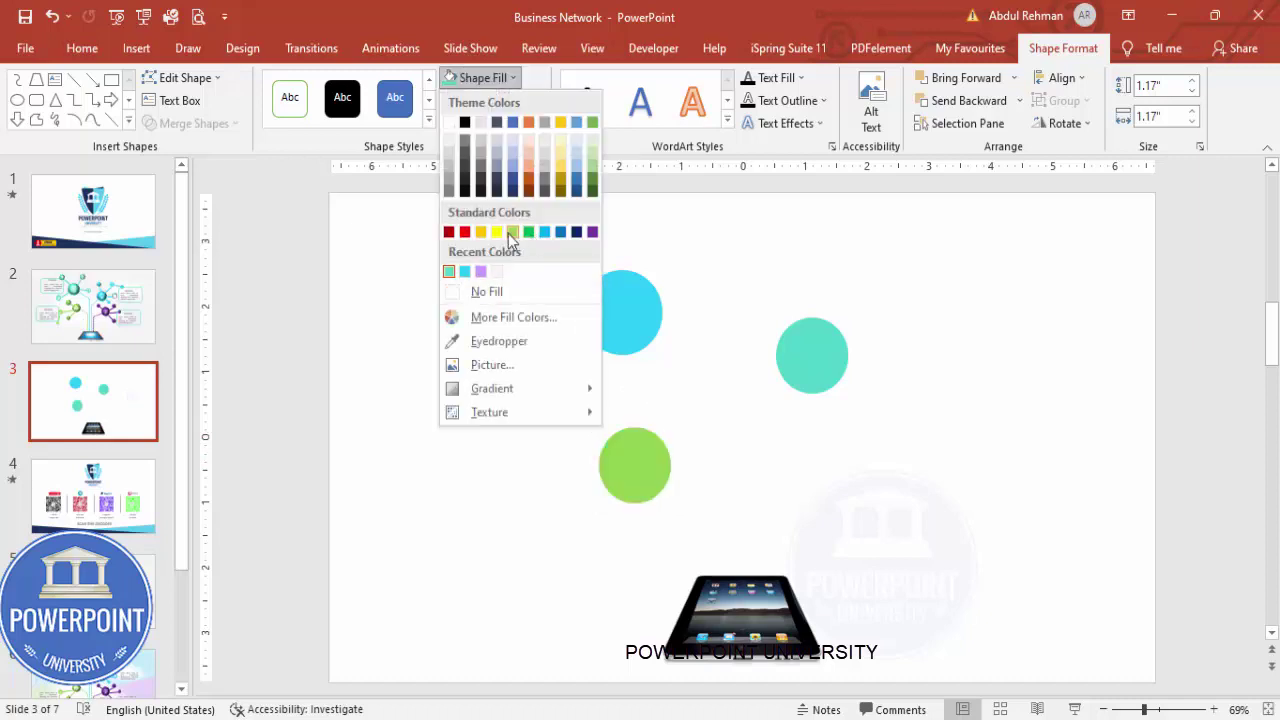
pyautogui.click(510, 232)
# Duplicate the green circle below the teal one as a smaller purple circle.
pyautogui.hotkey('ctrl', 'd')
pyautogui.moveTo(421, 610); pyautogui.dragTo(841, 484)
pyautogui.click(495, 84)
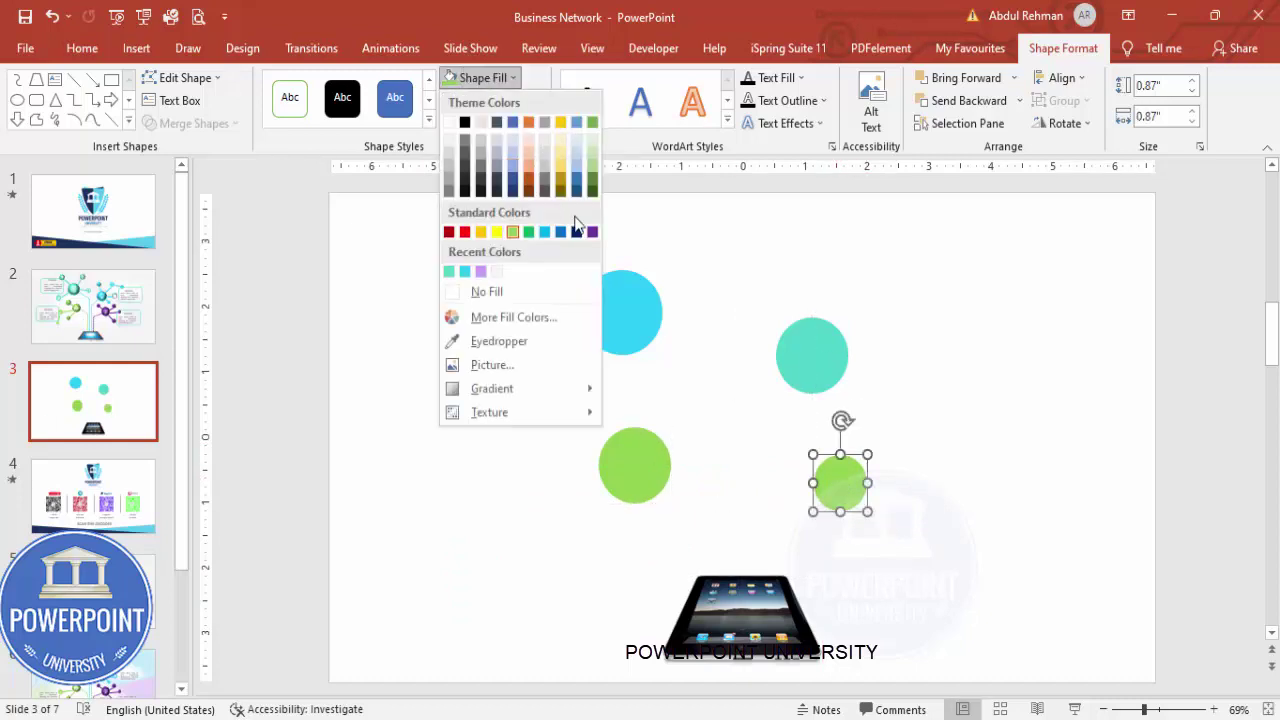
pyautogui.click(589, 230)
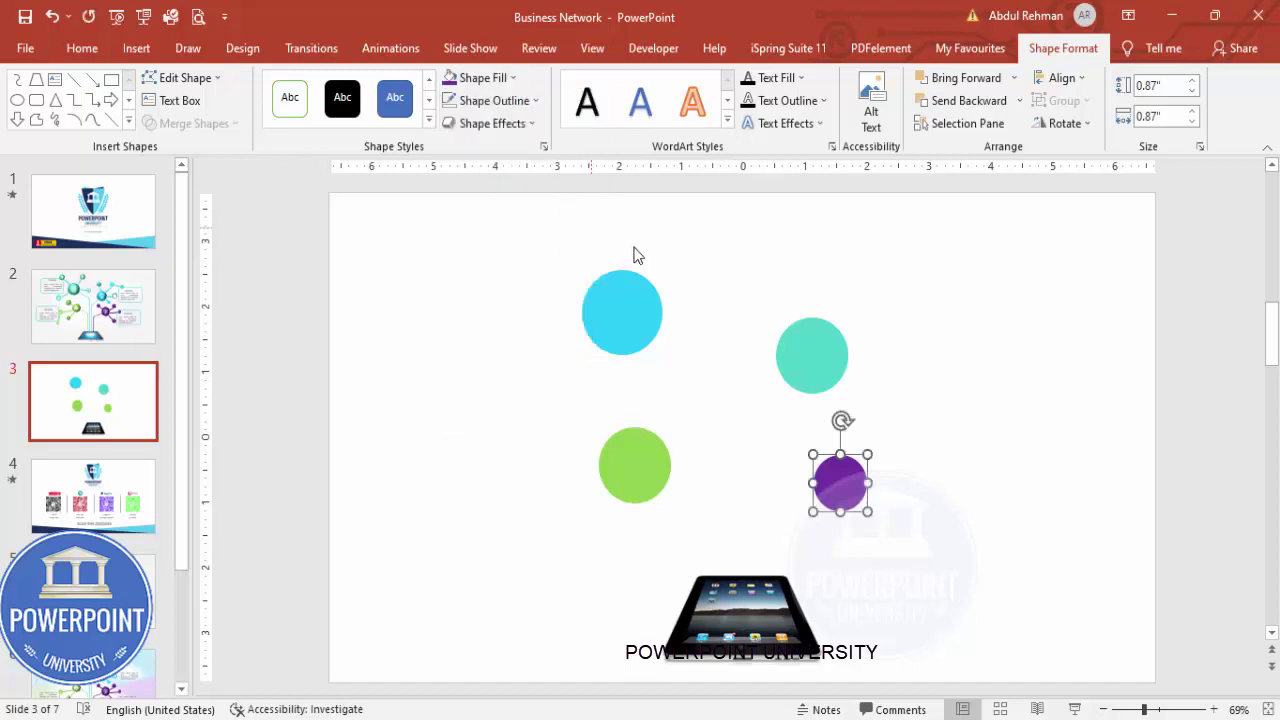
pyautogui.click(872, 330)
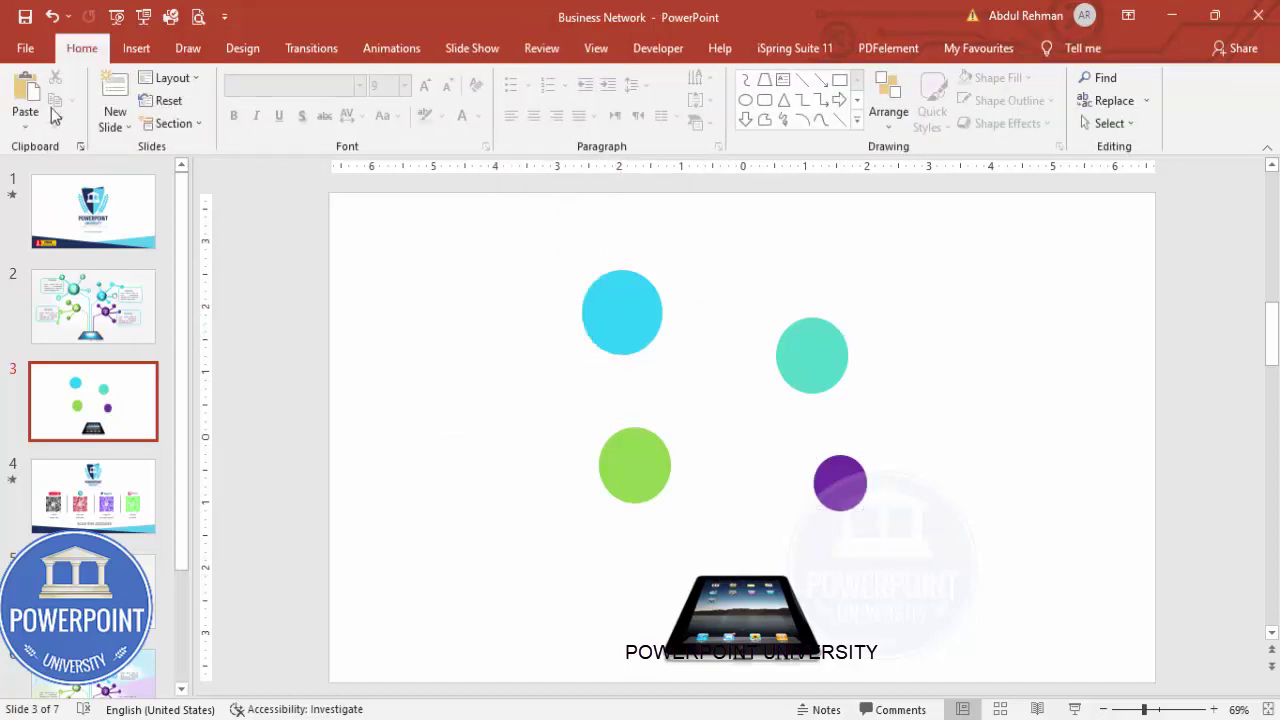
pyautogui.click(136, 48)
# Draw a light blue bent freeform line from the blue circle down to the iPad.
pyautogui.click(300, 105)
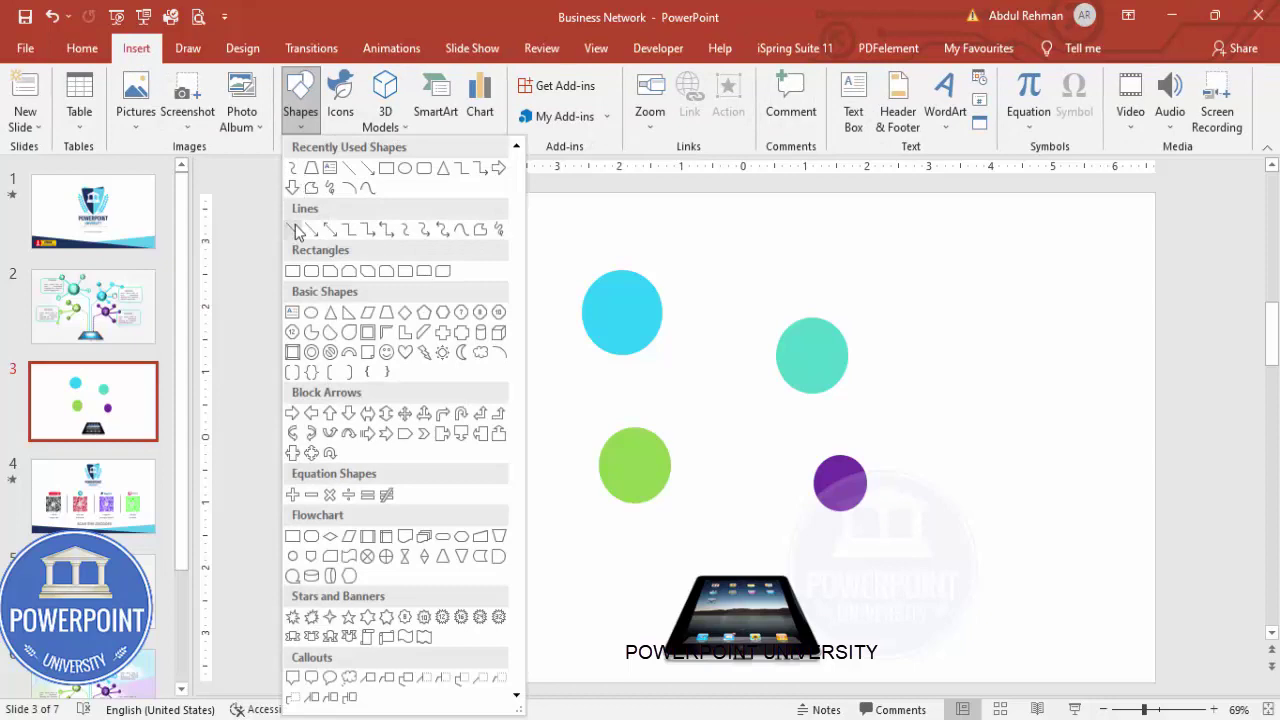
pyautogui.click(481, 231)
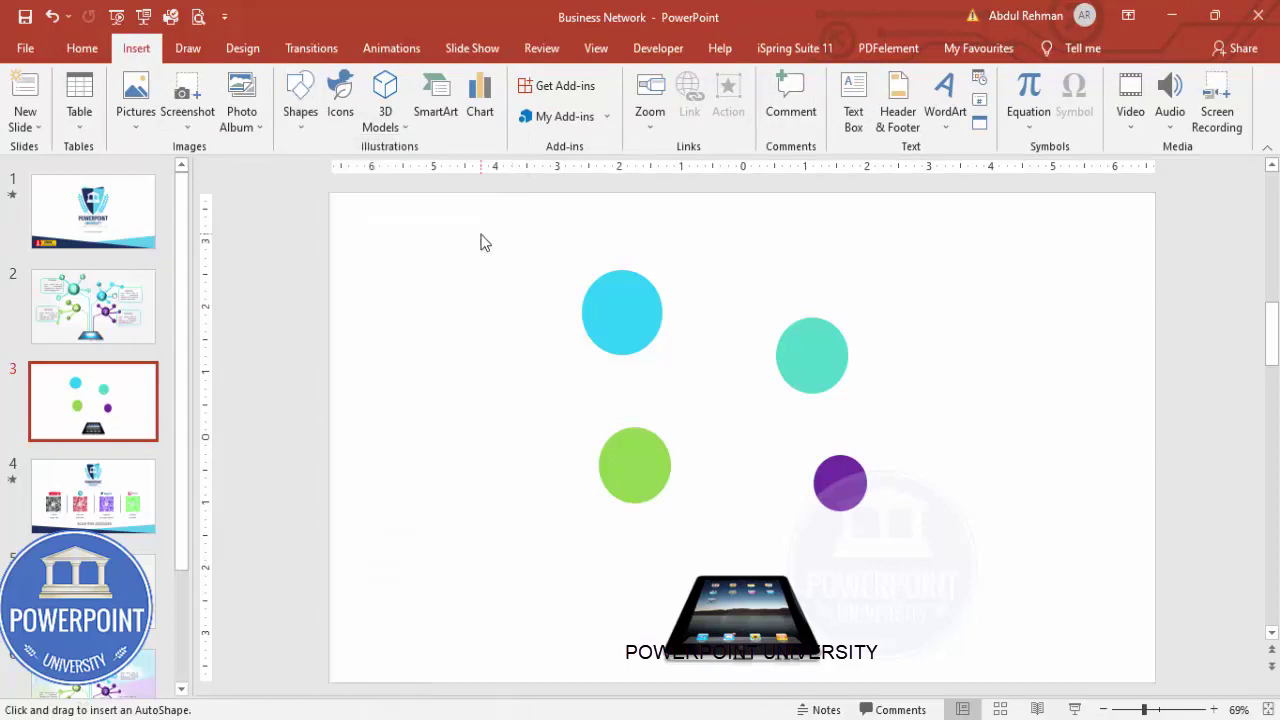
pyautogui.click(661, 323)
pyautogui.click(725, 383)
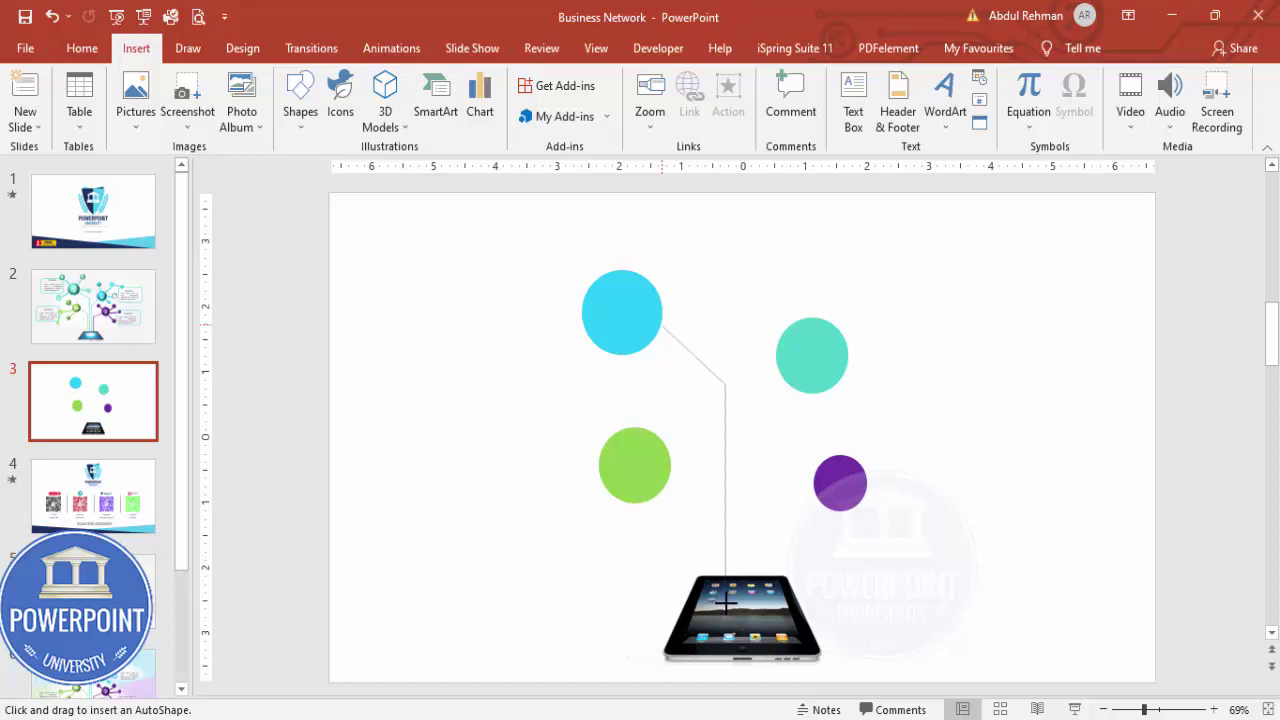
pyautogui.doubleClick(725, 603)
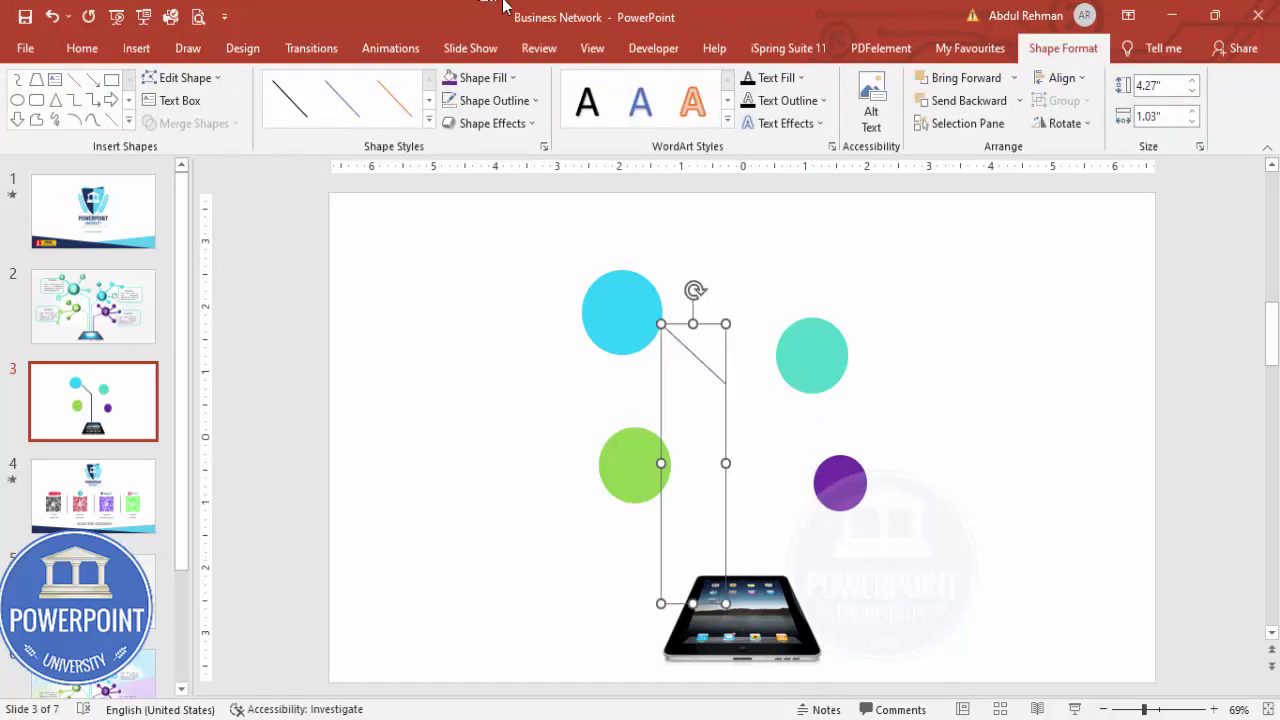
pyautogui.click(497, 101)
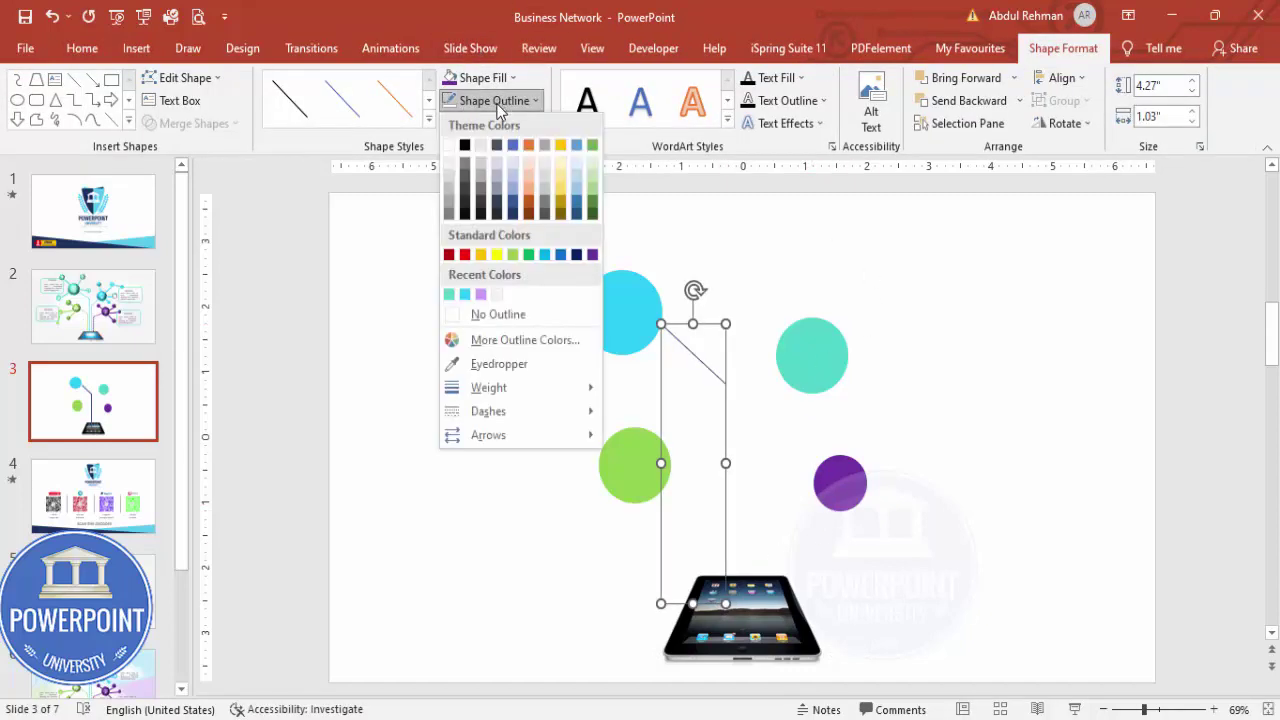
pyautogui.click(465, 294)
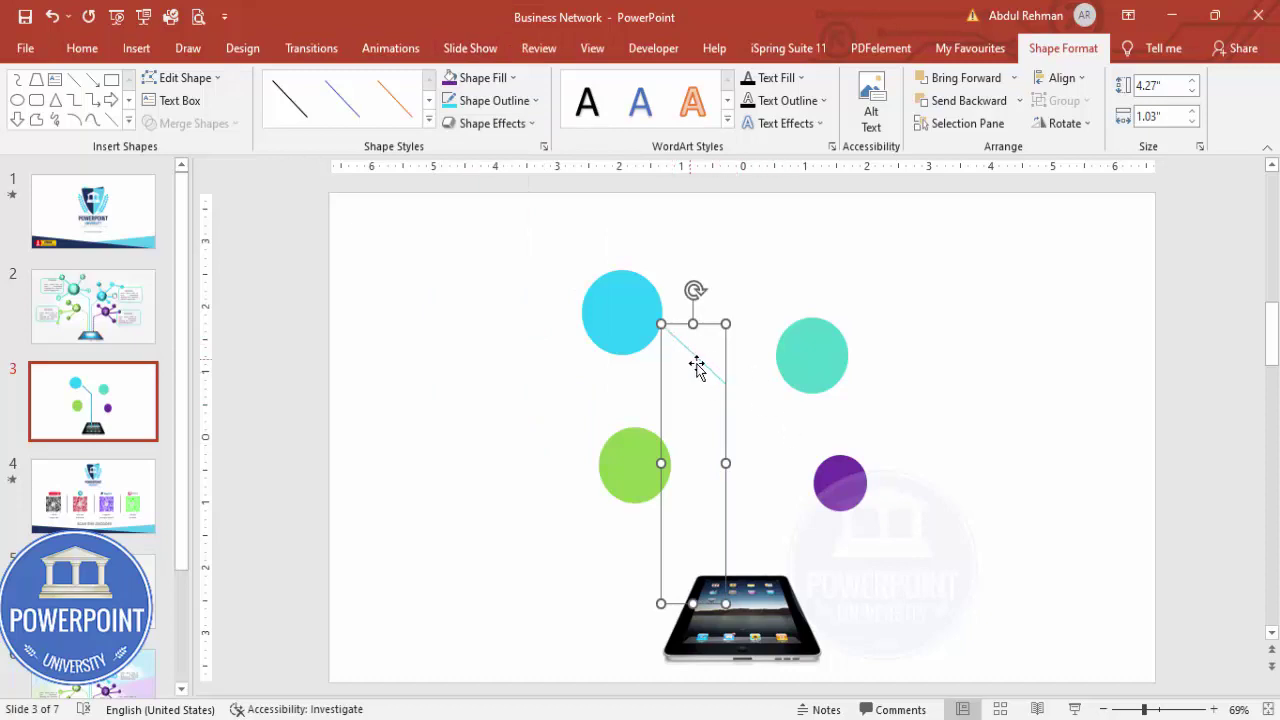
pyautogui.click(622, 305)
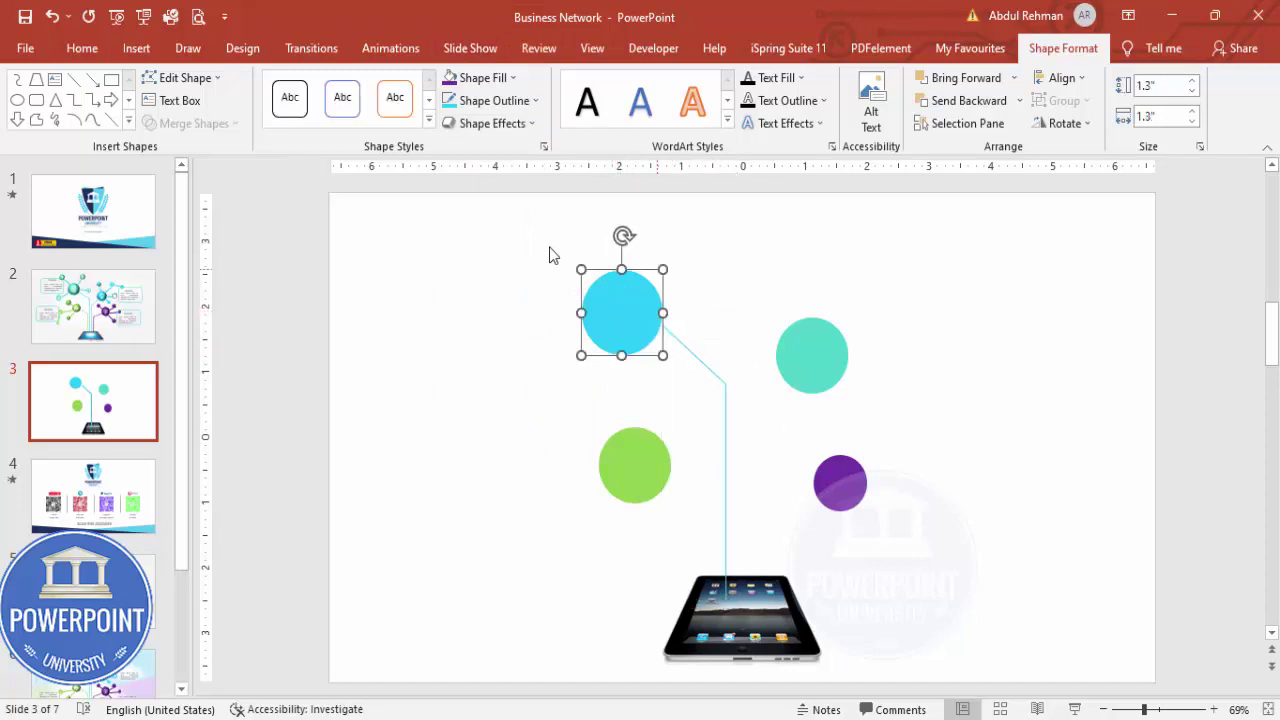
# Draw a freeform connector from the teal circle down to the tablet.
pyautogui.click(134, 48)
pyautogui.click(291, 128)
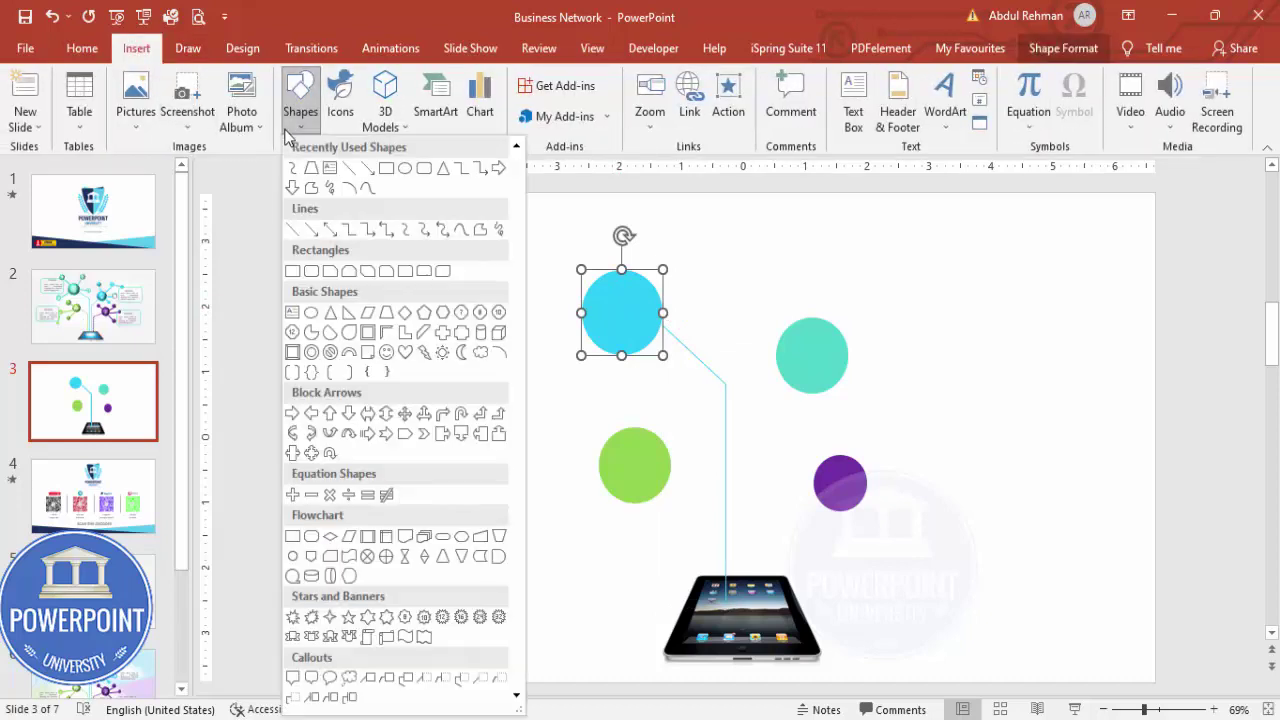
pyautogui.click(482, 232)
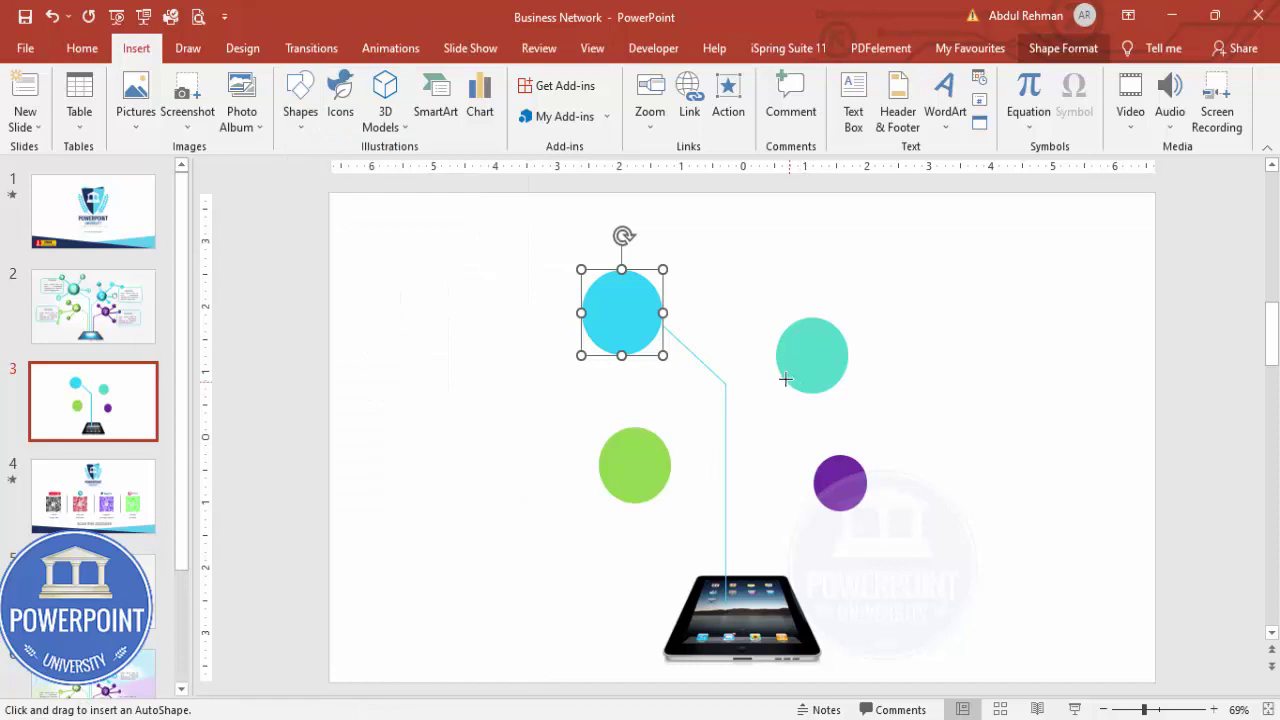
pyautogui.click(790, 382)
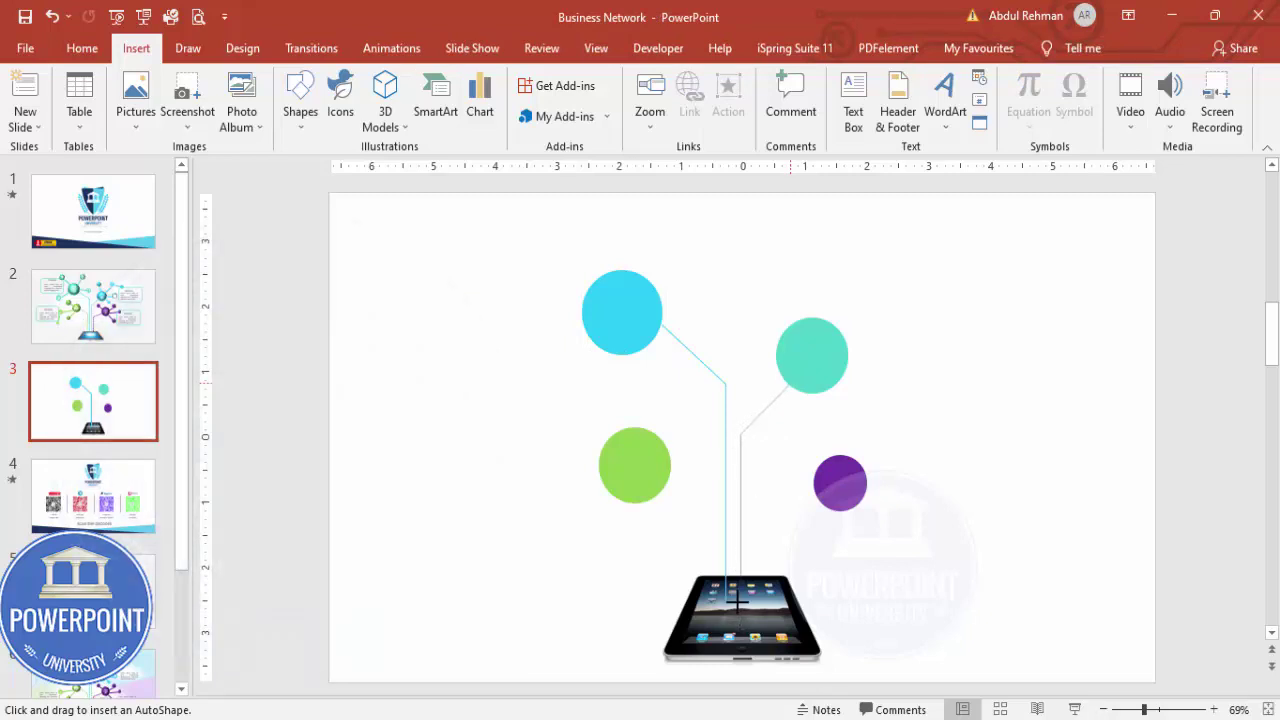
pyautogui.doubleClick(740, 601)
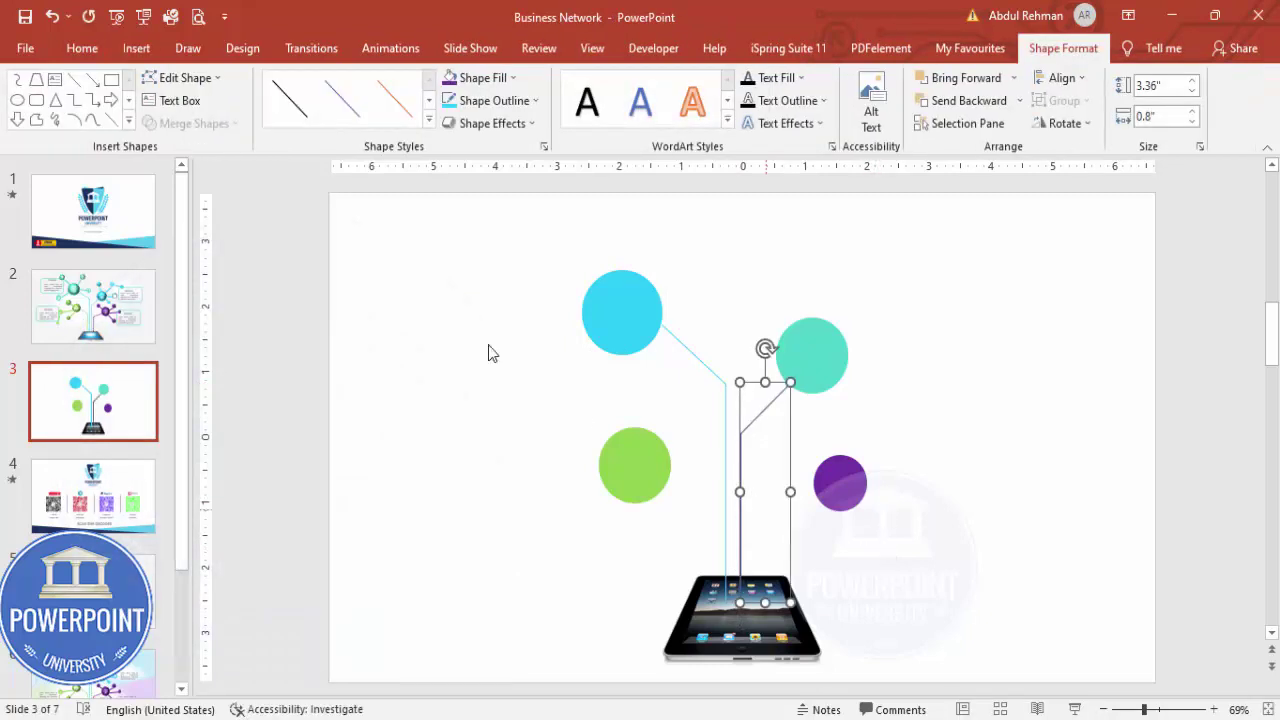
# Draw a bent freeform connector from the green circle down to the tablet.
pyautogui.click(136, 50)
pyautogui.click(298, 100)
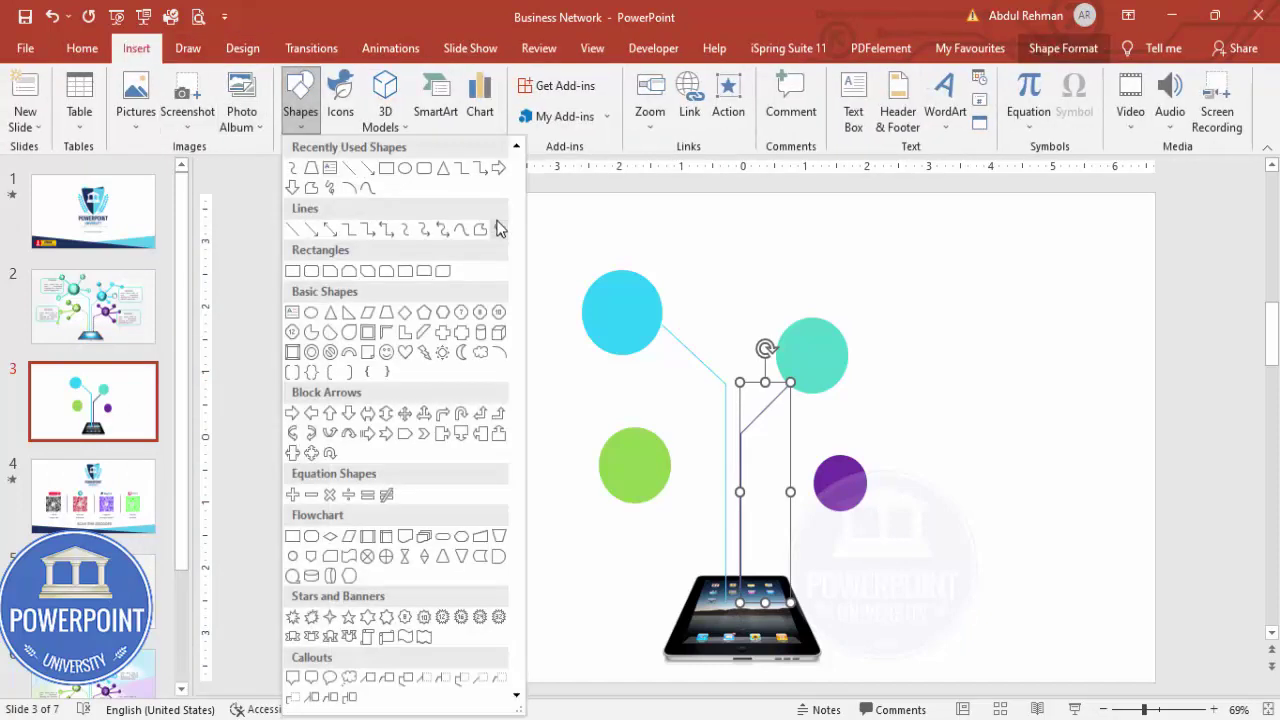
pyautogui.click(484, 231)
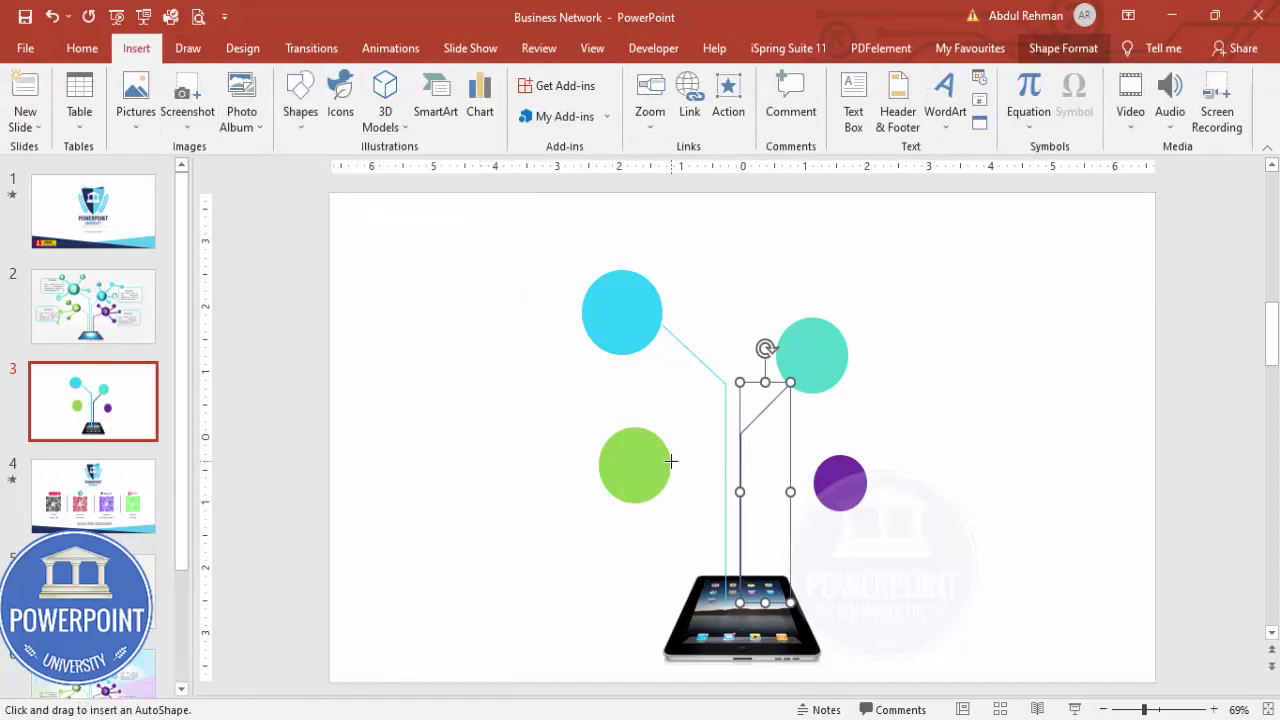
pyautogui.click(670, 461)
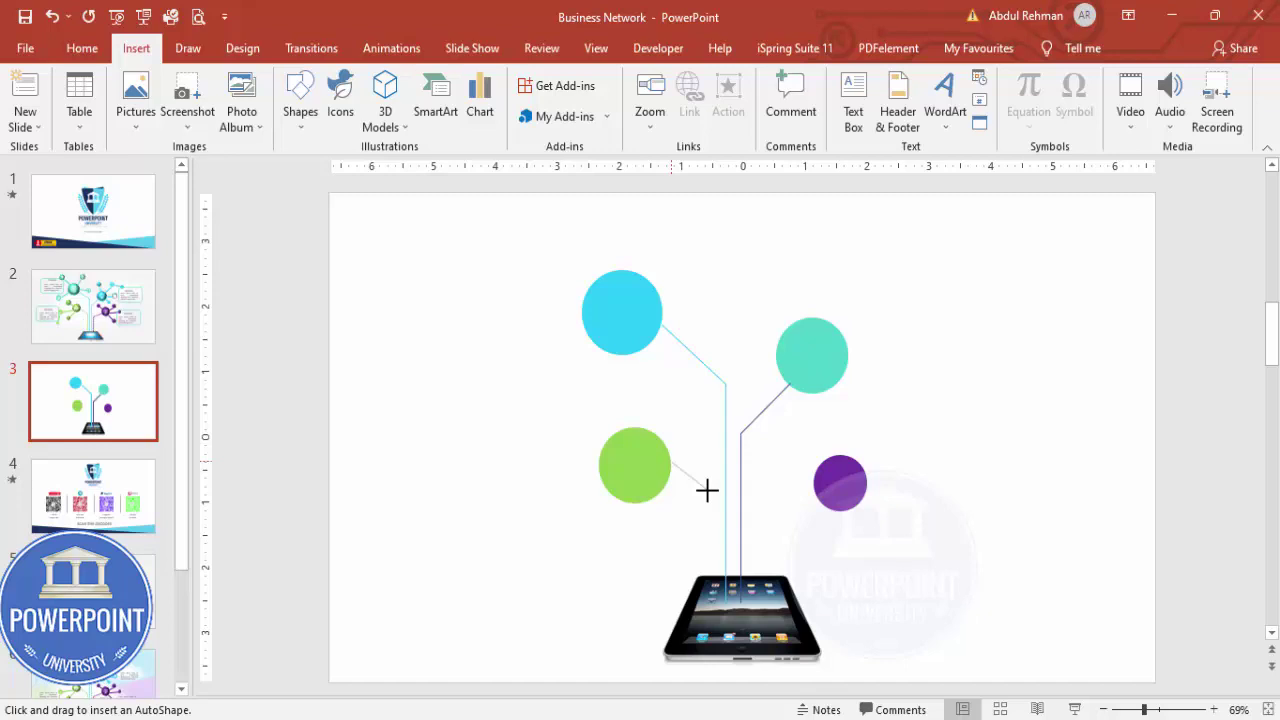
pyautogui.click(707, 490)
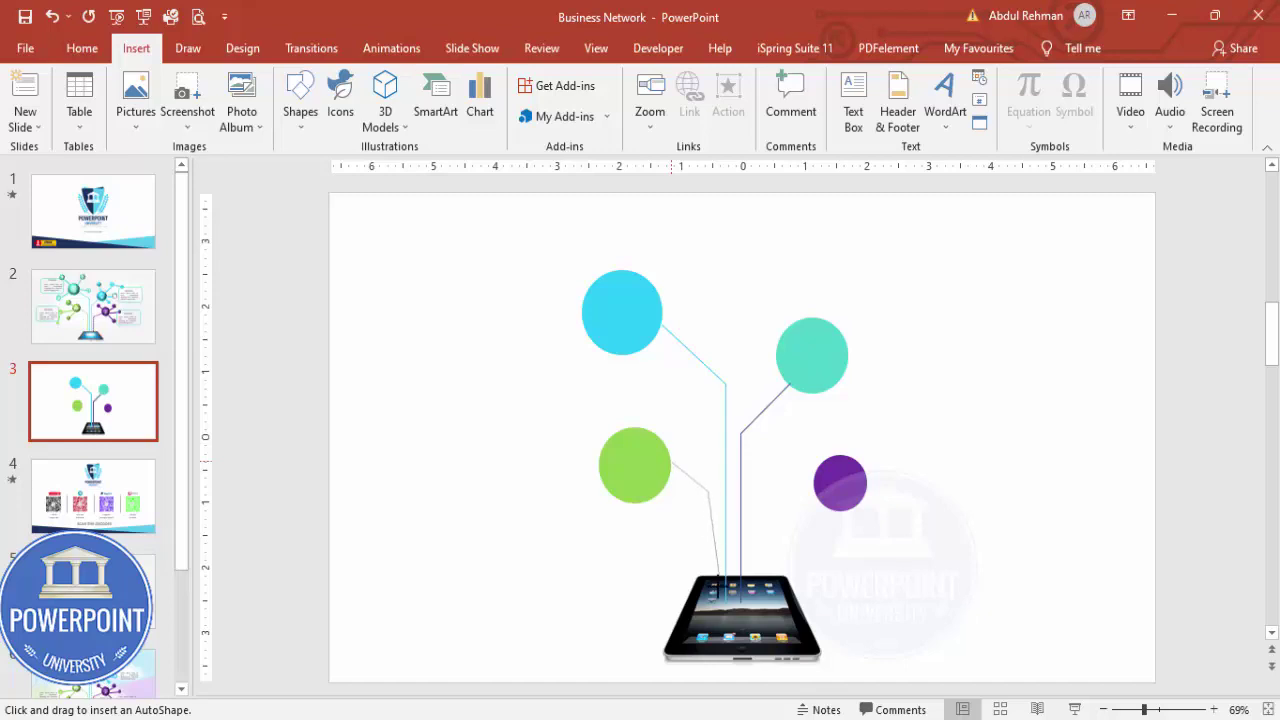
pyautogui.doubleClick(708, 598)
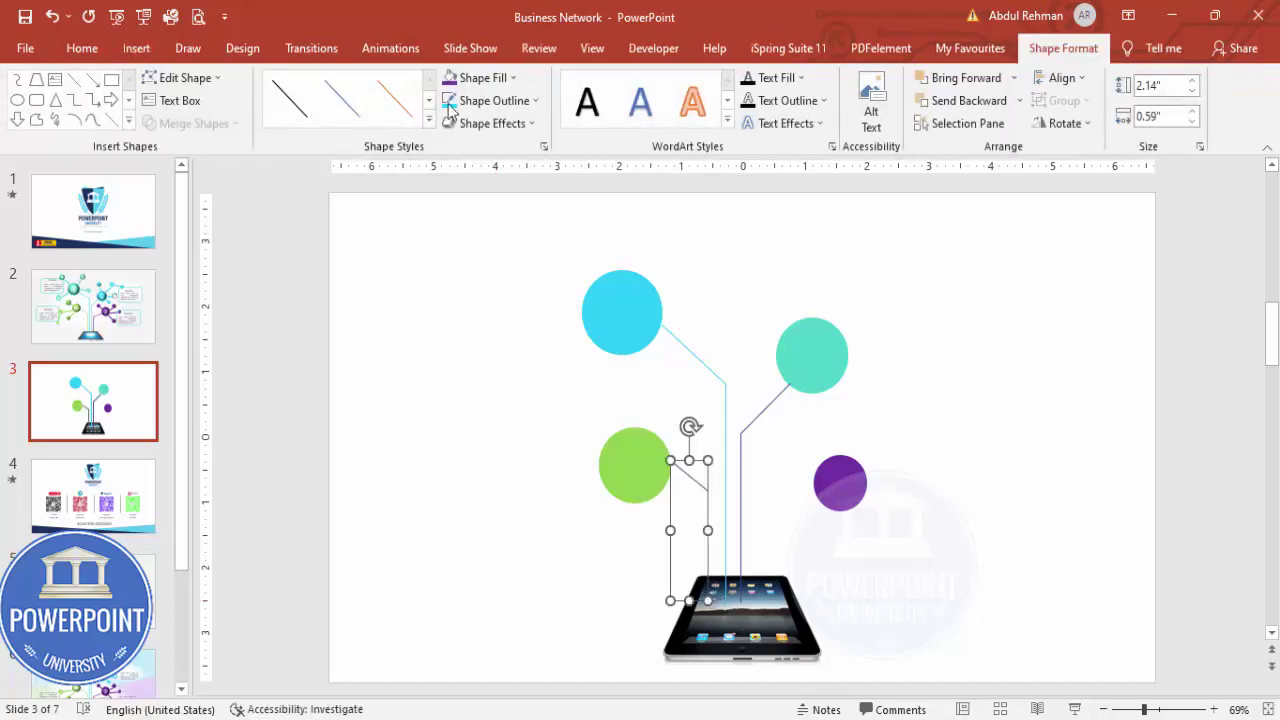
# Draw a bent freeform connector from the purple circle down to the tablet.
pyautogui.click(137, 50)
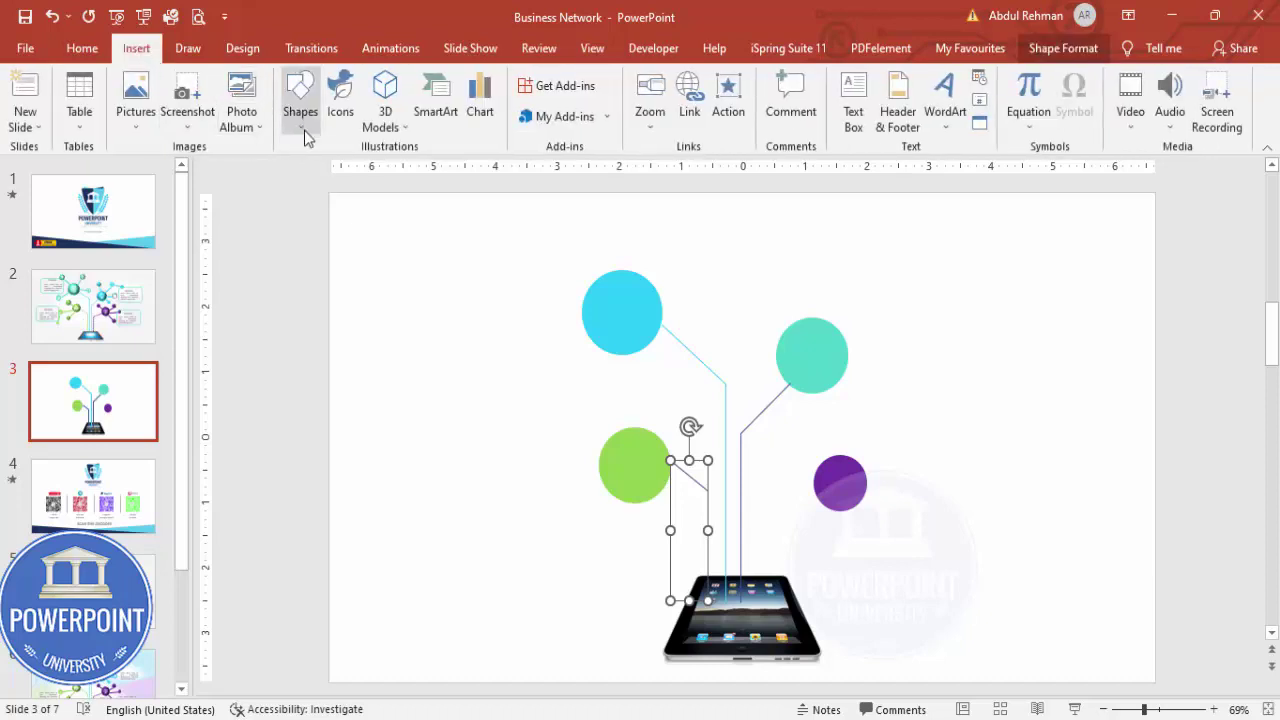
pyautogui.click(300, 100)
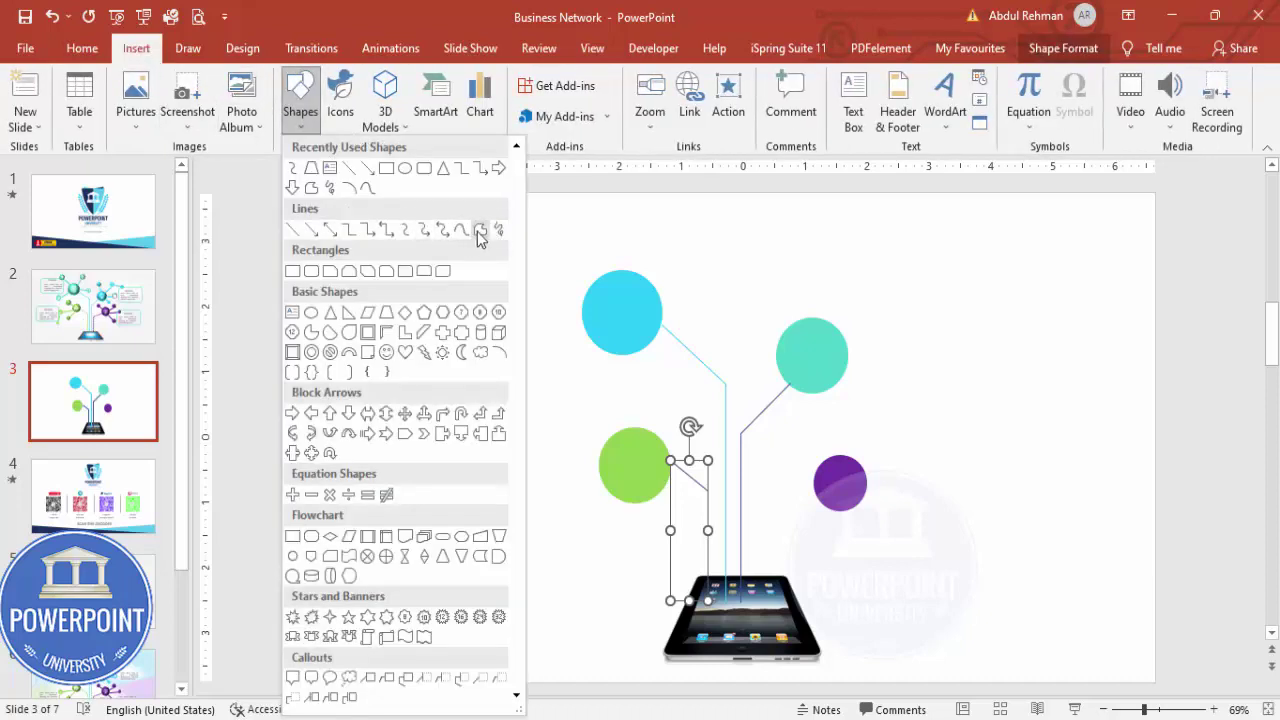
pyautogui.click(461, 230)
pyautogui.click(815, 487)
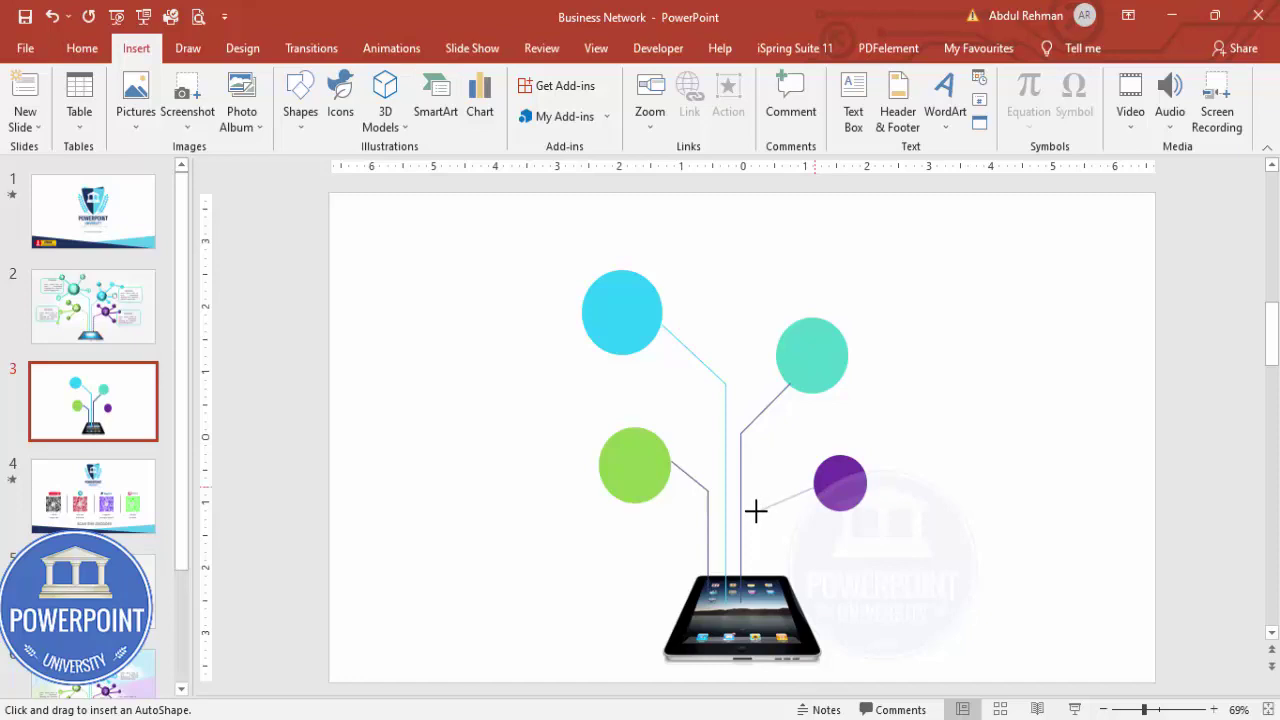
pyautogui.click(755, 512)
pyautogui.doubleClick(756, 620)
pyautogui.click(891, 588)
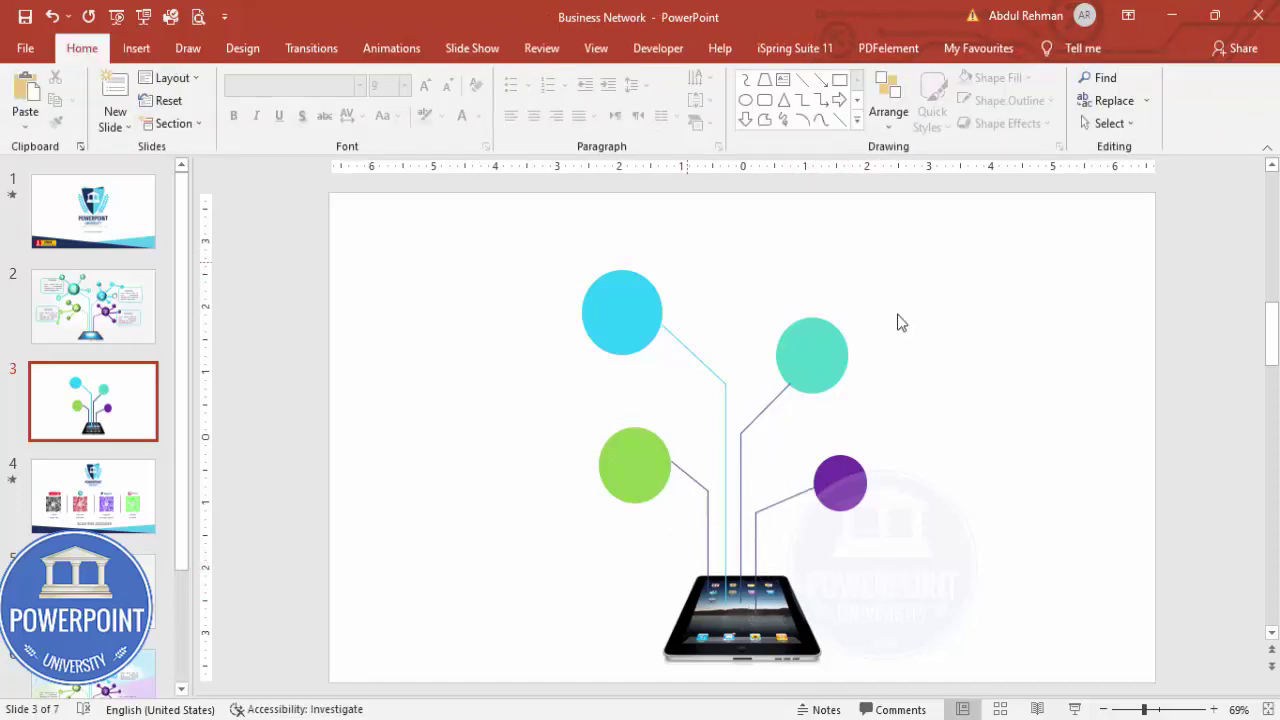
pyautogui.click(646, 466)
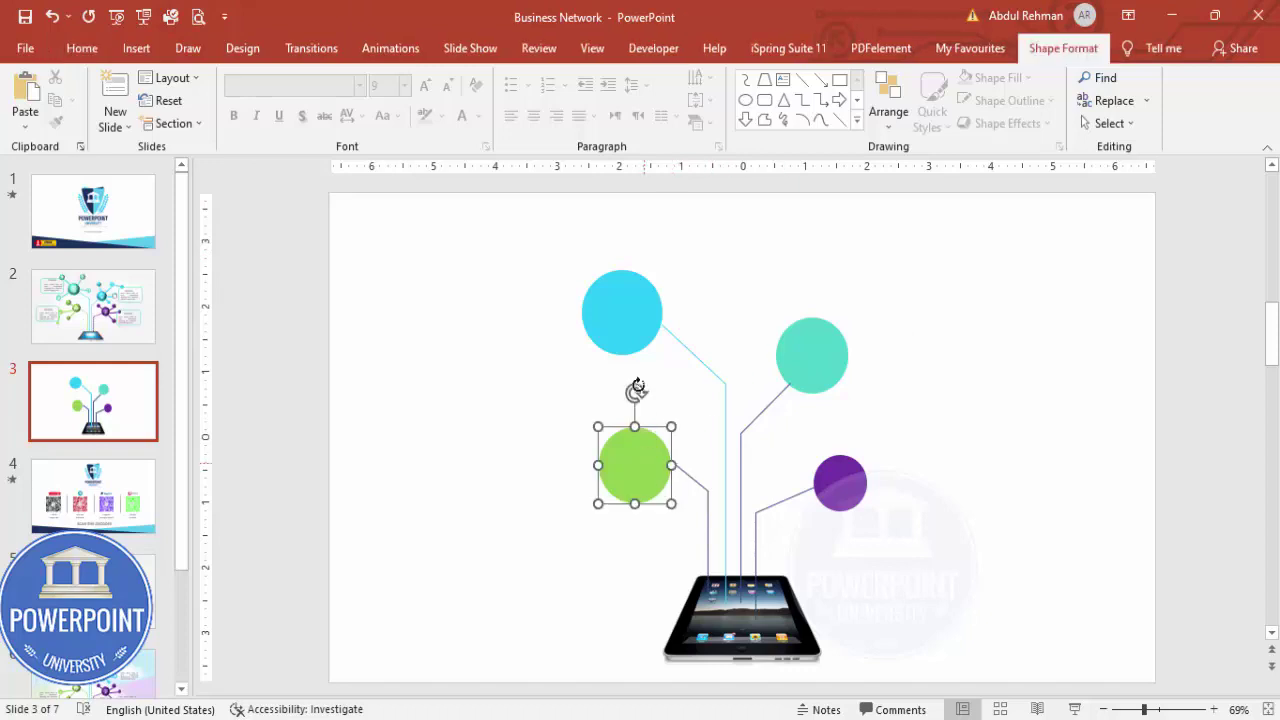
# Select all four circles and apply the first Top bevel preset in 3-D Format.
pyautogui.keyDown('shift'); pyautogui.click(622, 318); pyautogui.keyUp('shift')
pyautogui.keyDown('shift'); pyautogui.click(804, 358); pyautogui.keyUp('shift')
pyautogui.keyDown('shift'); pyautogui.click(851, 500); pyautogui.keyUp('shift')
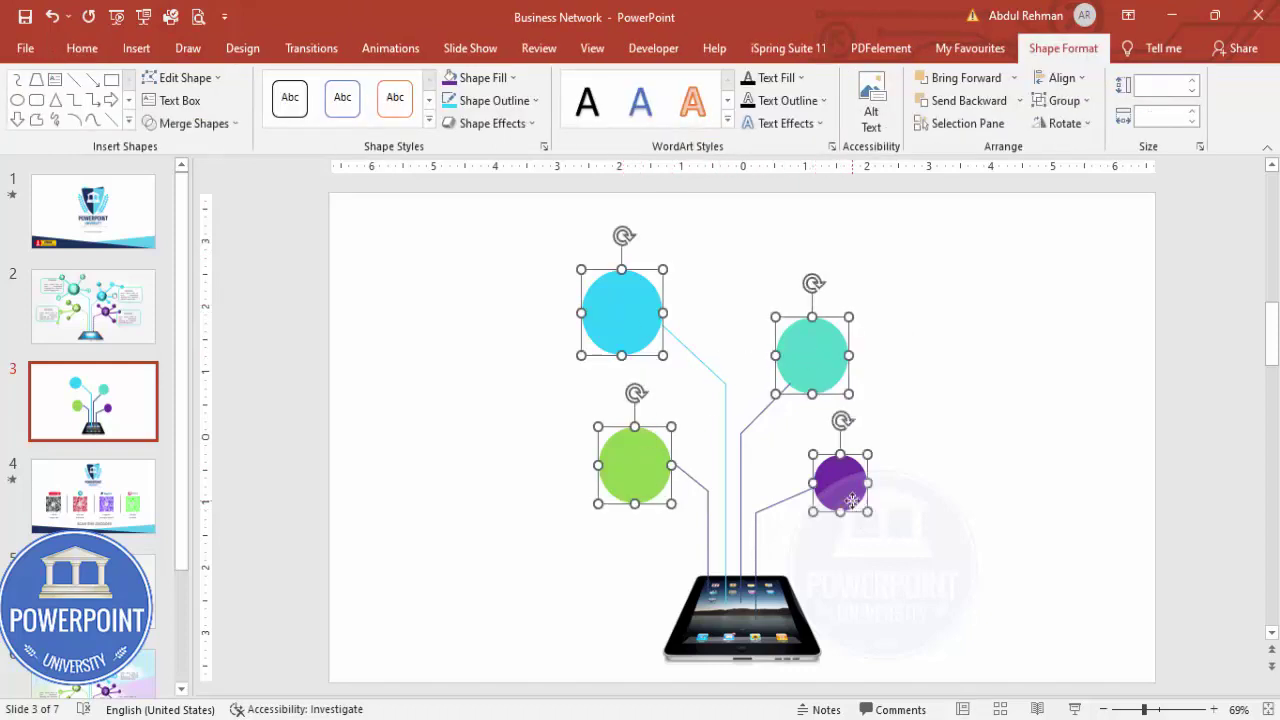
pyautogui.rightClick(851, 492)
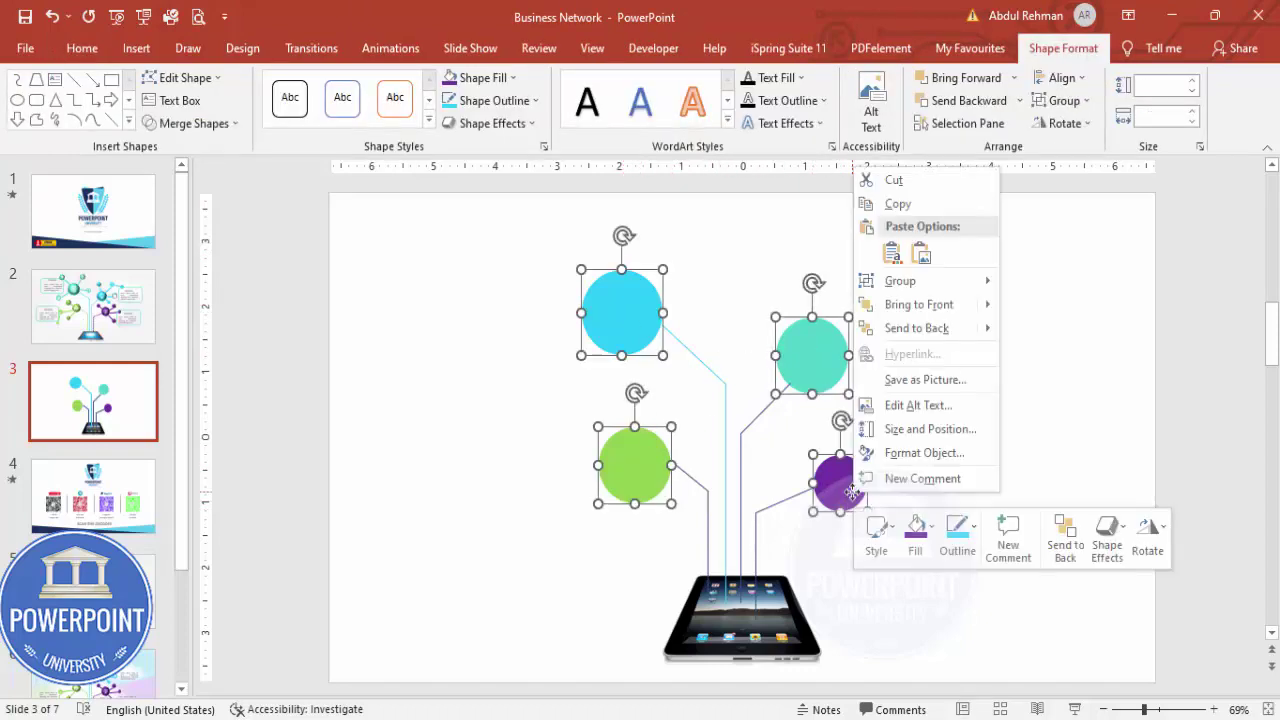
pyautogui.click(900, 452)
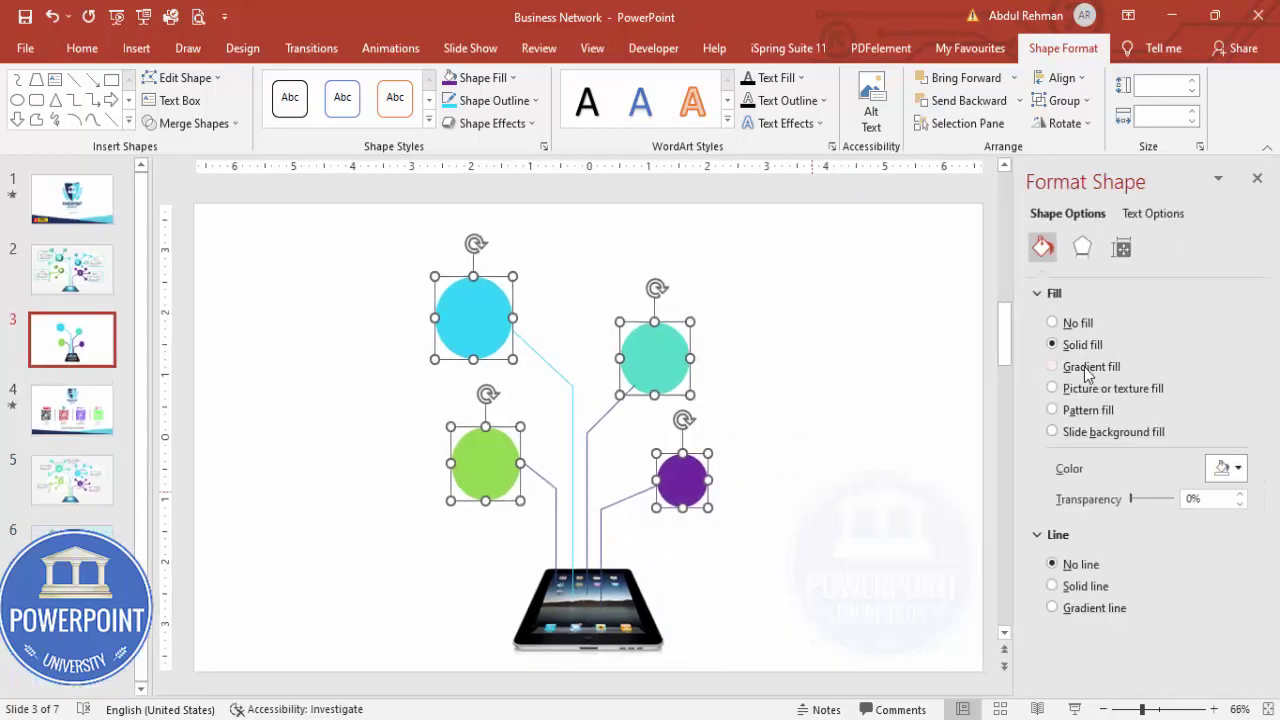
pyautogui.click(1083, 252)
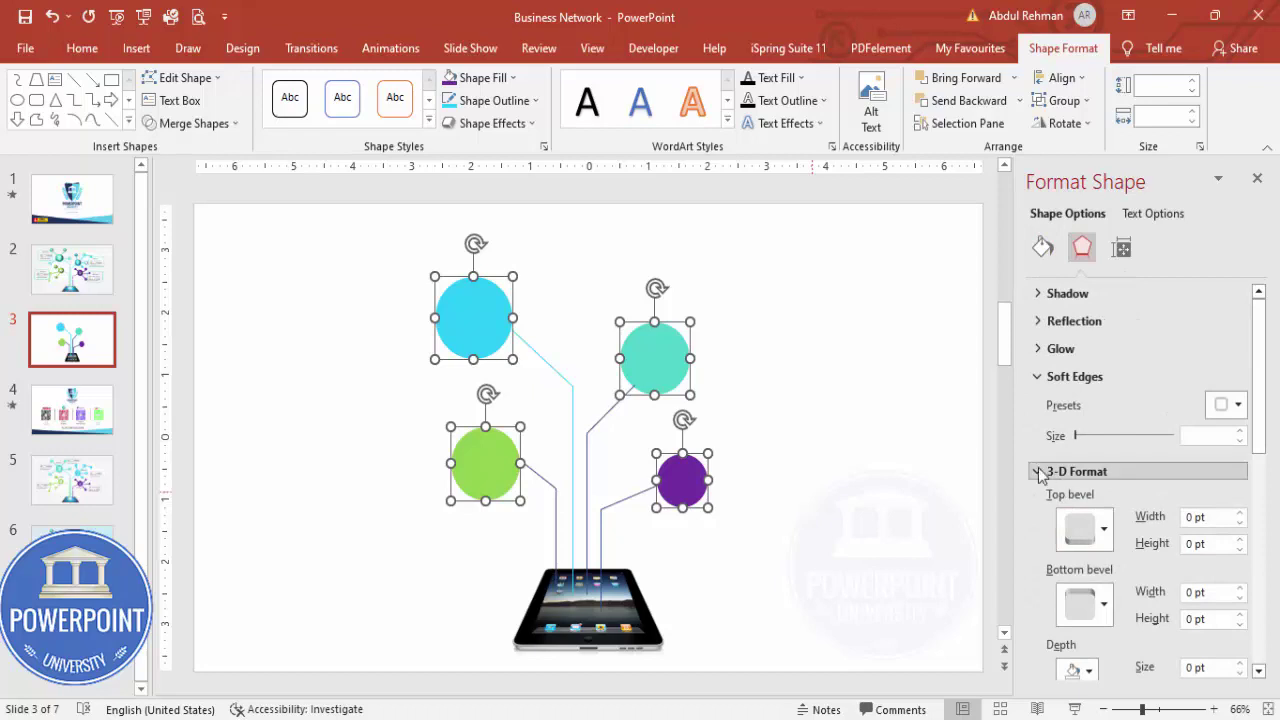
pyautogui.click(1083, 538)
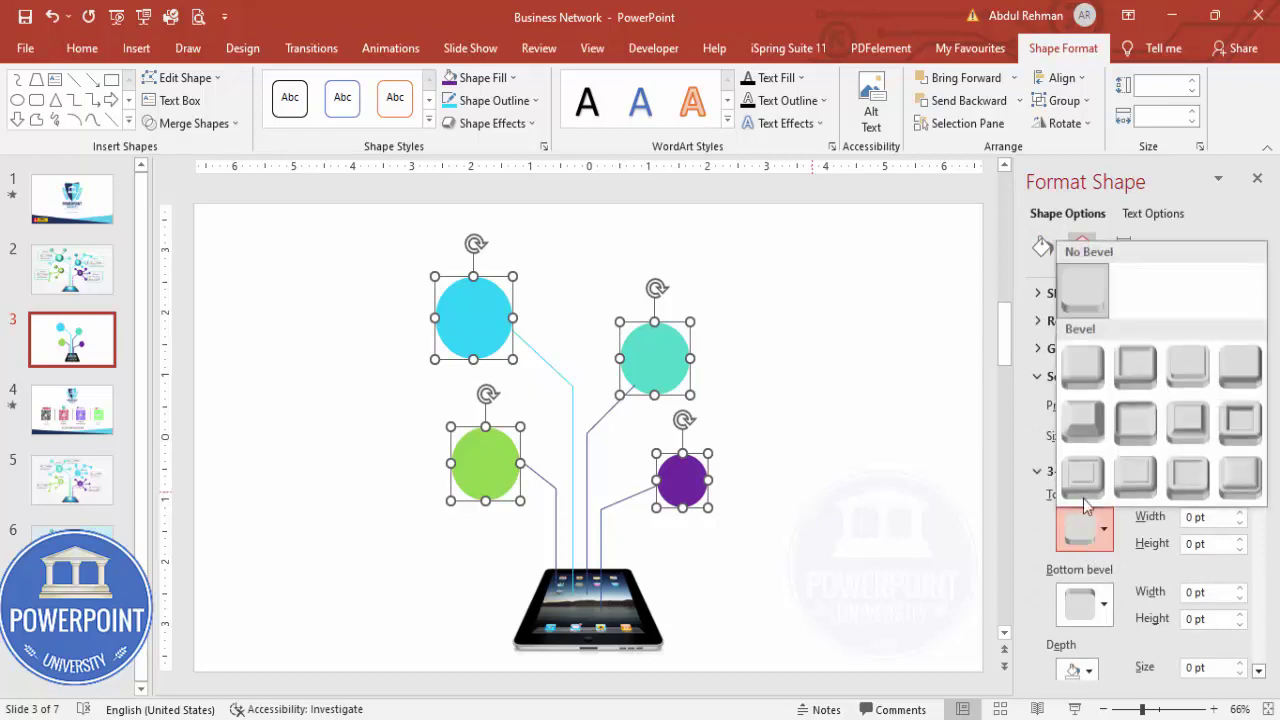
pyautogui.click(1077, 371)
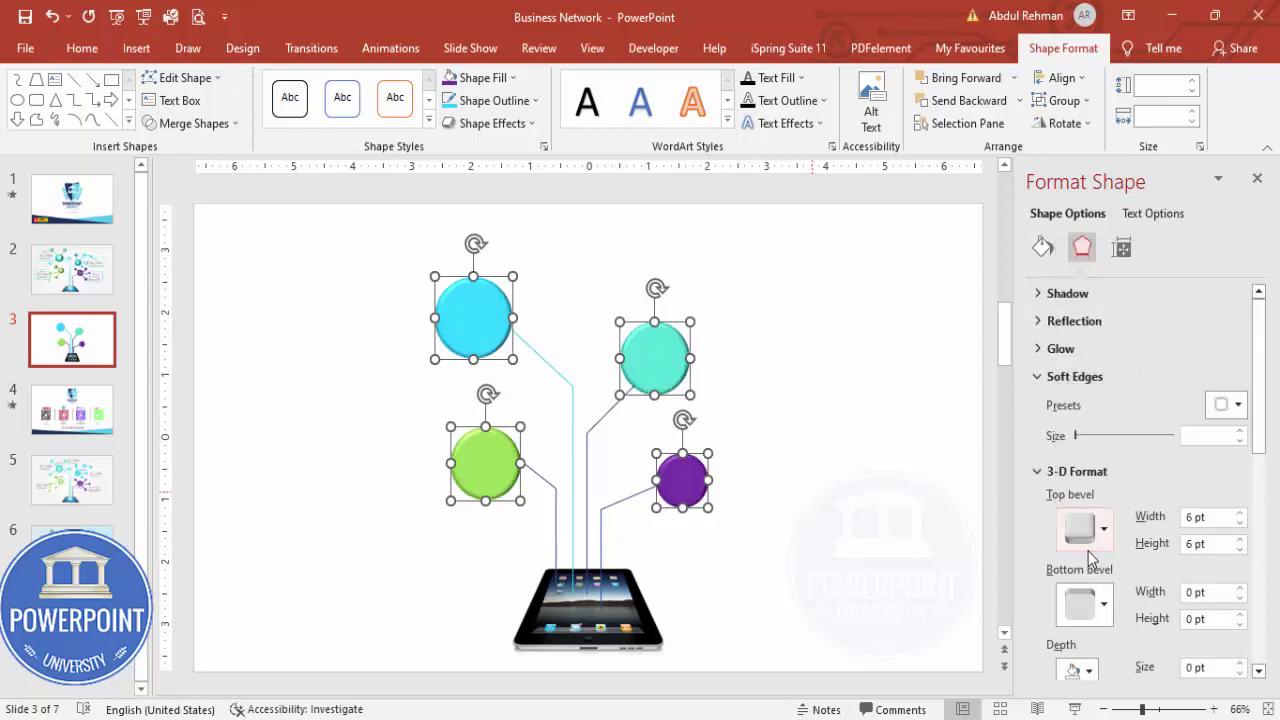
# Set the top bevel height to 26.5 pt and width to 33 pt.
pyautogui.click(1240, 538)
pyautogui.click(1240, 538)
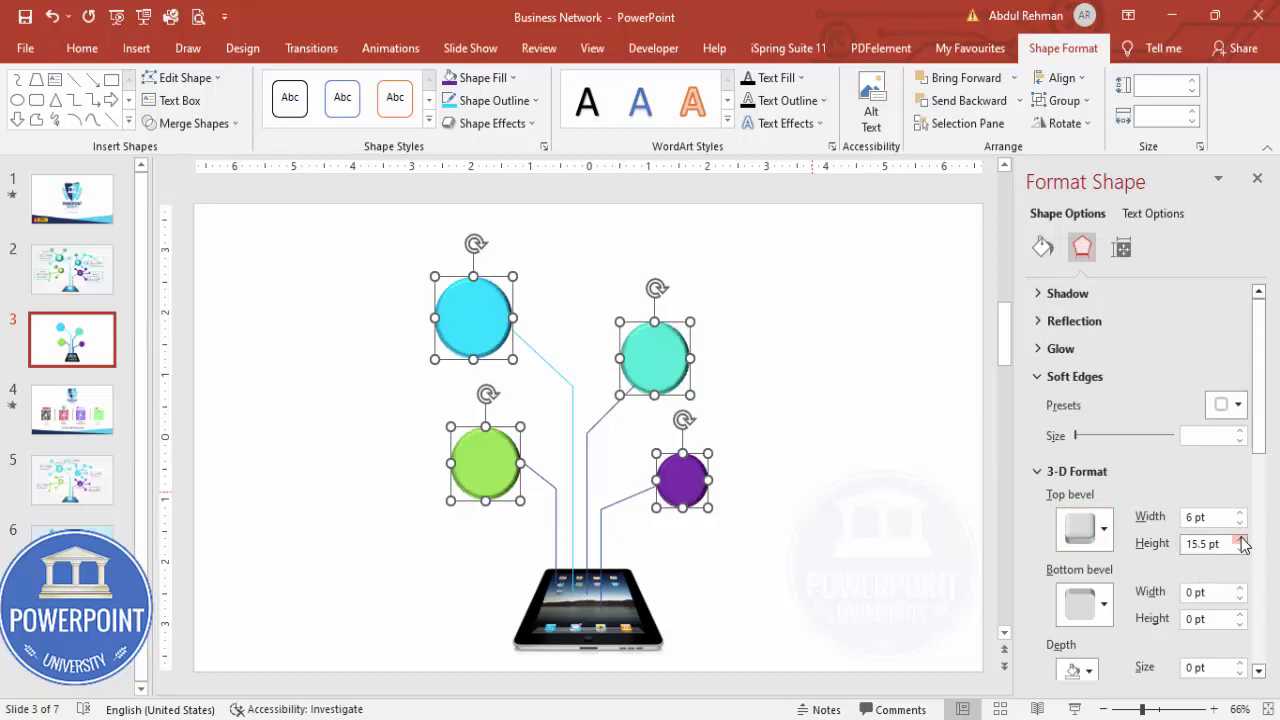
pyautogui.click(1240, 538)
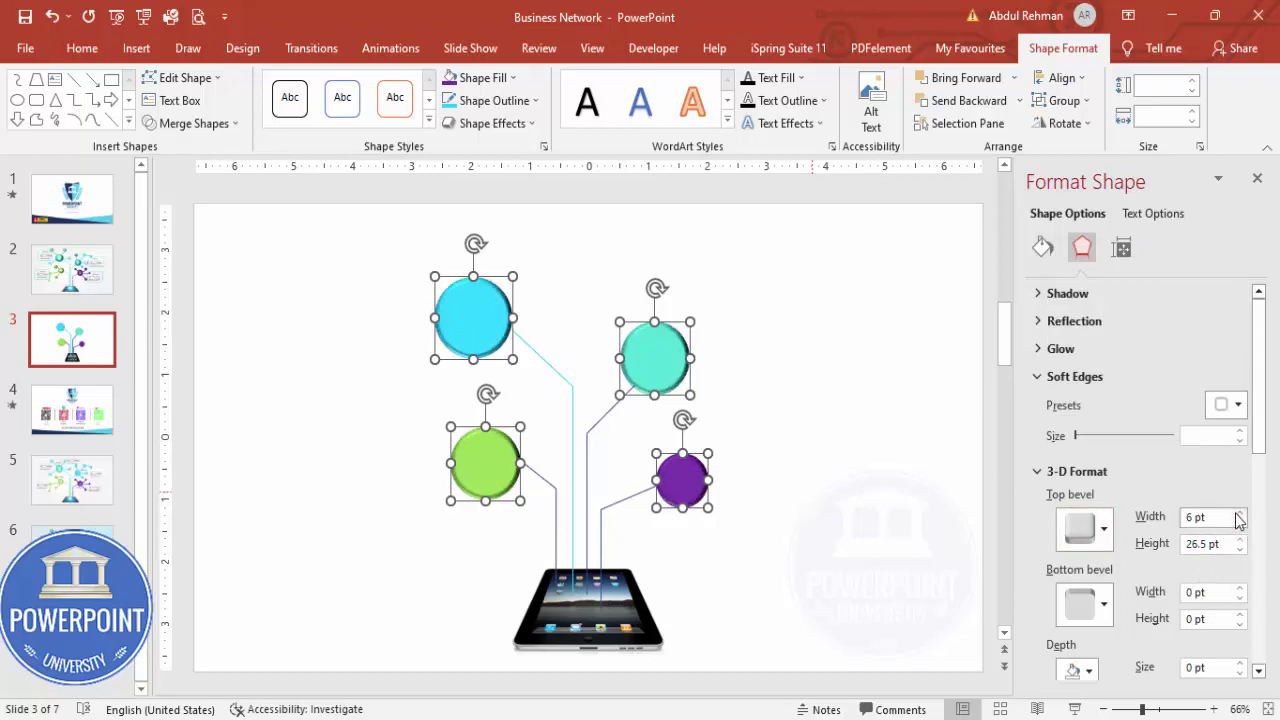
pyautogui.click(1240, 512)
pyautogui.click(1240, 512)
pyautogui.click(1240, 512)
pyautogui.click(1240, 512)
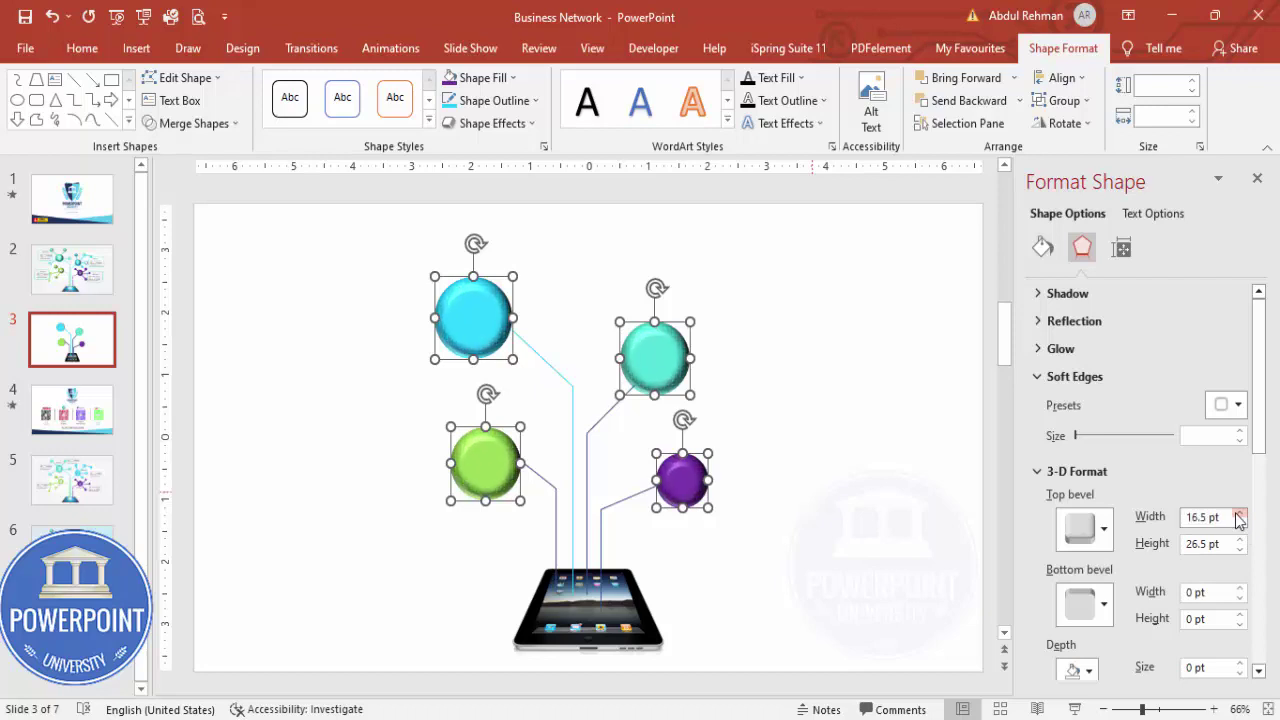
pyautogui.click(1240, 512)
pyautogui.click(1240, 512)
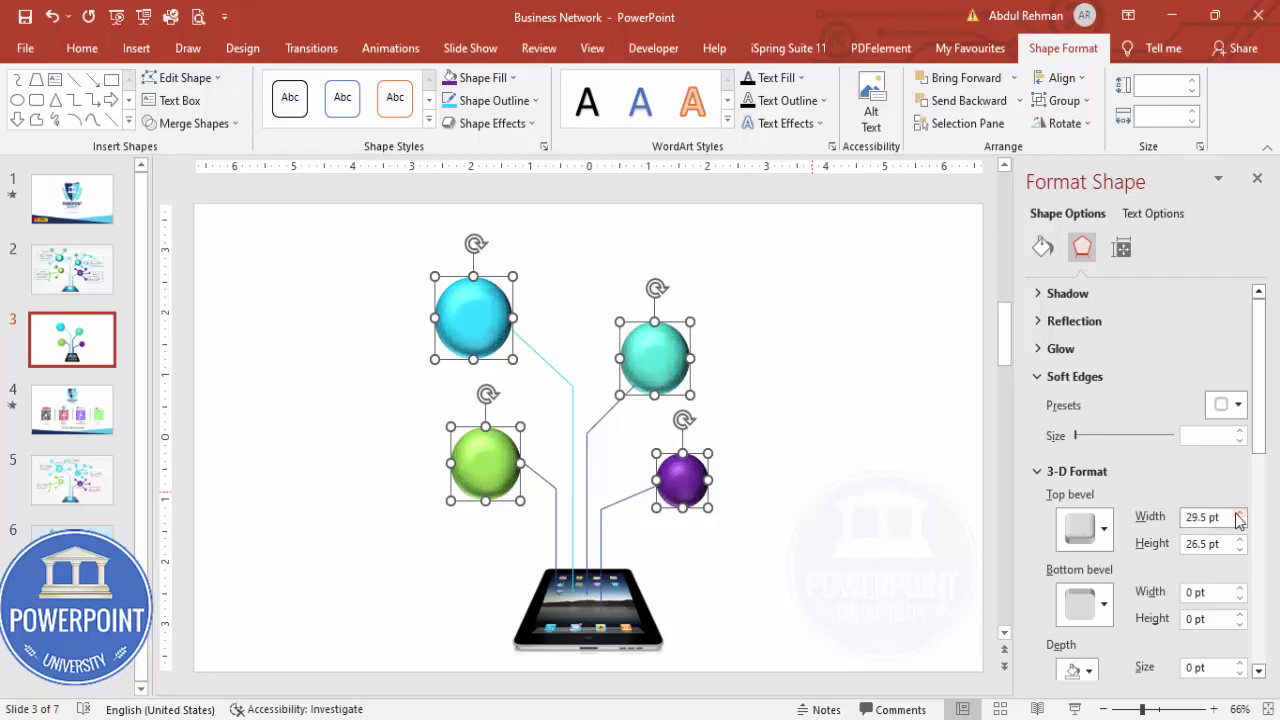
pyautogui.click(1240, 512)
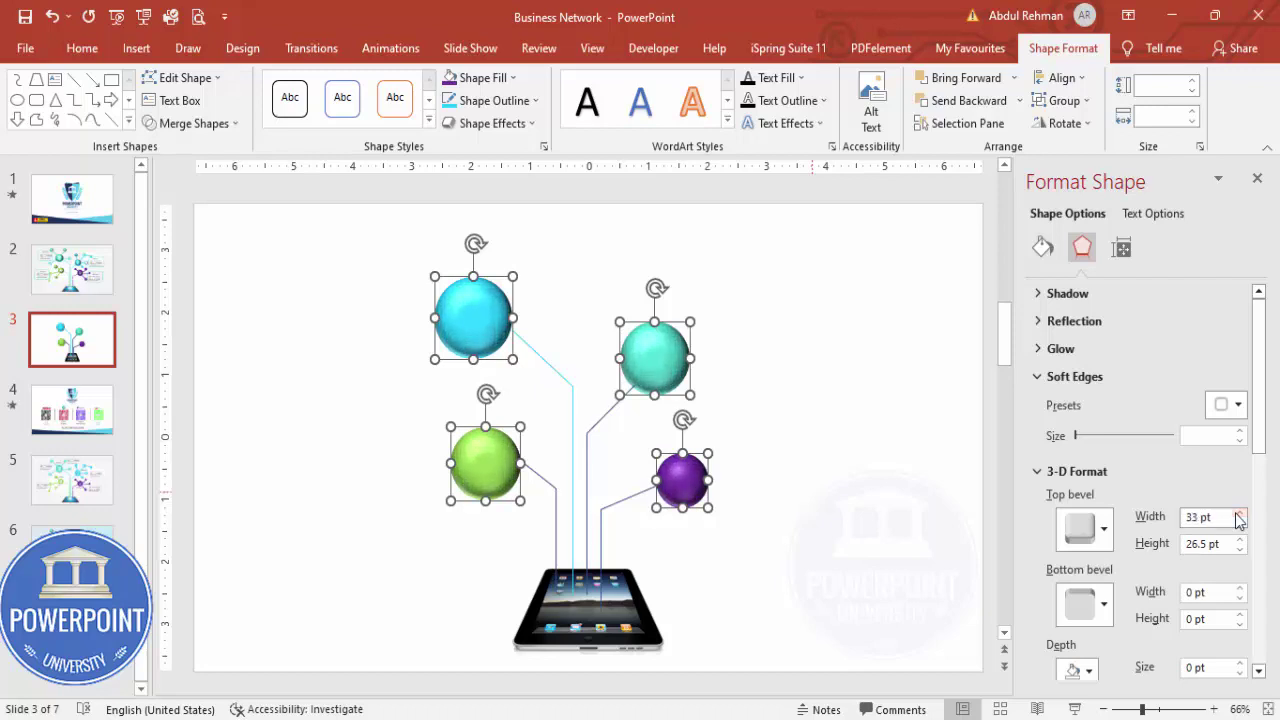
pyautogui.click(817, 378)
pyautogui.click(134, 48)
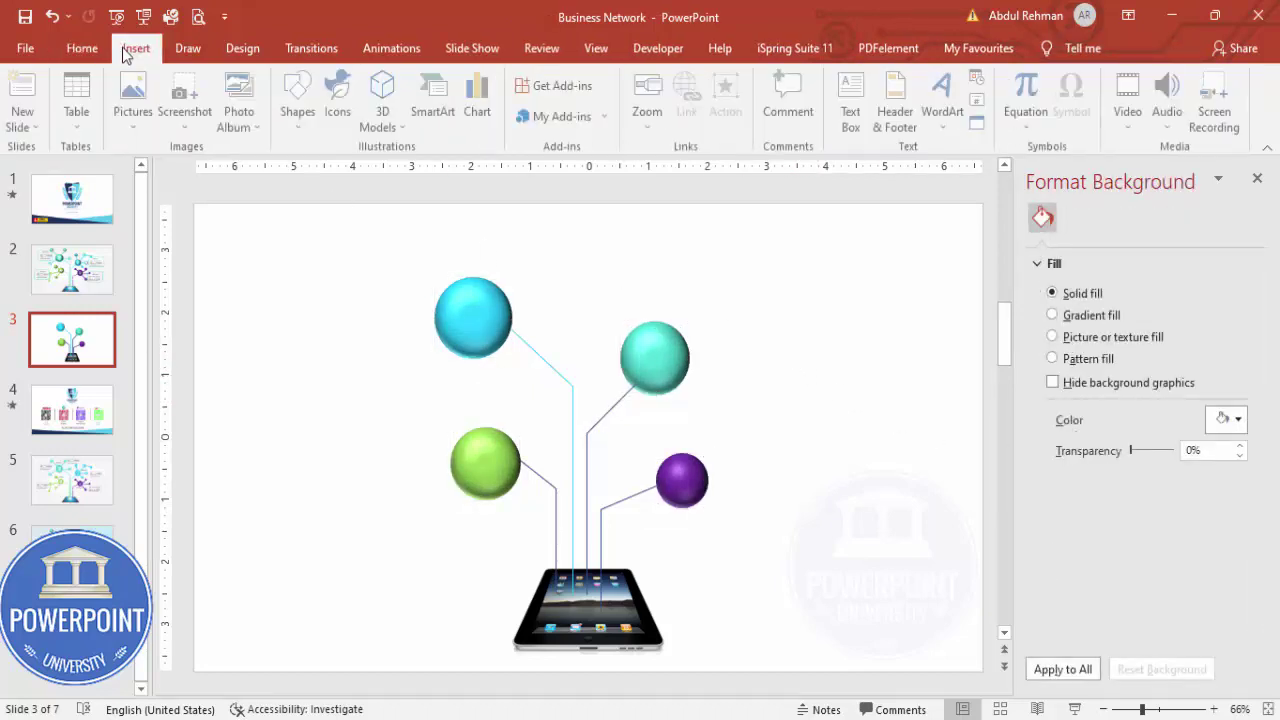
# Insert the target, presentation chart, head-with-gears and lightbulb icons from the Analytics icons.
pyautogui.click(302, 120)
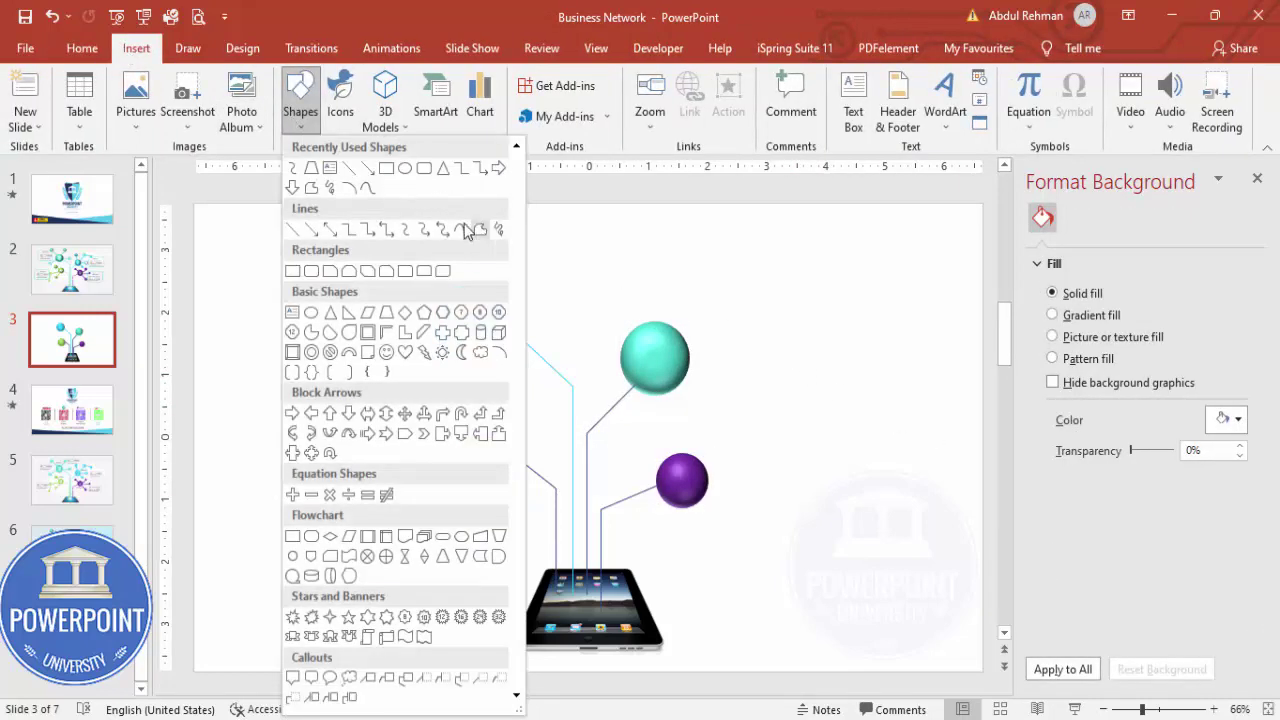
pyautogui.click(338, 100)
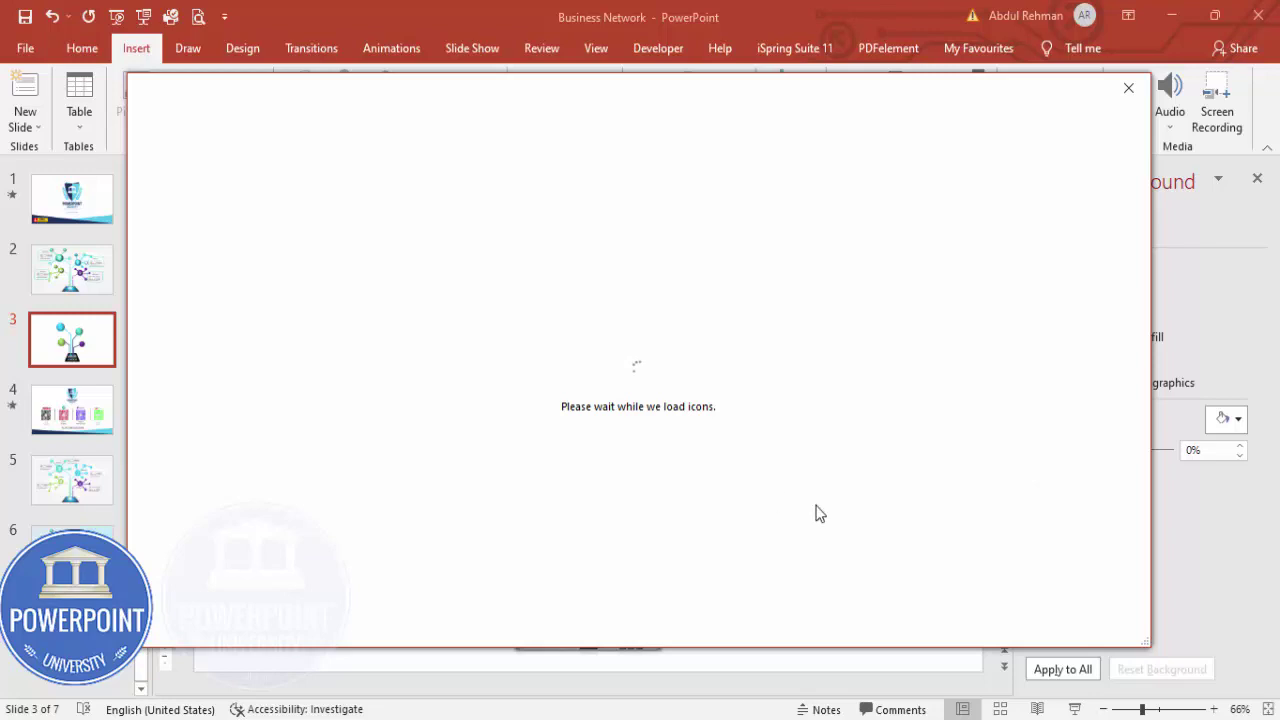
pyautogui.click(1035, 510)
pyautogui.click(640, 532)
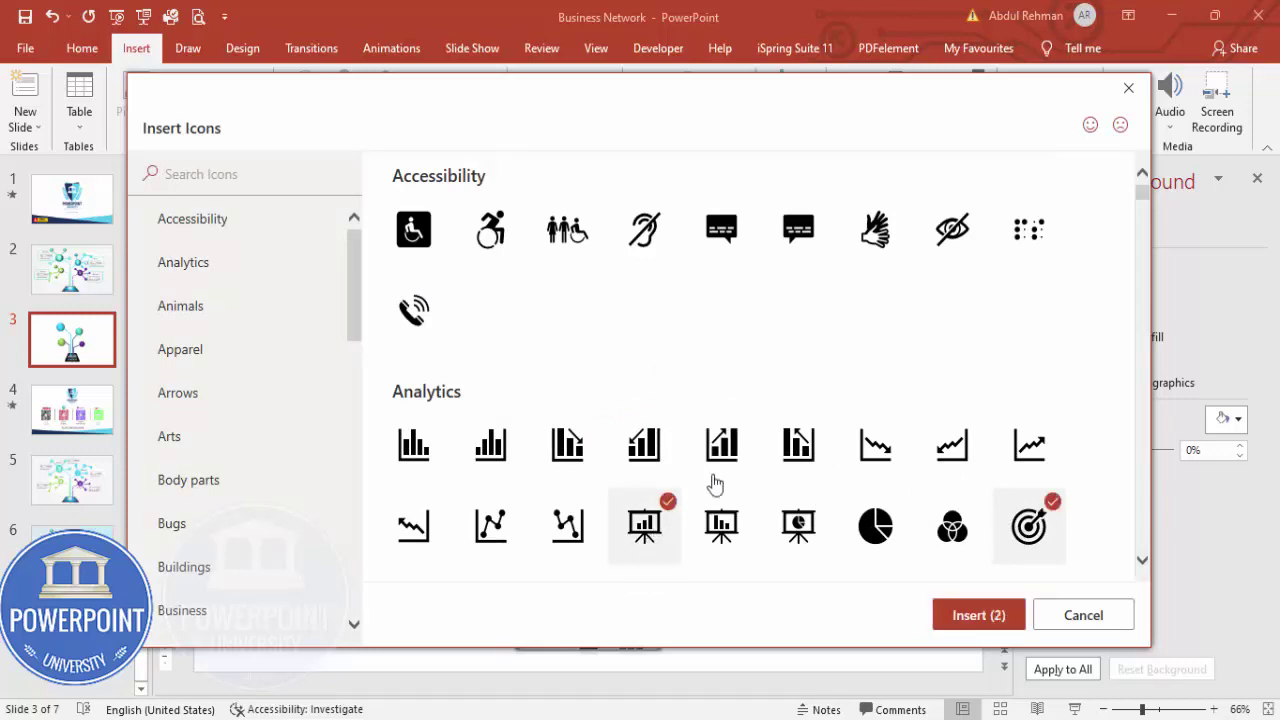
pyautogui.scroll(-3, 715, 485)
pyautogui.click(875, 415)
pyautogui.click(952, 415)
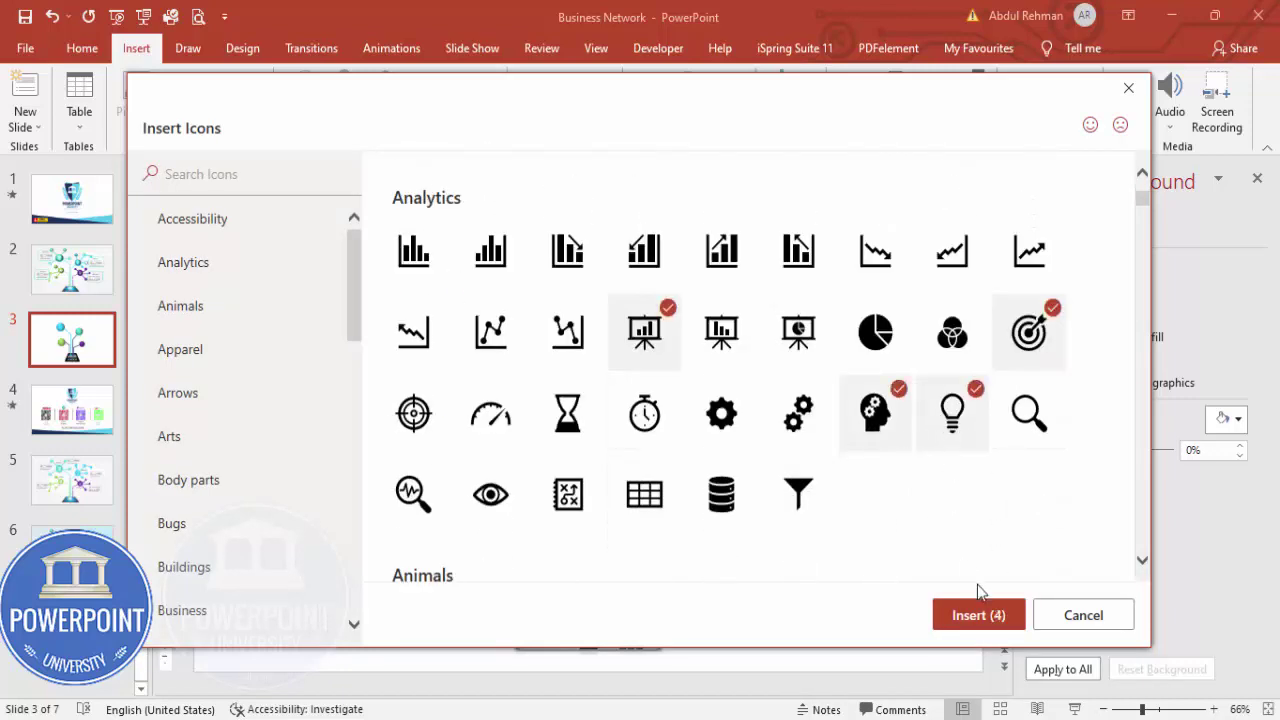
pyautogui.click(978, 613)
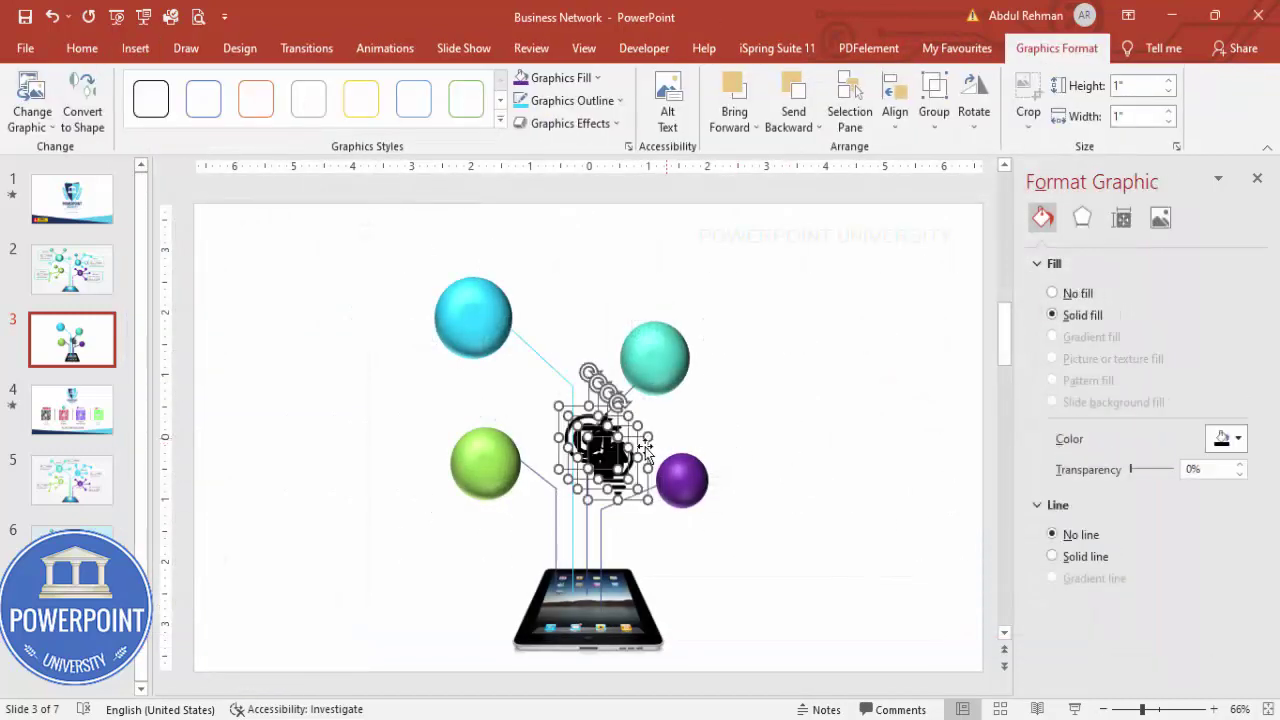
# Resize the four icons to 0.7" height and place the lightbulb on the blue sphere.
pyautogui.moveTo(645, 450); pyautogui.dragTo(790, 352)
pyautogui.click(1136, 88)
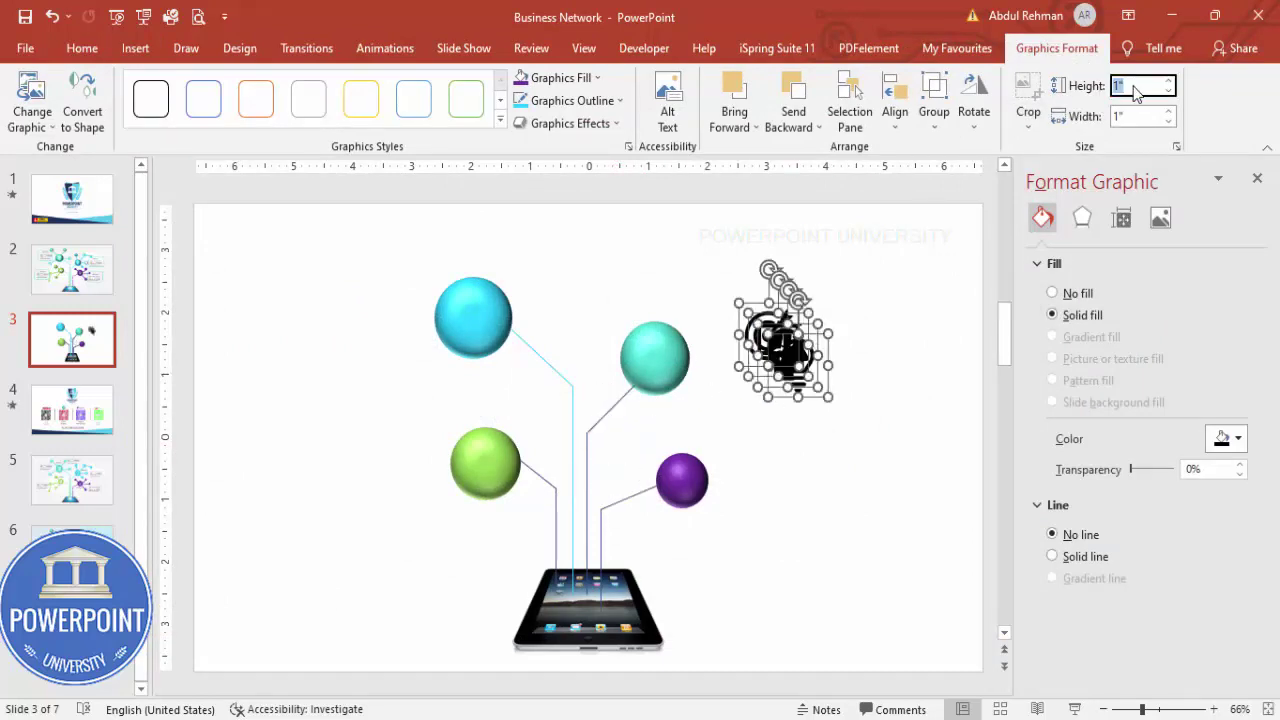
pyautogui.write('.7')
pyautogui.press('Return')
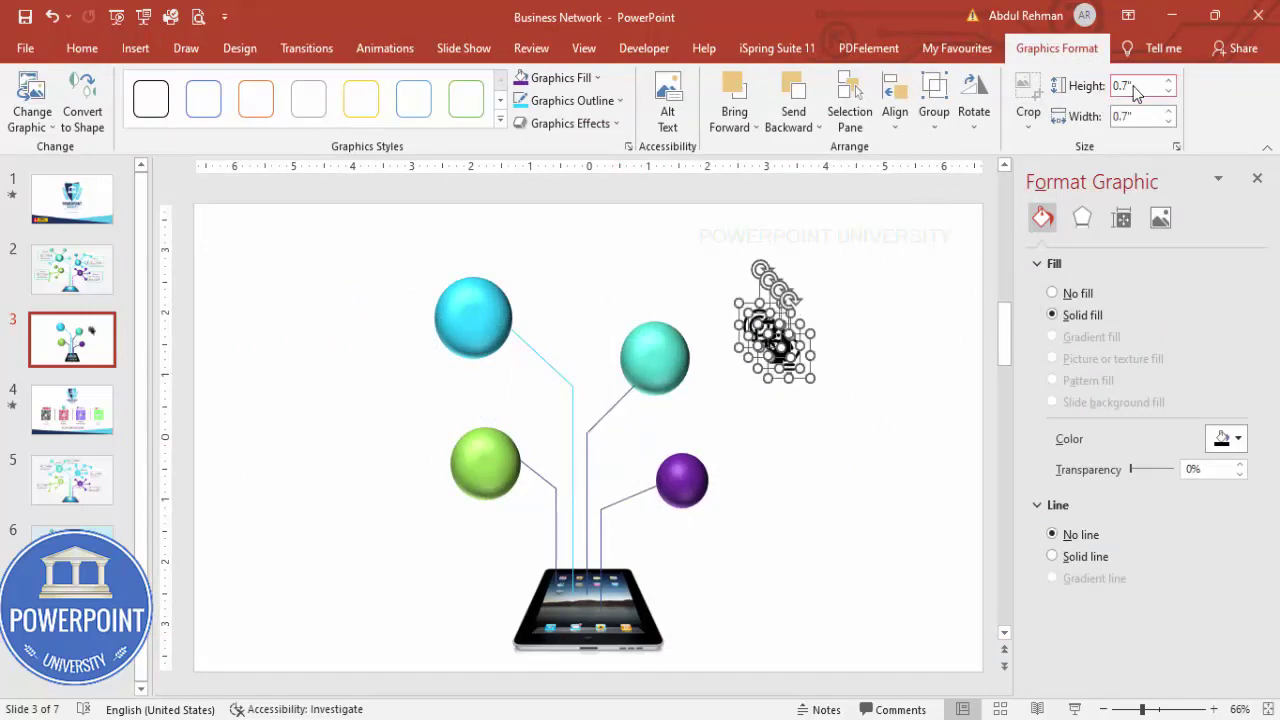
pyautogui.click(751, 258)
pyautogui.moveTo(773, 332); pyautogui.dragTo(683, 481)
# Select all four icons and fill them white.
pyautogui.keyDown('shift'); pyautogui.click(486, 465); pyautogui.keyUp('shift')
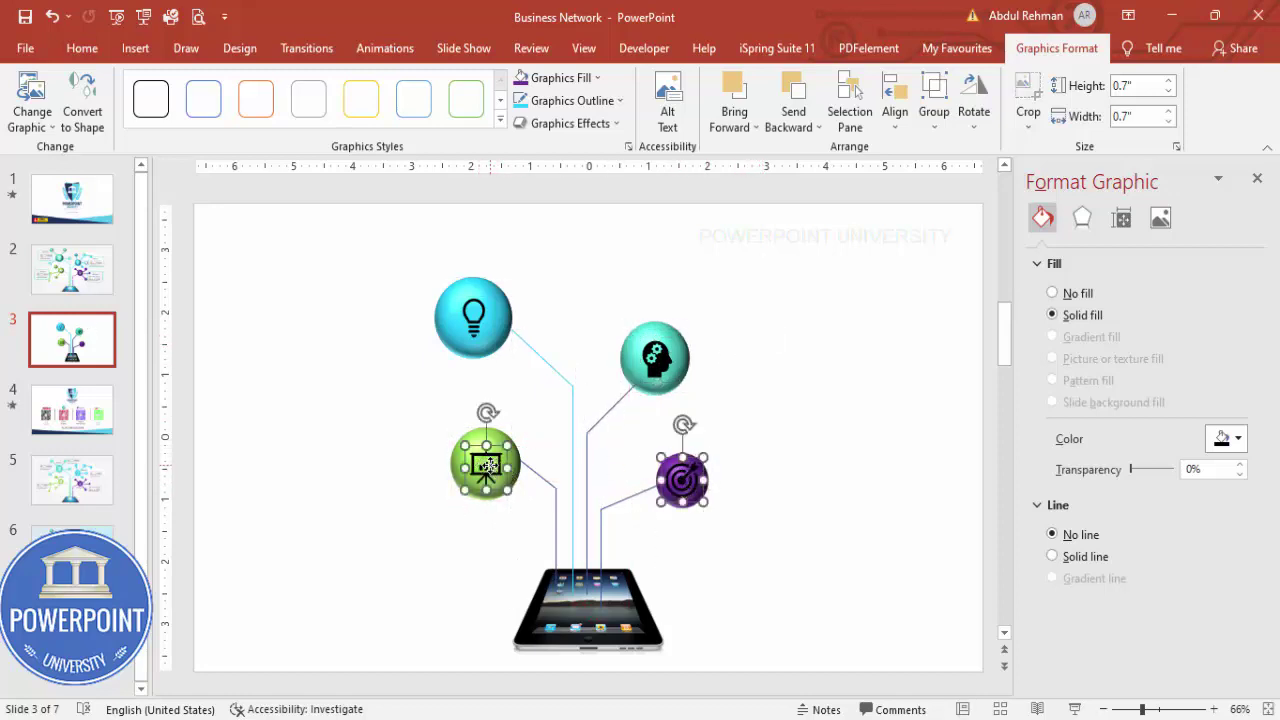
pyautogui.keyDown('shift'); pyautogui.click(474, 316); pyautogui.keyUp('shift')
pyautogui.keyDown('shift'); pyautogui.click(654, 355); pyautogui.keyUp('shift')
pyautogui.click(558, 78)
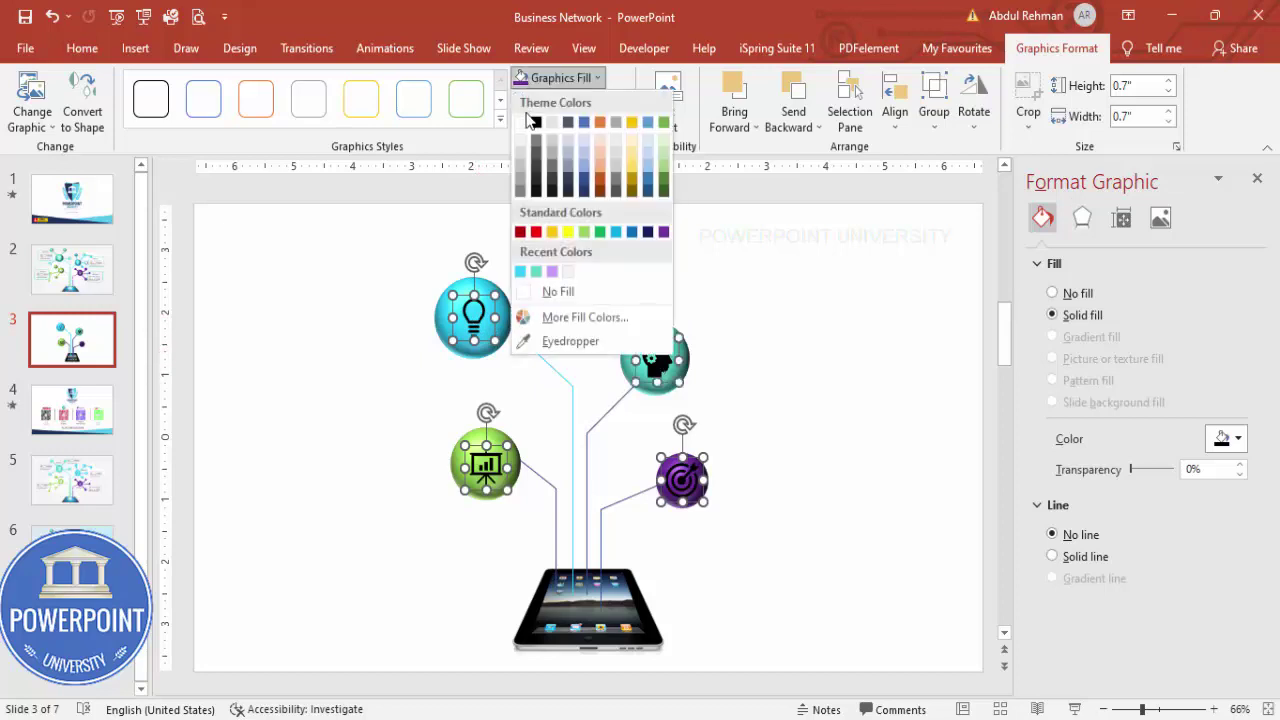
pyautogui.click(517, 125)
pyautogui.click(766, 297)
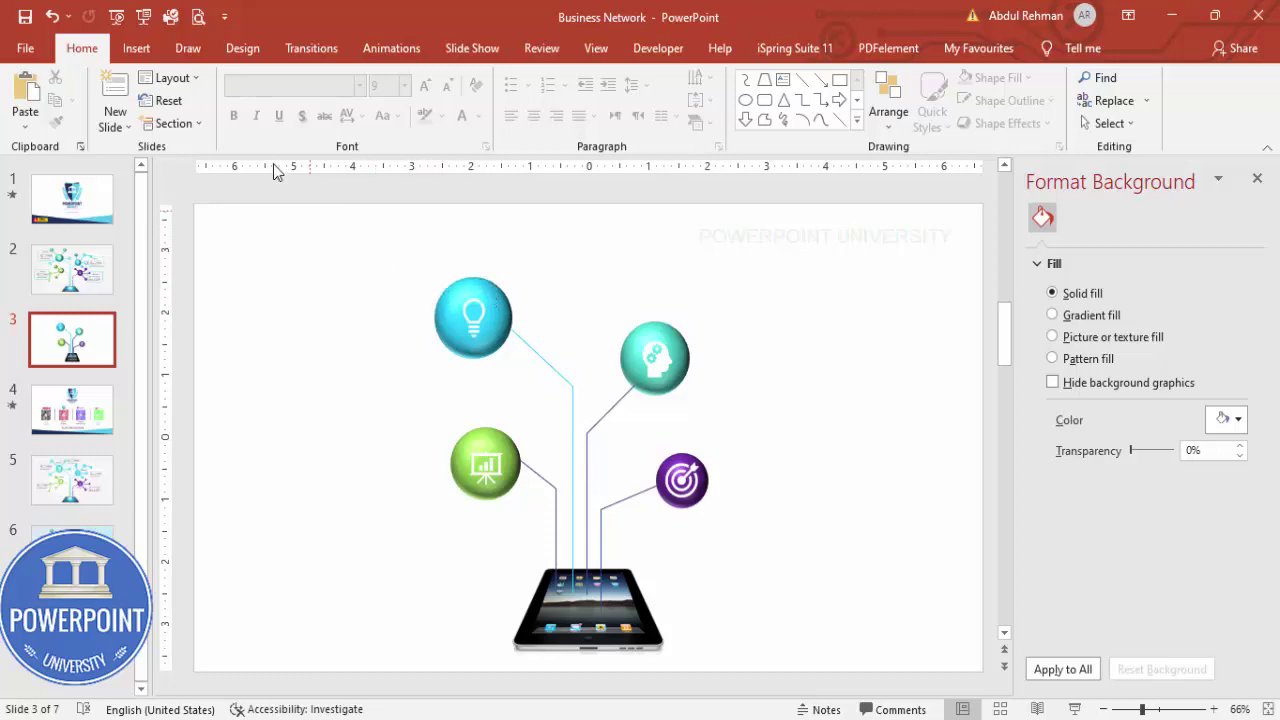
pyautogui.click(136, 48)
# Draw a small cyan circle with no outline above-left of the blue sphere.
pyautogui.click(299, 110)
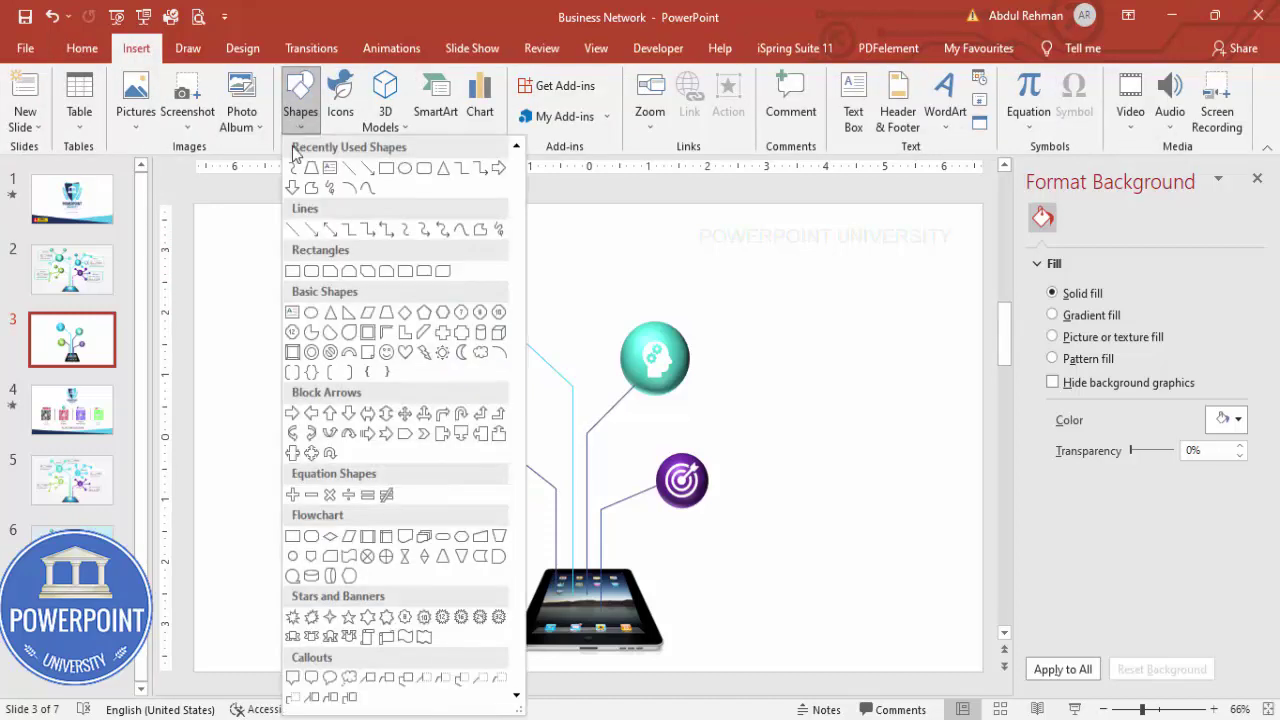
pyautogui.click(311, 312)
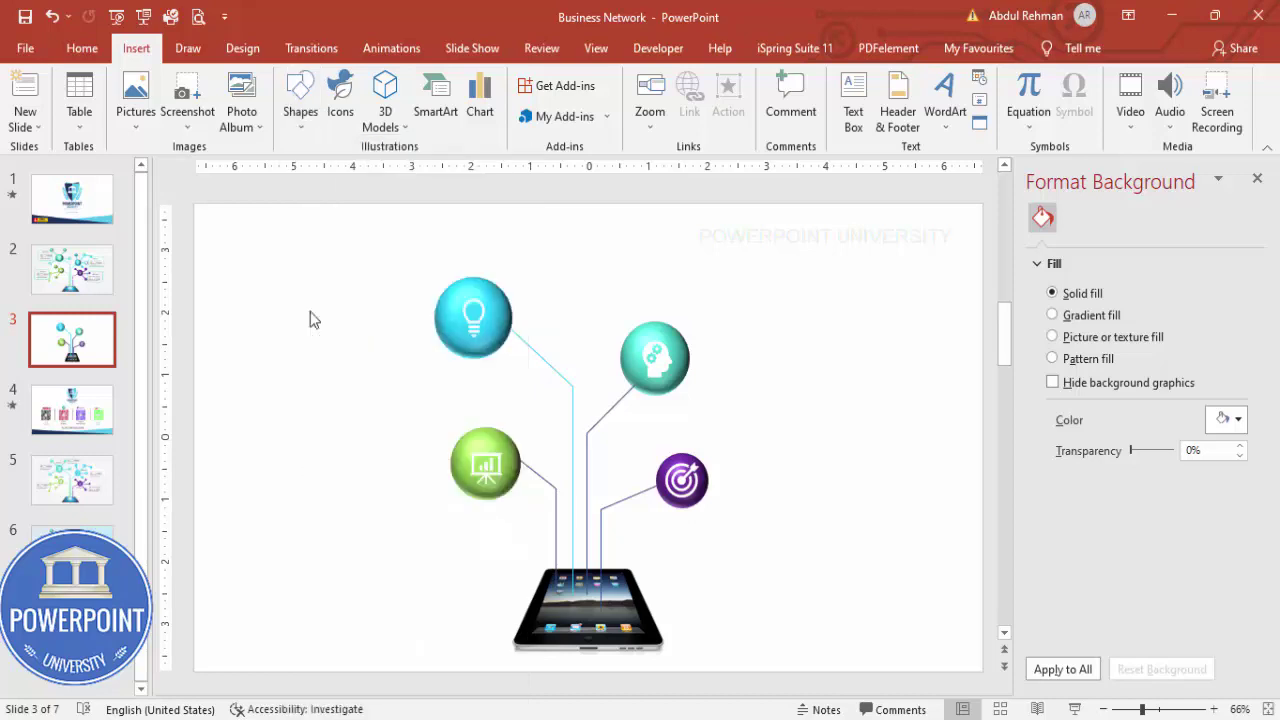
pyautogui.moveTo(360, 274); pyautogui.dragTo(400, 259)
pyautogui.click(500, 100)
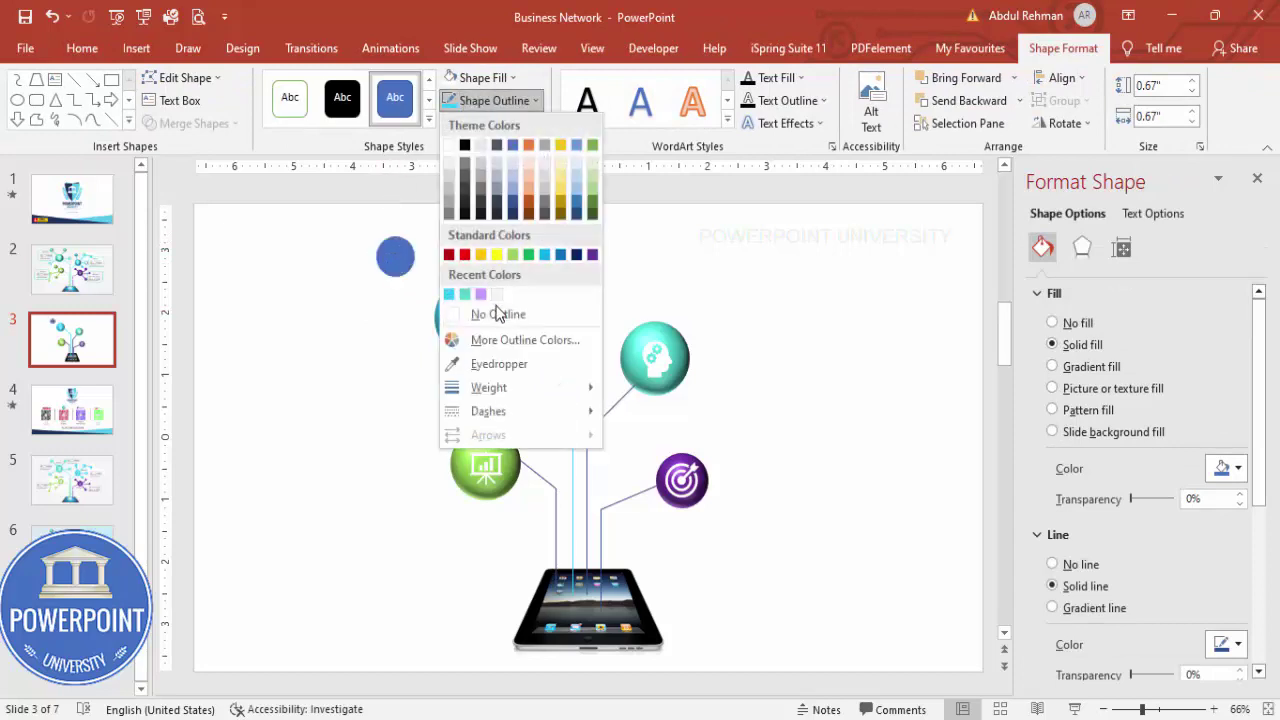
pyautogui.click(500, 314)
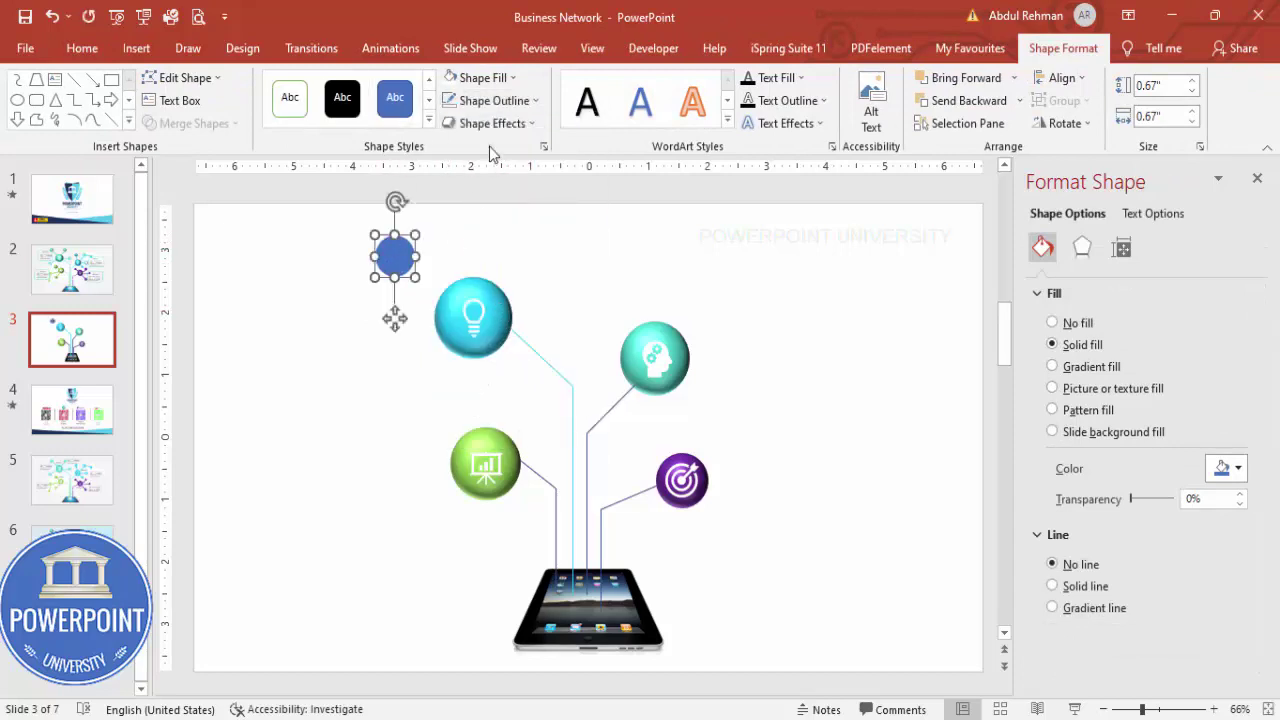
pyautogui.click(483, 77)
pyautogui.click(449, 271)
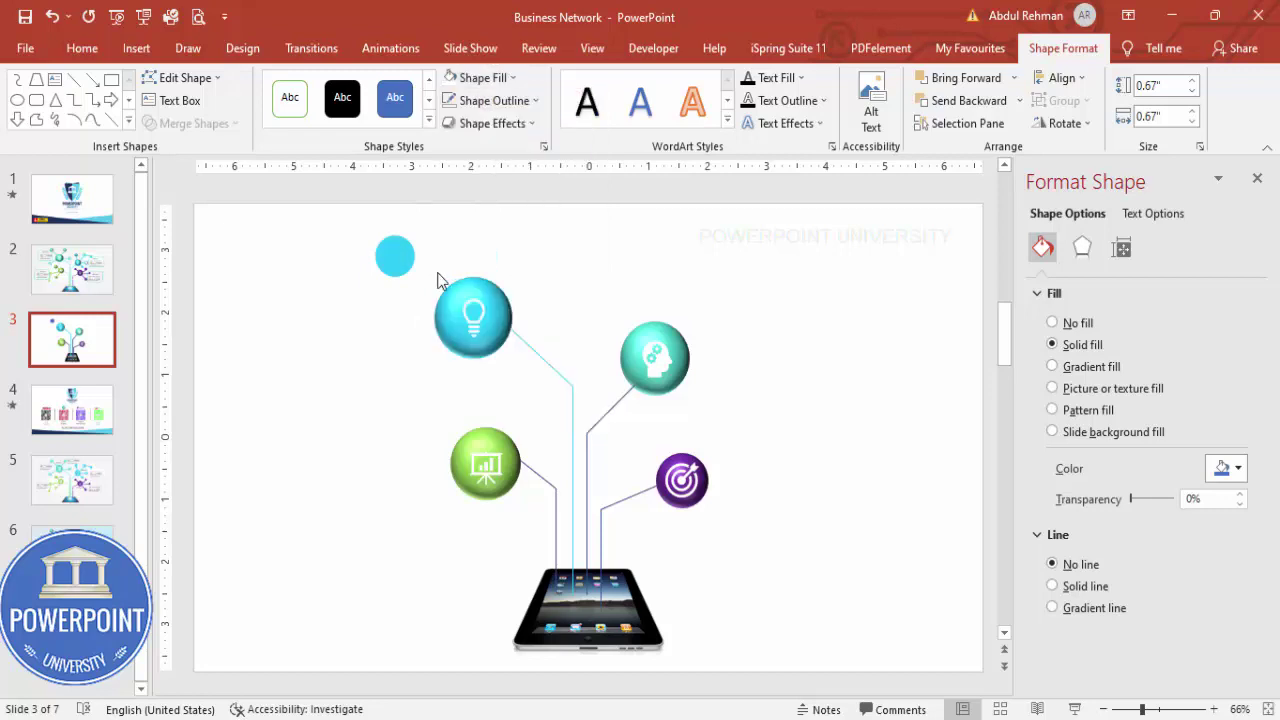
# Duplicate the small cyan circle and place the copy left of the blue sphere.
pyautogui.hotkey('ctrl', 'd')
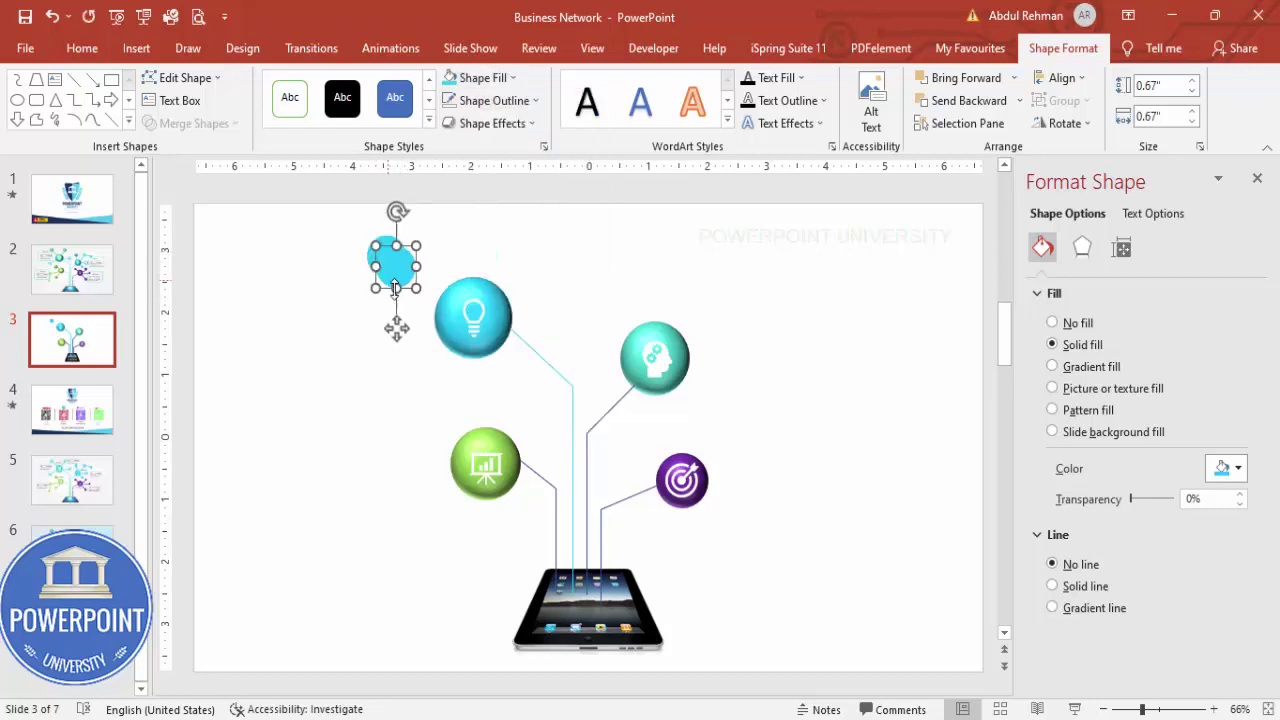
pyautogui.moveTo(390, 270); pyautogui.dragTo(546, 288)
pyautogui.scroll(-1, 569, 286)
pyautogui.scroll(-1, 409, 309)
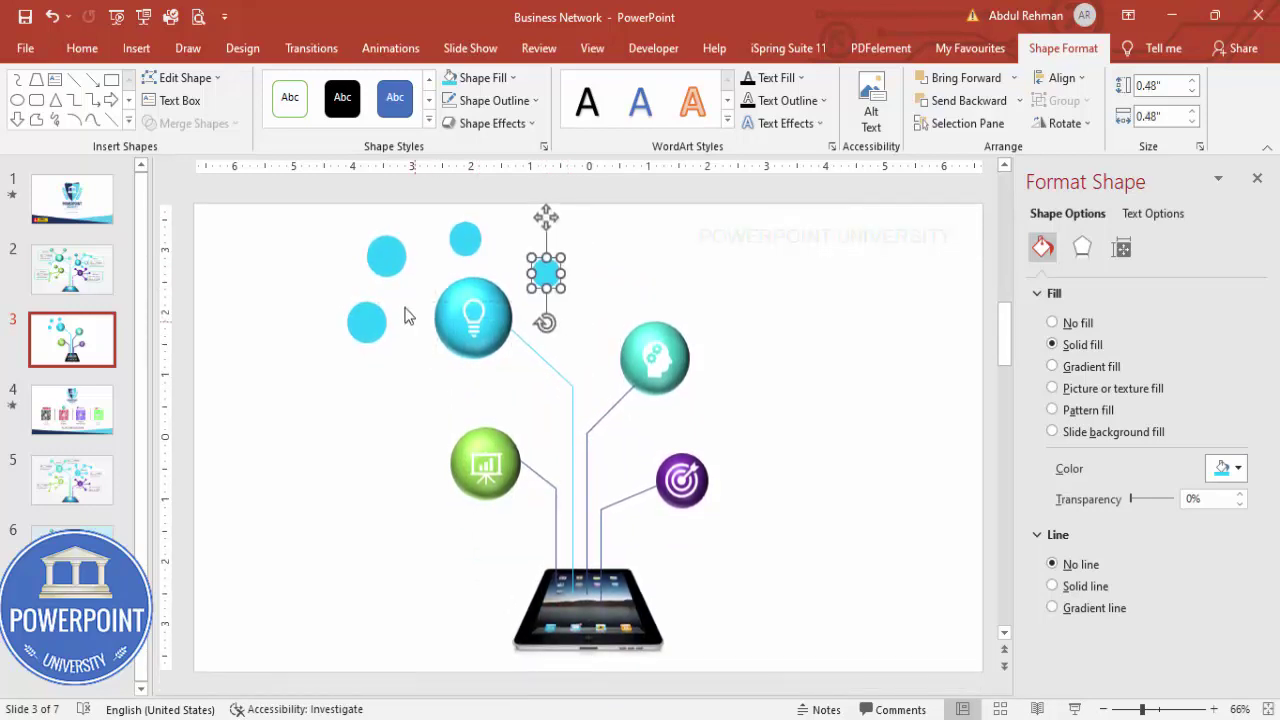
pyautogui.click(413, 388)
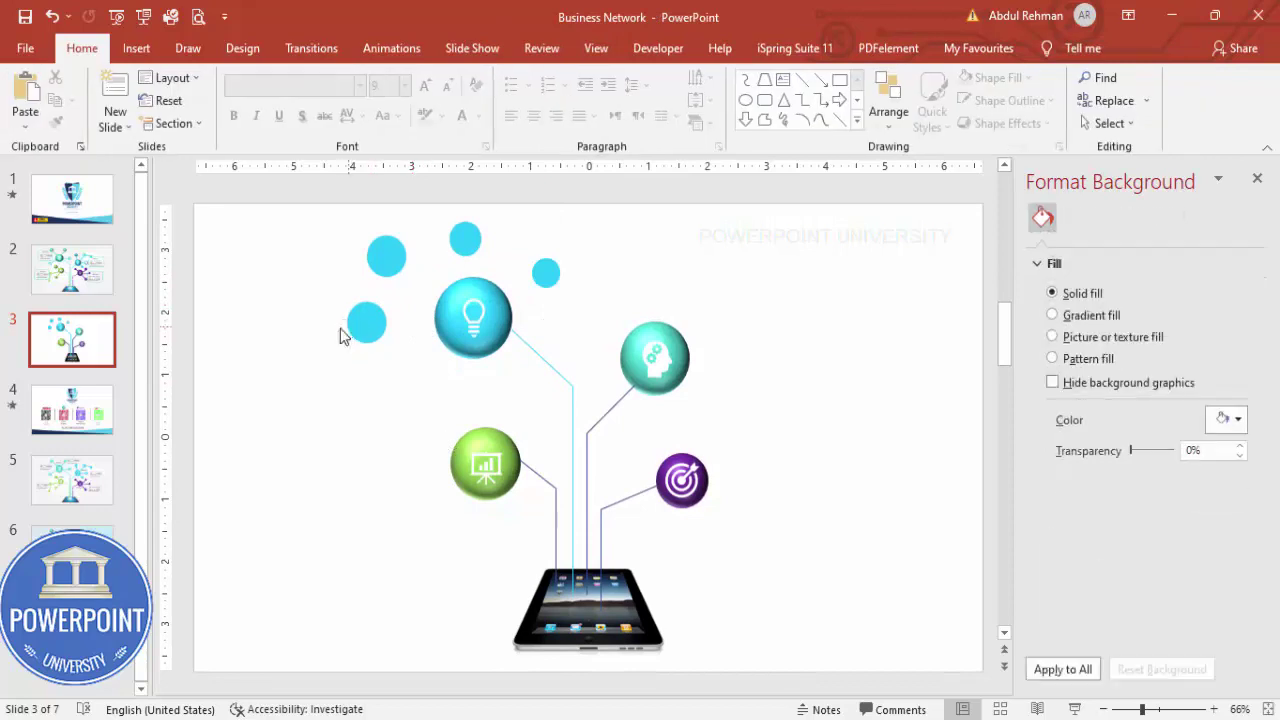
# Move a cyan circle below the green sphere and place a copy between the blue and green spheres.
pyautogui.moveTo(357, 332); pyautogui.dragTo(412, 363)
pyautogui.click(413, 538)
pyautogui.scroll(2, 471, 380)
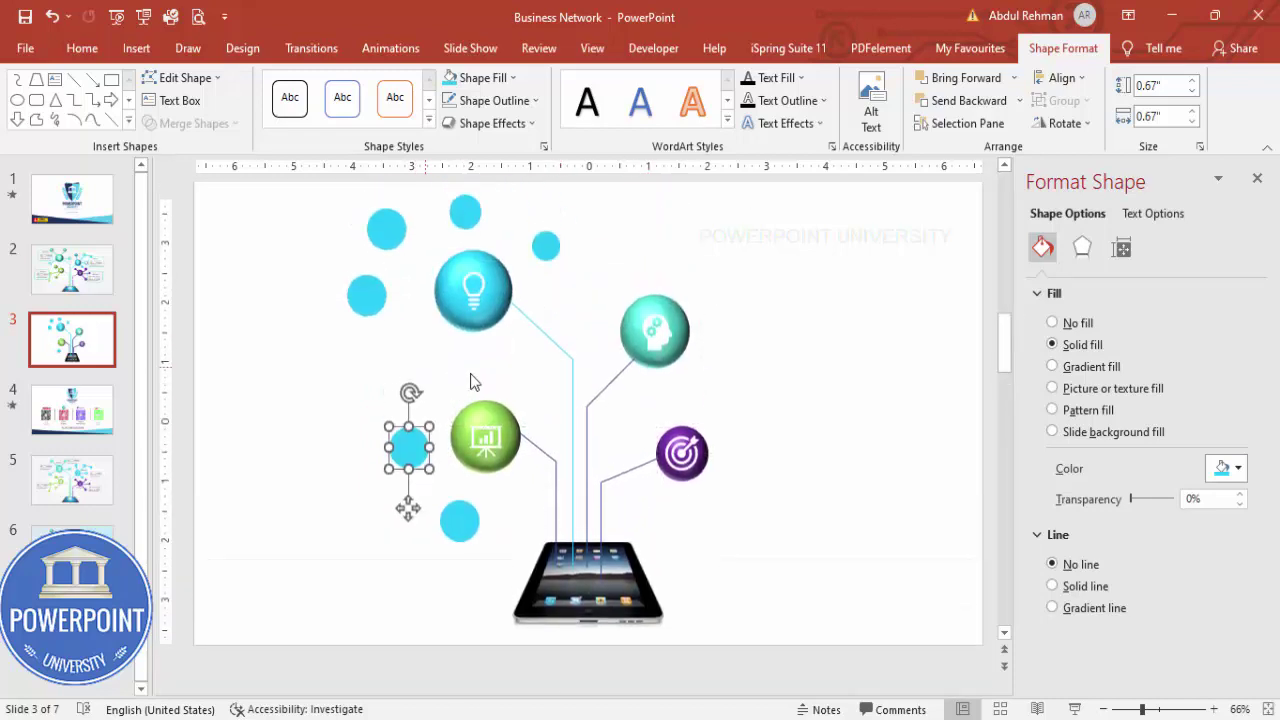
pyautogui.hotkey('ctrl', 'd')
pyautogui.moveTo(352, 397); pyautogui.dragTo(530, 398)
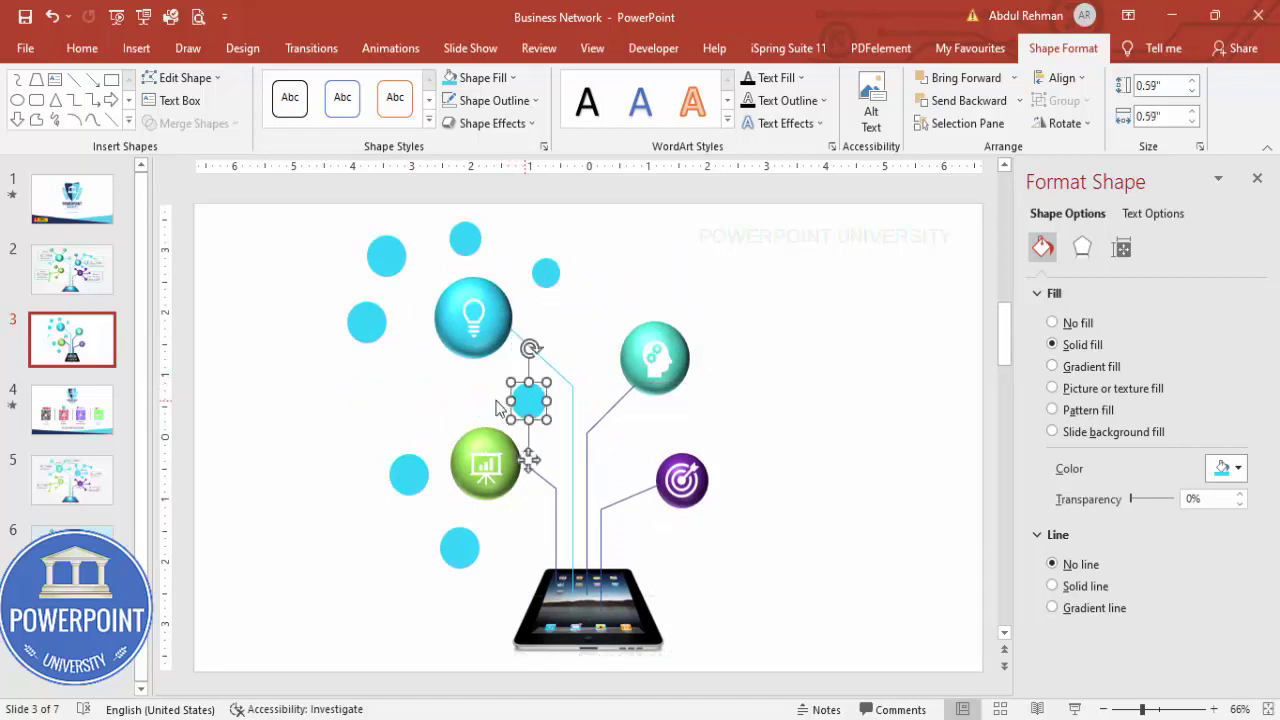
pyautogui.click(522, 421)
# Copy cyan circles to the right beside the teal sphere, resizing one to 0.48".
pyautogui.click(546, 275)
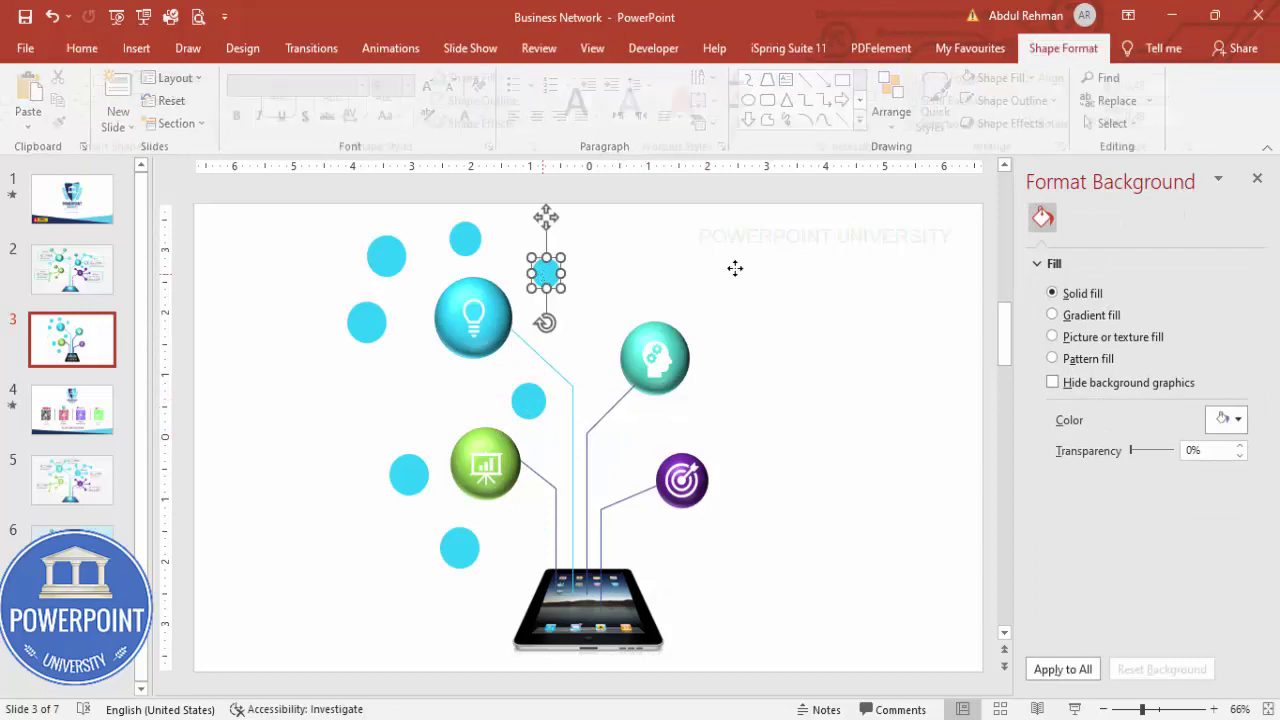
pyautogui.moveTo(546, 274); pyautogui.dragTo(737, 305)
pyautogui.hotkey('ctrl', 'd')
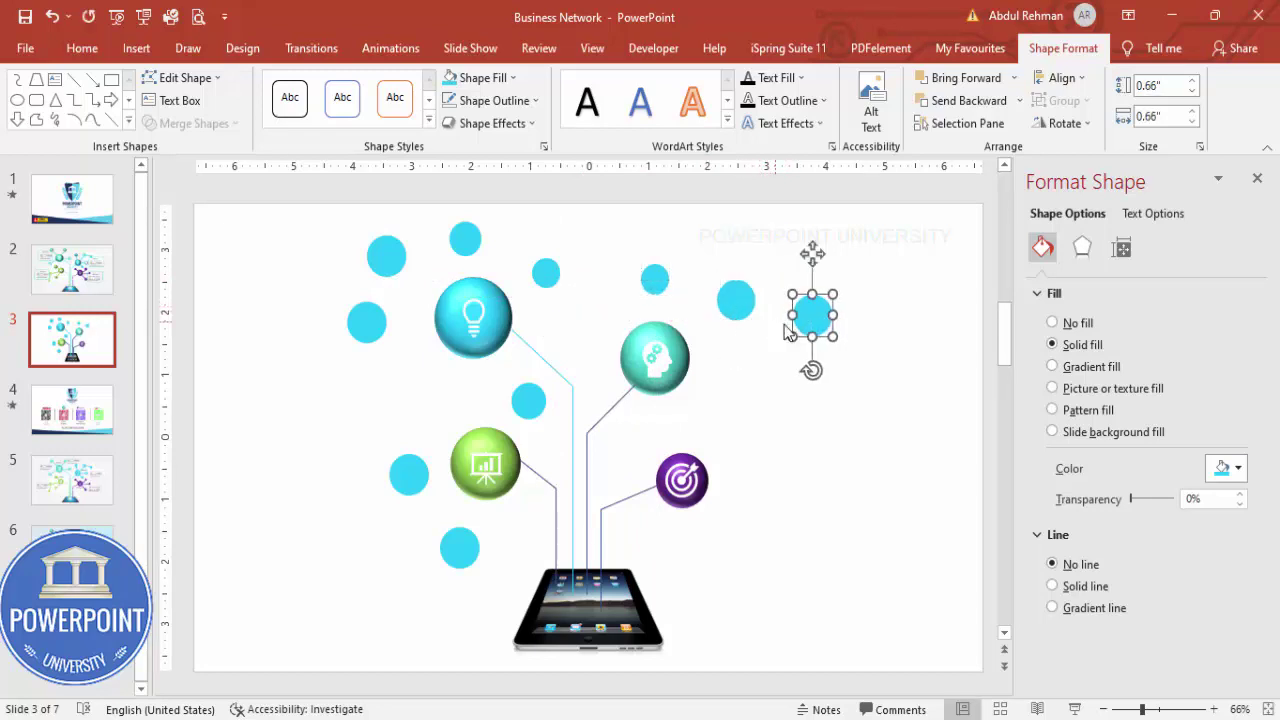
pyautogui.moveTo(835, 340); pyautogui.dragTo(795, 318)
pyautogui.click(660, 284)
pyautogui.moveTo(670, 294); pyautogui.dragTo(726, 376)
# Recolour the four small circles beside the teal head sphere teal-green.
pyautogui.keyDown('shift'); pyautogui.click(724, 310); pyautogui.keyUp('shift')
pyautogui.keyDown('shift'); pyautogui.click(797, 316); pyautogui.keyUp('shift')
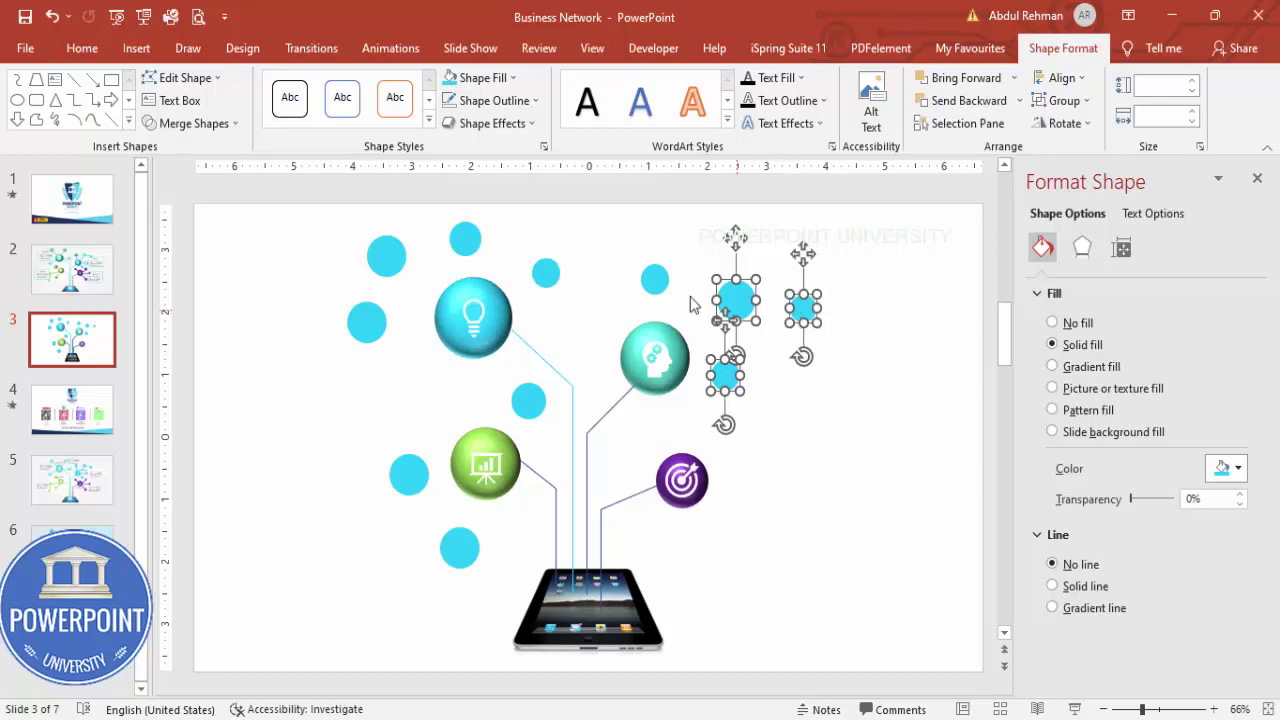
pyautogui.keyDown('shift'); pyautogui.click(661, 288); pyautogui.keyUp('shift')
pyautogui.click(490, 78)
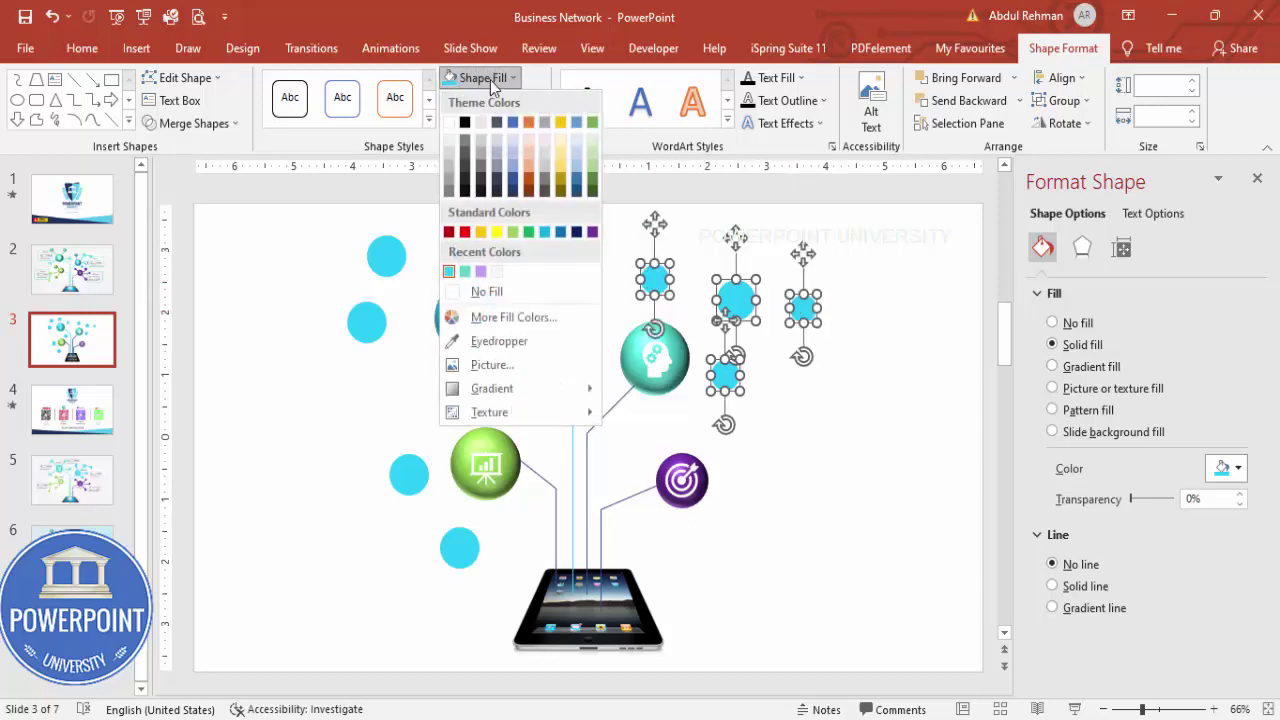
pyautogui.click(463, 268)
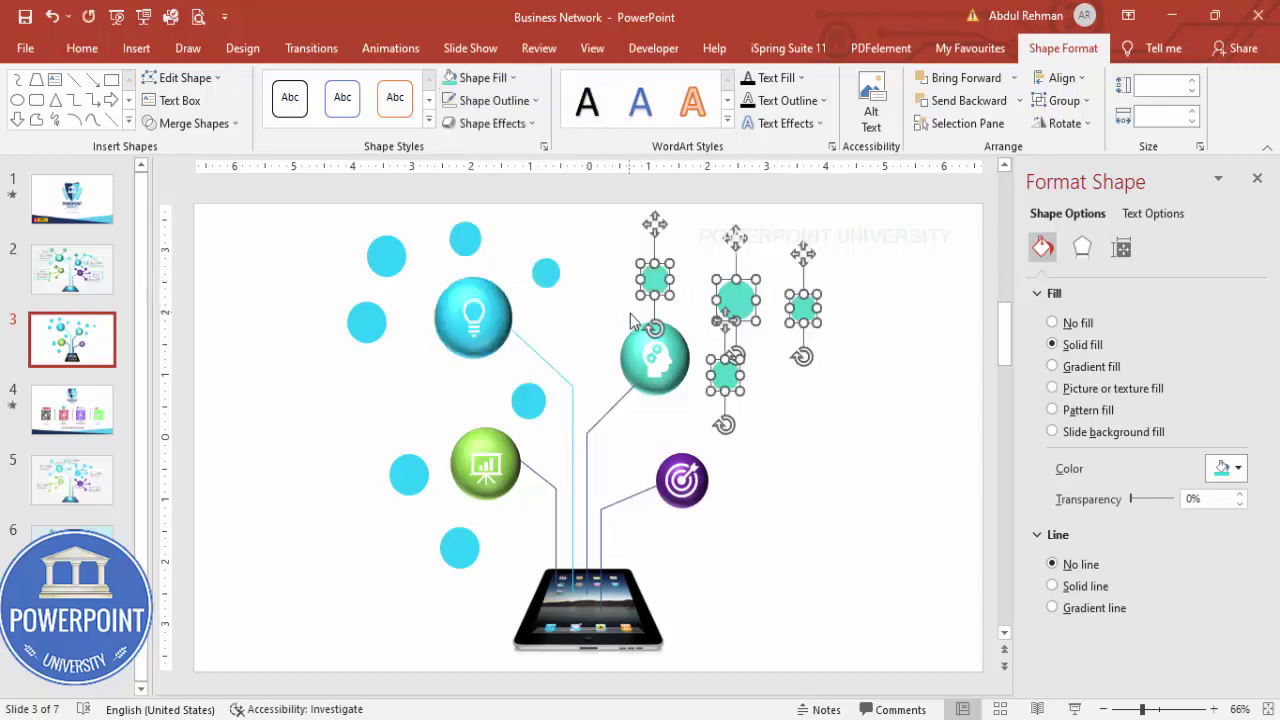
# Fill the three circles around the green chart sphere light green.
pyautogui.click(528, 401)
pyautogui.keyDown('shift'); pyautogui.click(408, 474); pyautogui.keyUp('shift')
pyautogui.keyDown('shift'); pyautogui.click(460, 547); pyautogui.keyUp('shift')
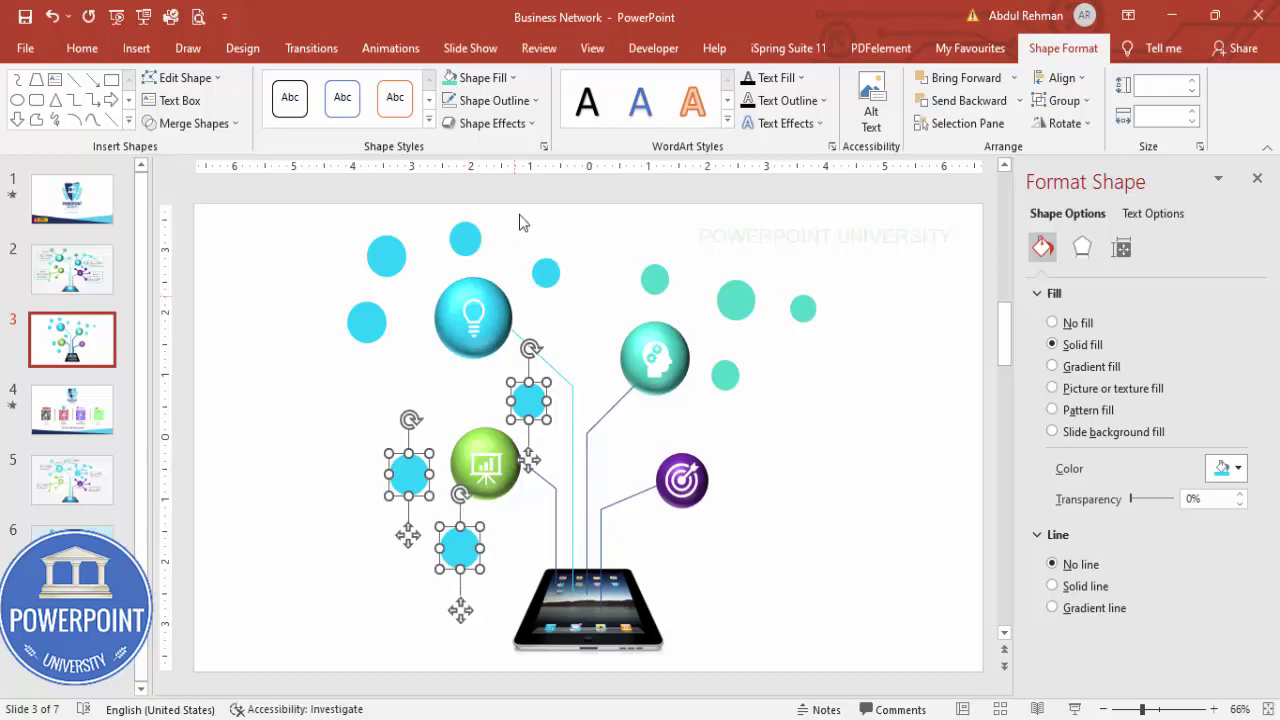
pyautogui.click(482, 78)
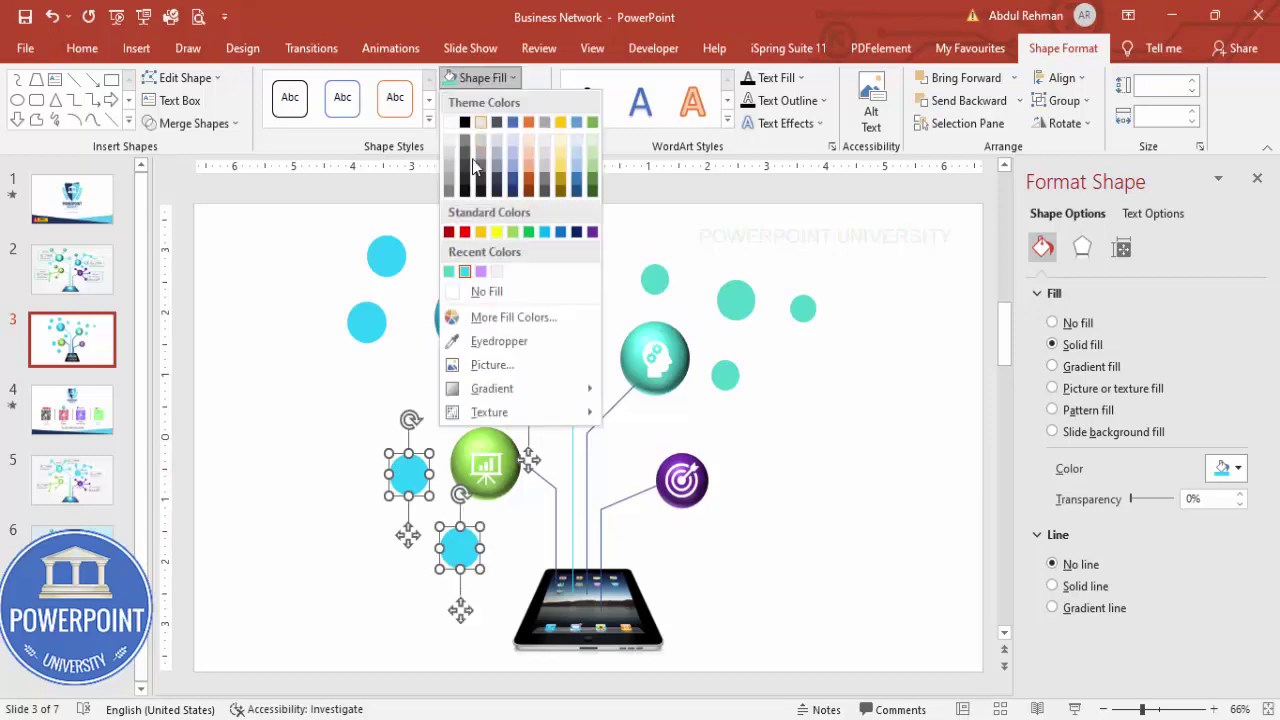
pyautogui.click(515, 233)
pyautogui.click(723, 414)
# Copy a small circle, fill it purple, and duplicate it around the purple target sphere.
pyautogui.click(727, 371)
pyautogui.moveTo(727, 371); pyautogui.dragTo(723, 454)
pyautogui.click(481, 78)
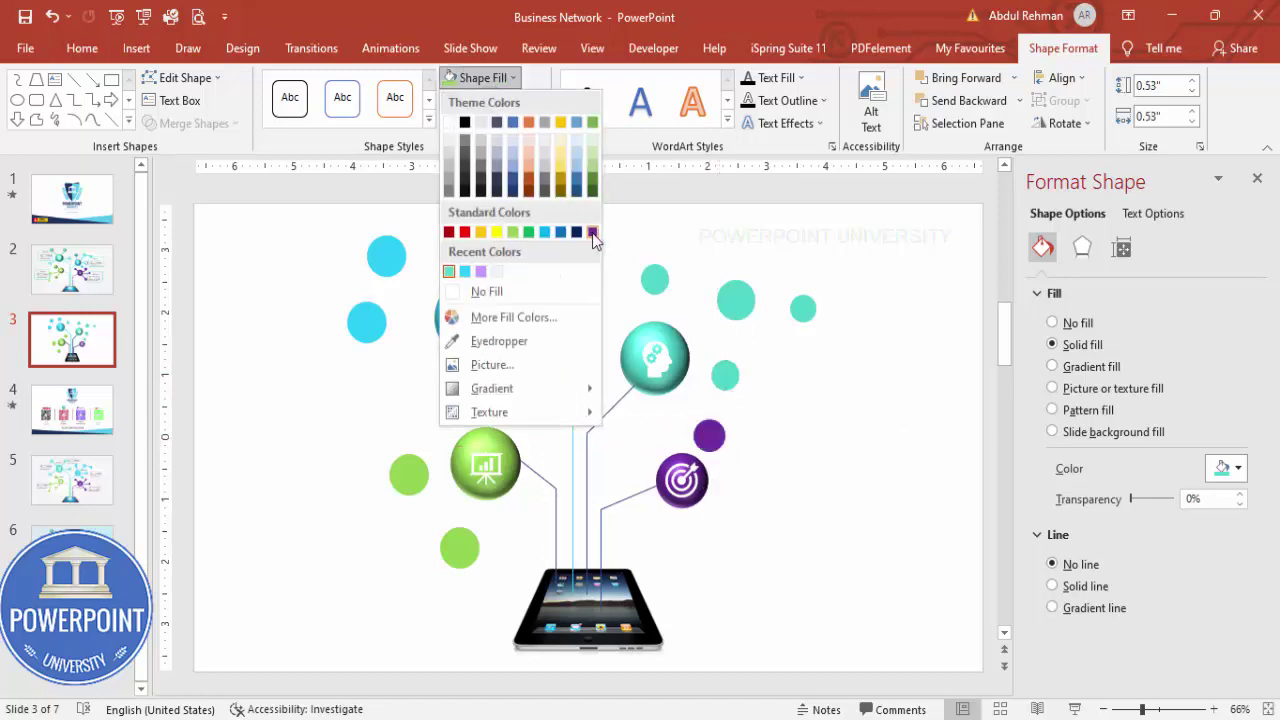
pyautogui.click(592, 232)
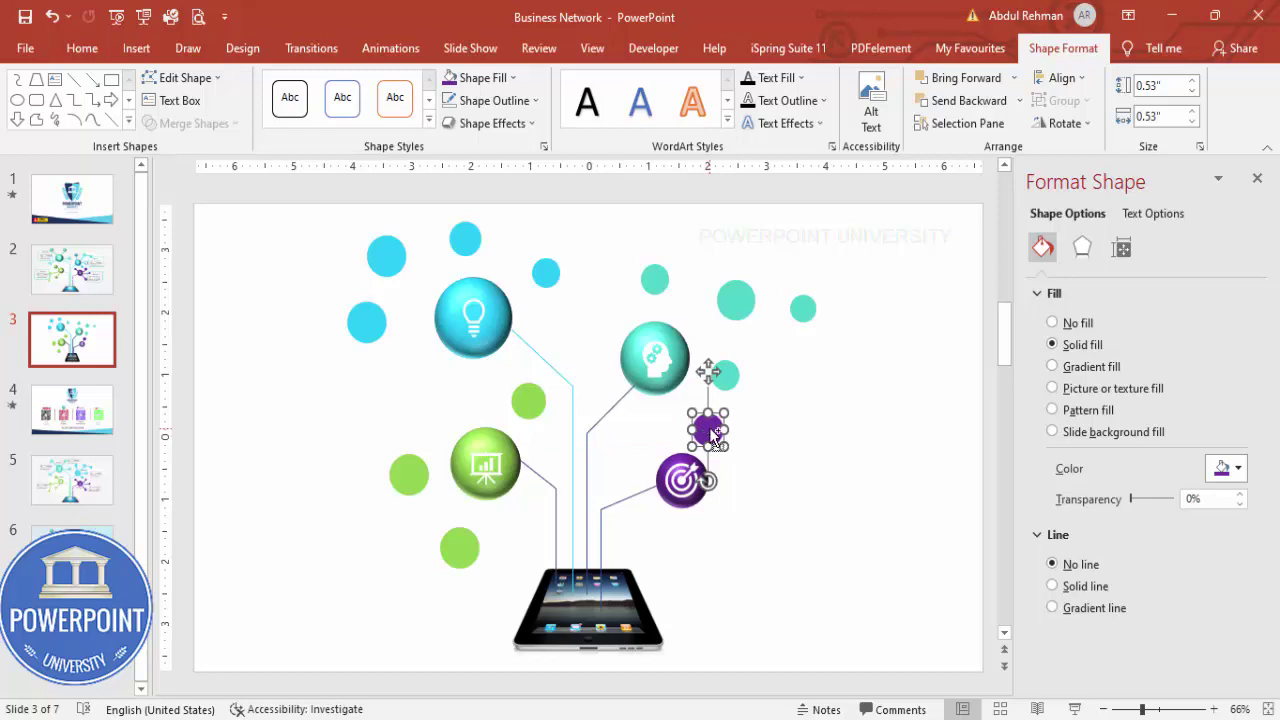
pyautogui.moveTo(707, 437); pyautogui.dragTo(702, 540)
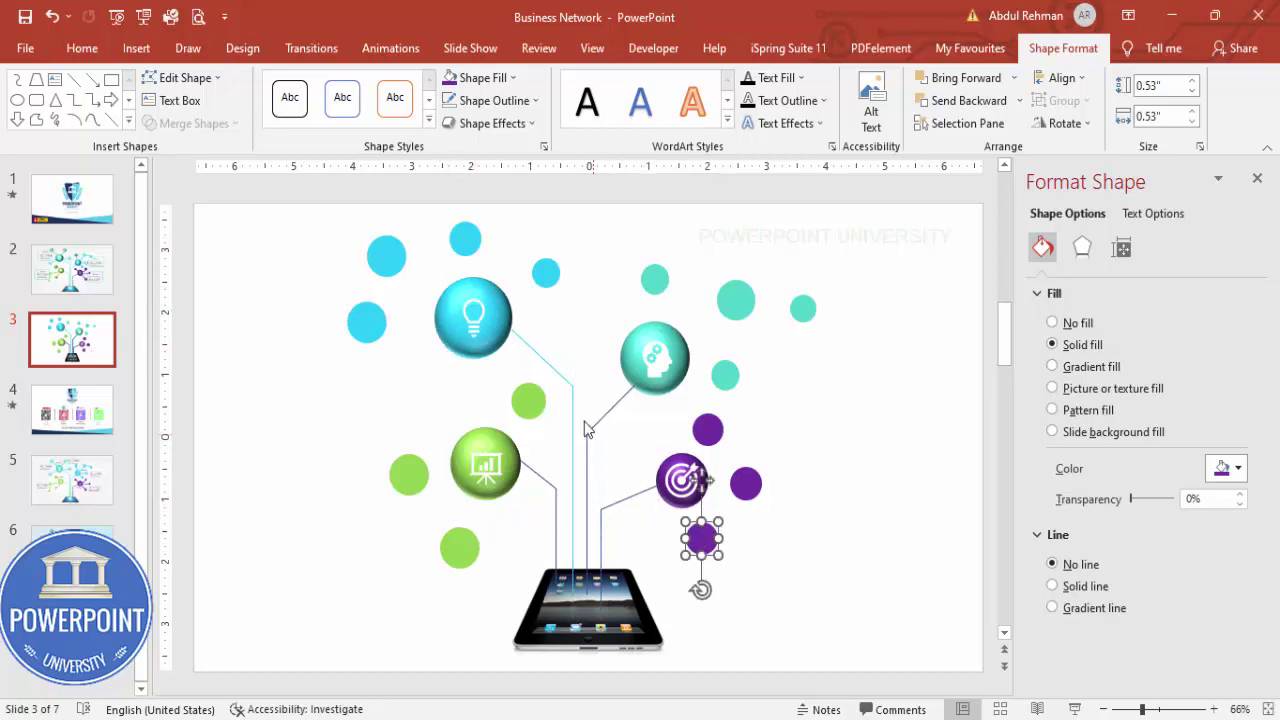
pyautogui.click(508, 322)
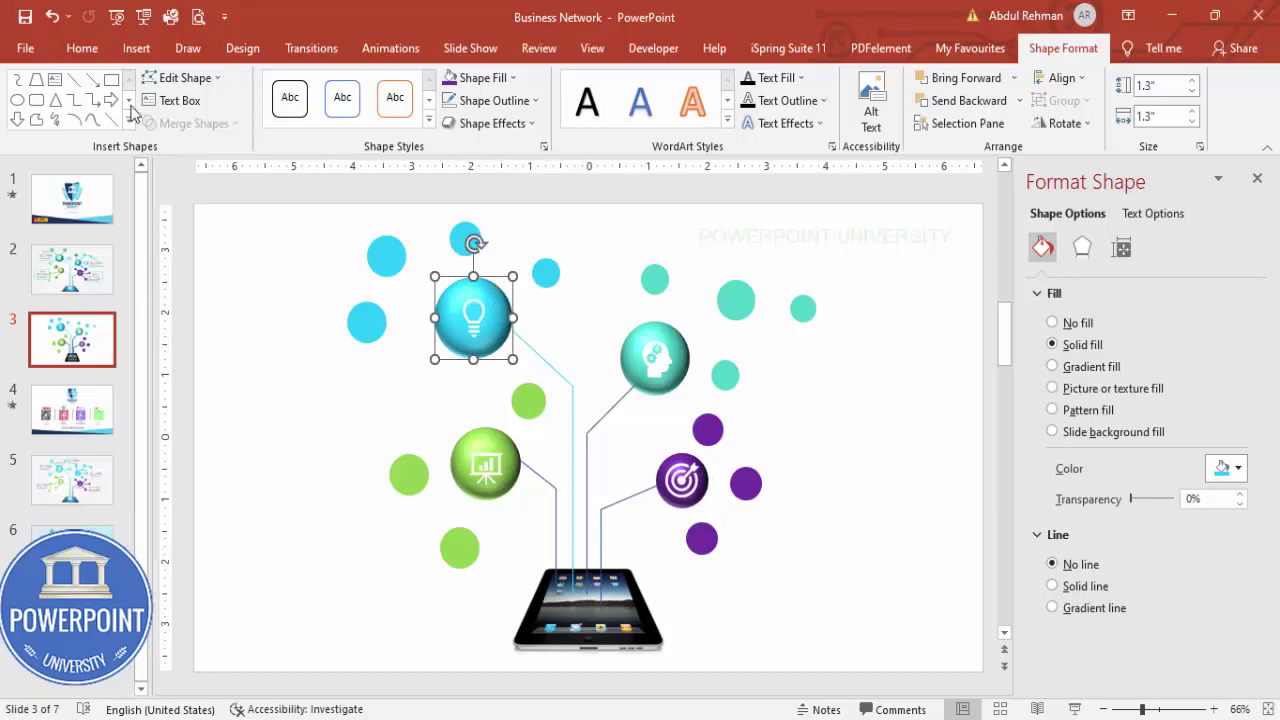
# Format-paint the bulb sphere's glossy style onto the left and top cyan circles.
pyautogui.click(82, 48)
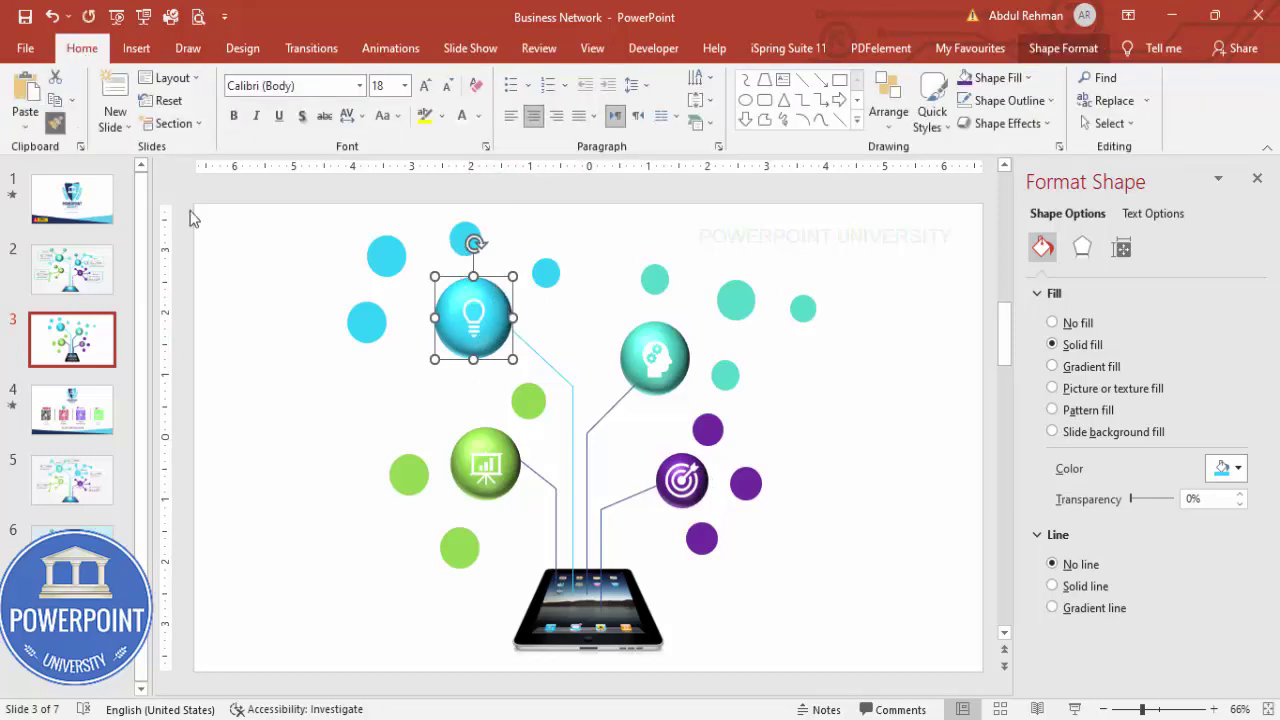
pyautogui.click(366, 320)
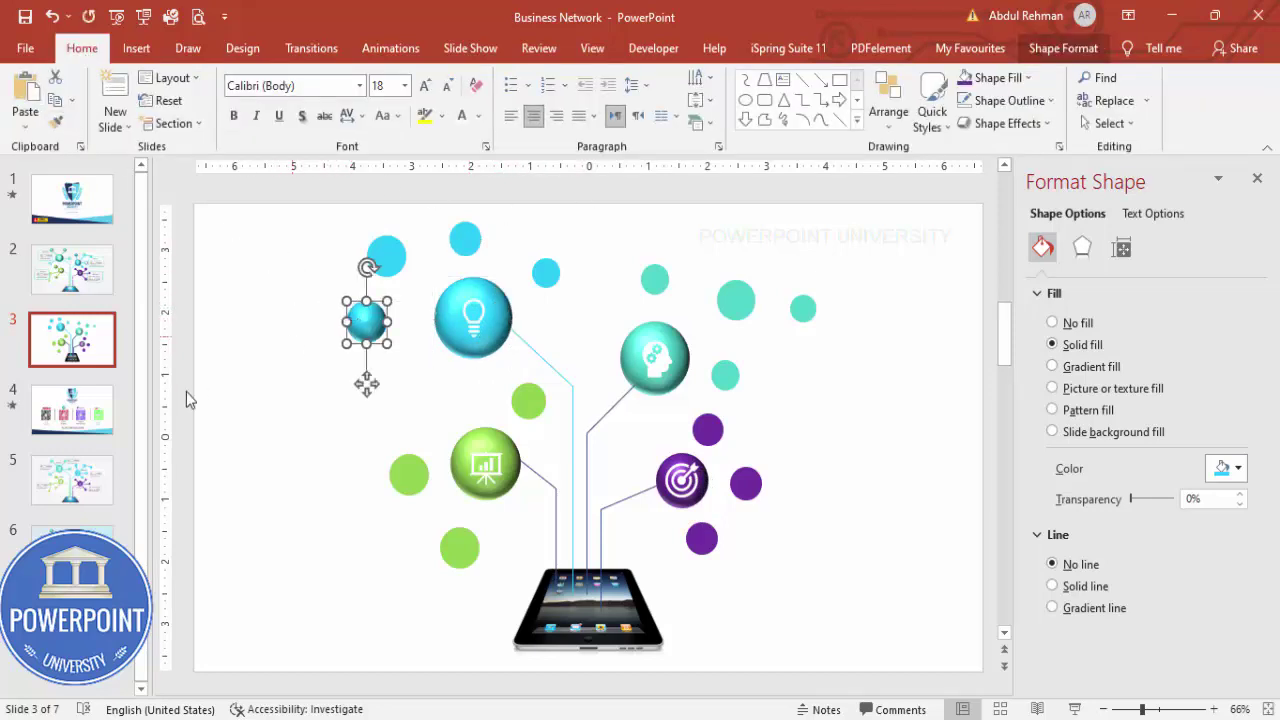
pyautogui.click(57, 122)
pyautogui.click(476, 244)
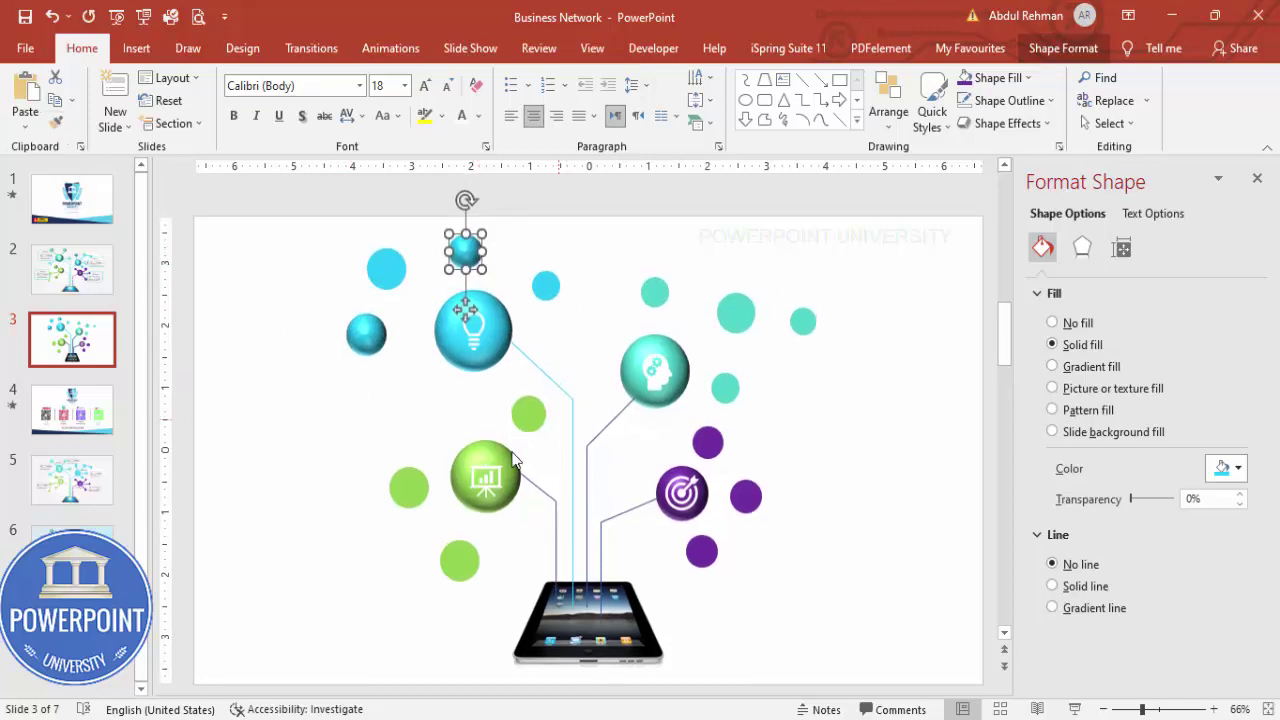
# Apply the green and teal spheres' glossy styles to a small green and a small teal circle.
pyautogui.click(478, 445)
pyautogui.click(57, 122)
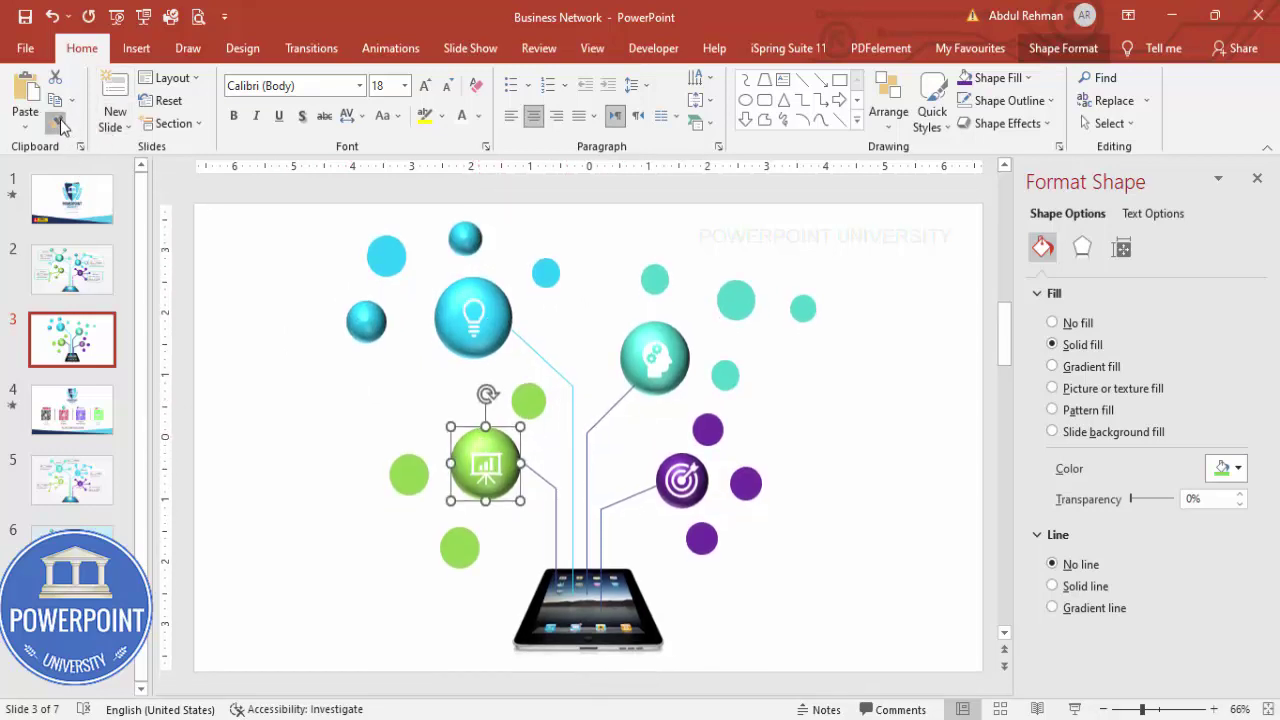
pyautogui.click(458, 540)
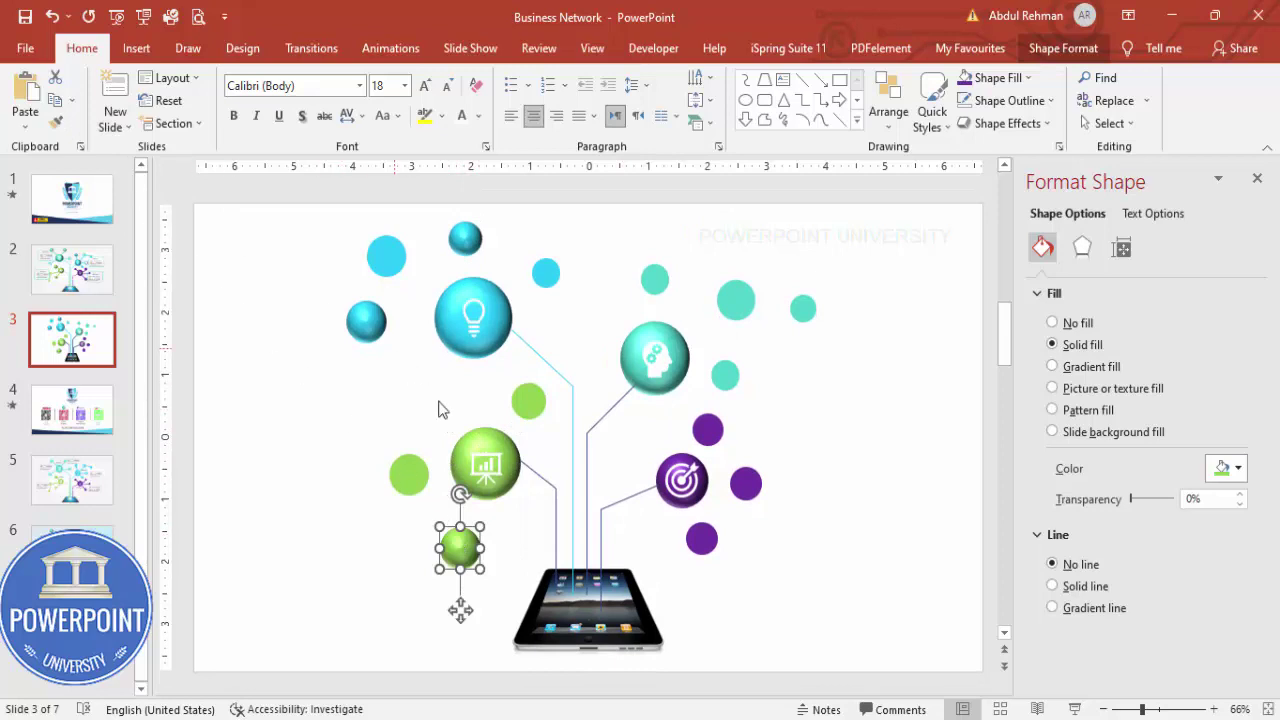
pyautogui.click(734, 298)
pyautogui.click(653, 333)
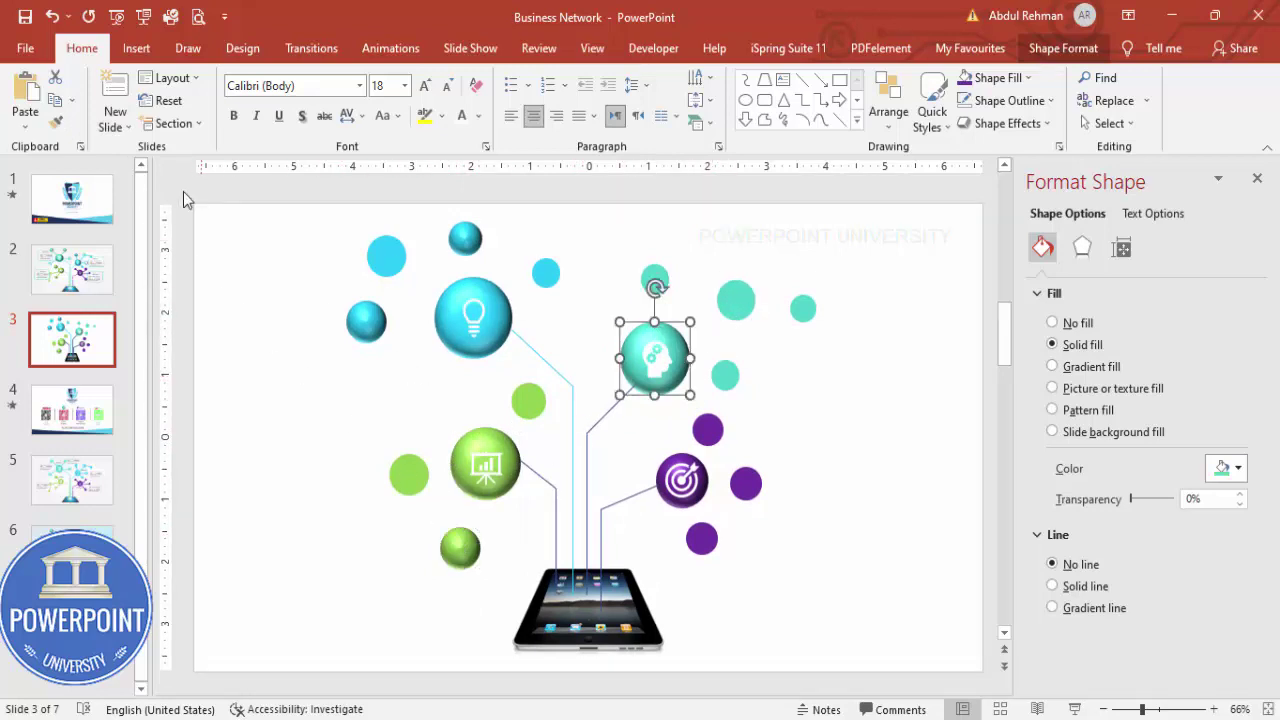
pyautogui.click(55, 121)
pyautogui.click(736, 298)
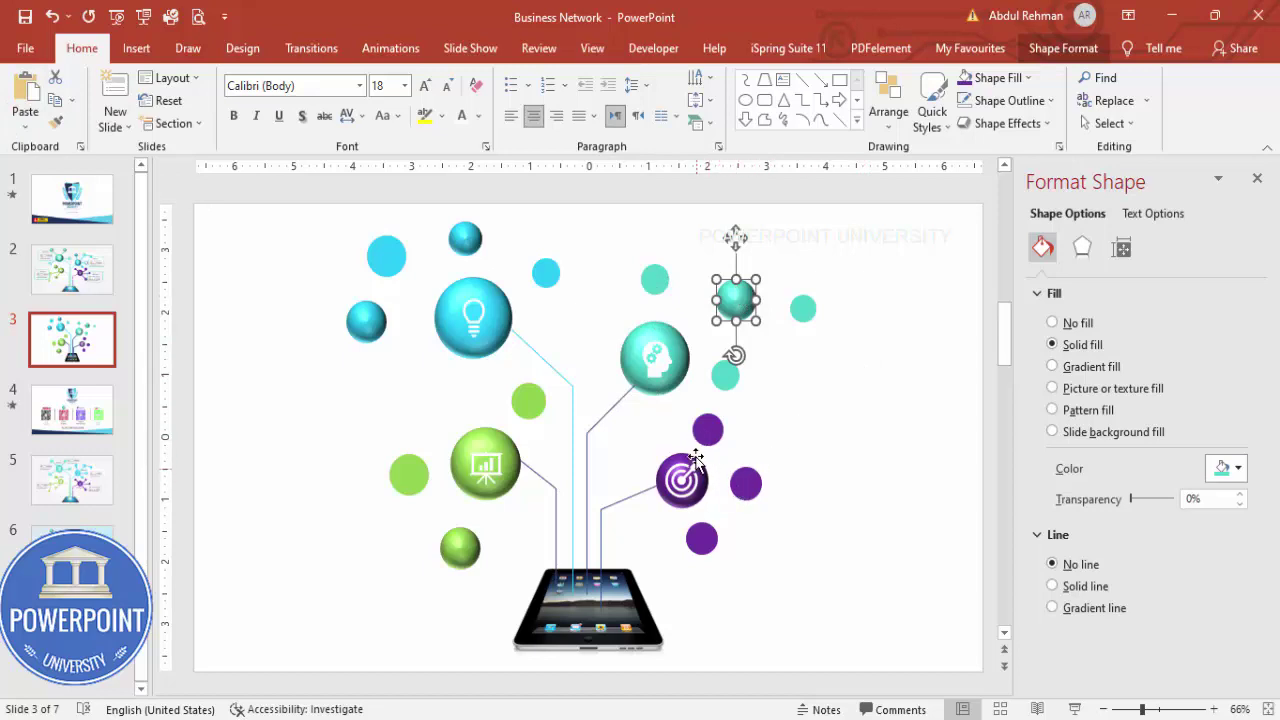
# Copy the purple sphere's glossy style onto its small purple circles, undoing the accidental target-icon change.
pyautogui.click(687, 453)
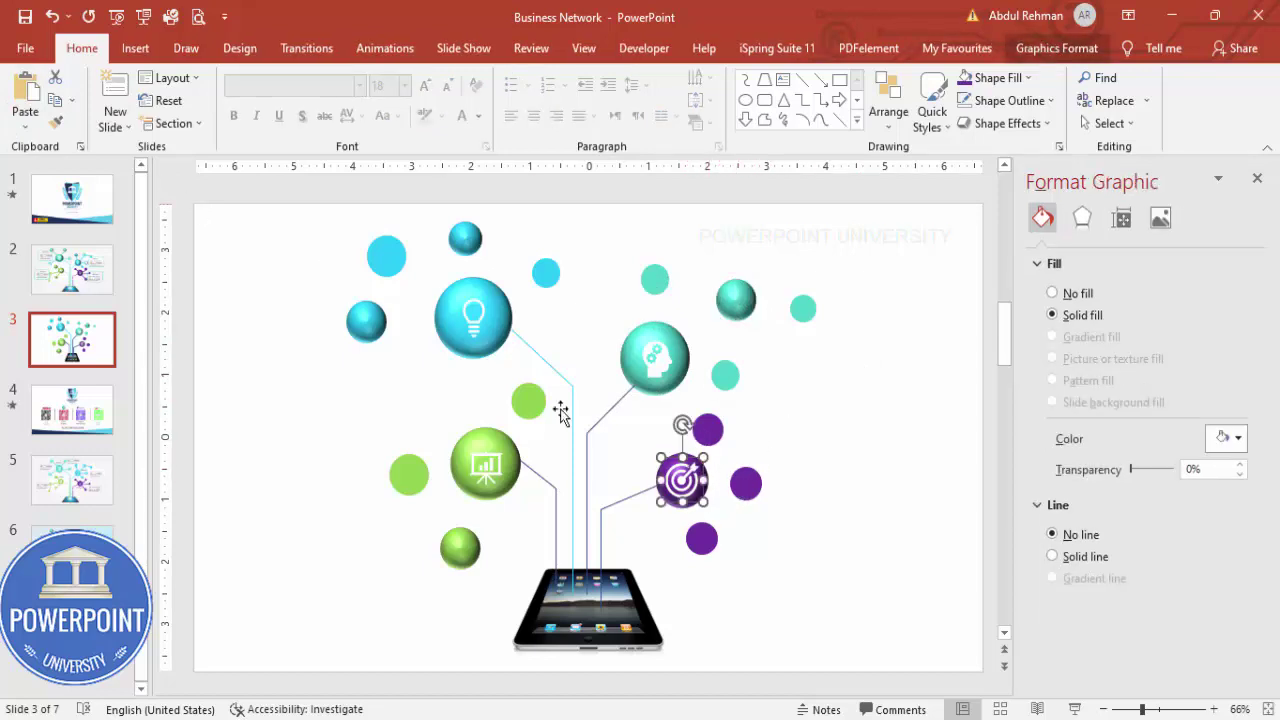
pyautogui.click(688, 479)
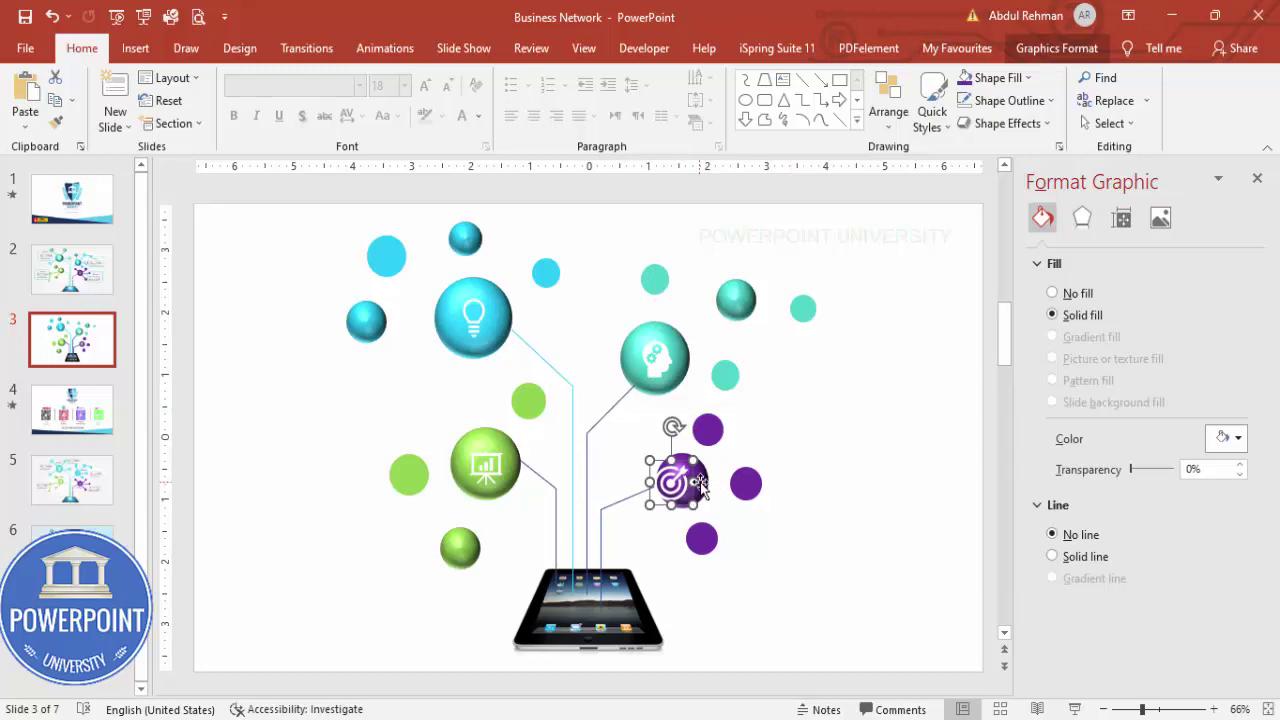
pyautogui.click(56, 121)
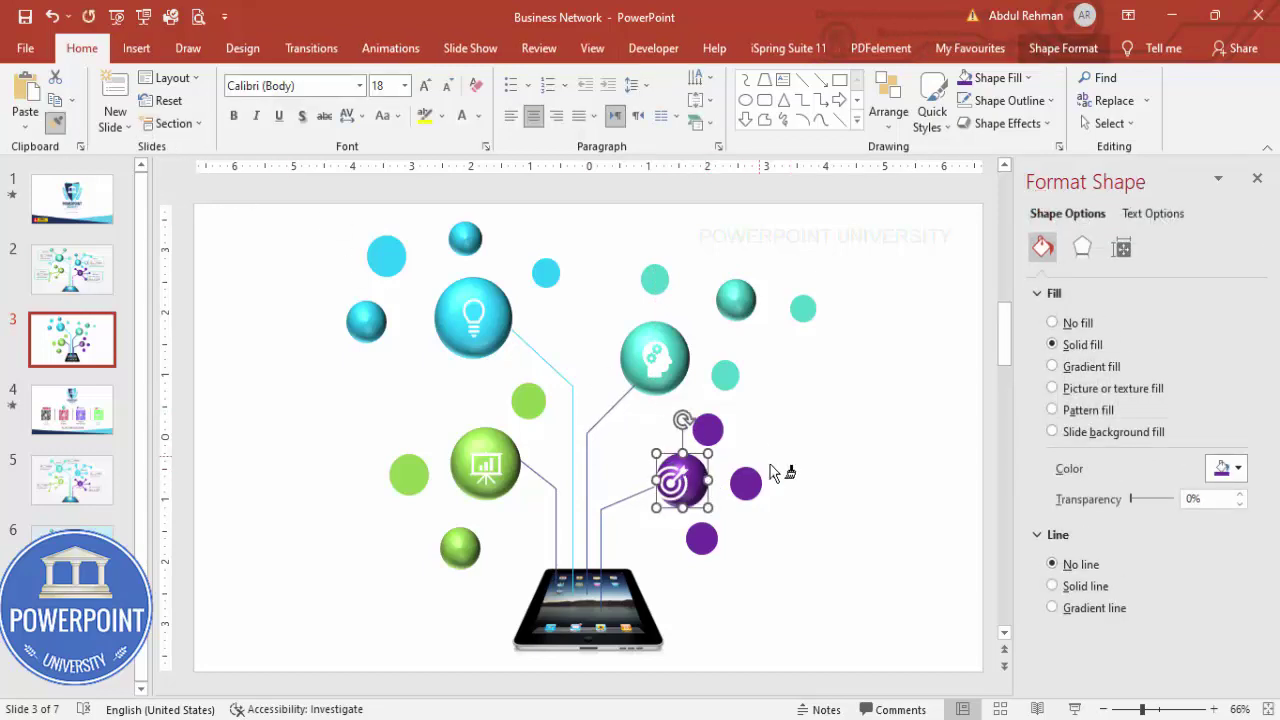
pyautogui.click(746, 482)
pyautogui.click(727, 507)
pyautogui.click(683, 480)
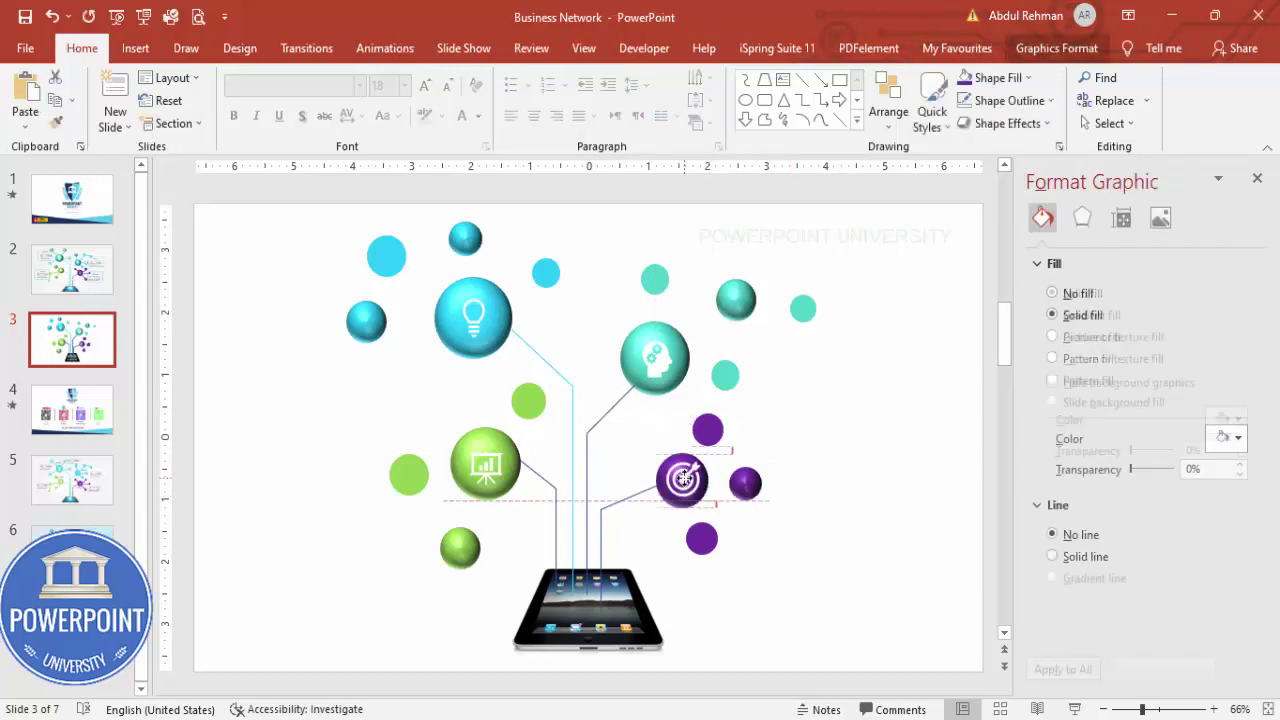
pyautogui.hotkey('ctrl', 'z')
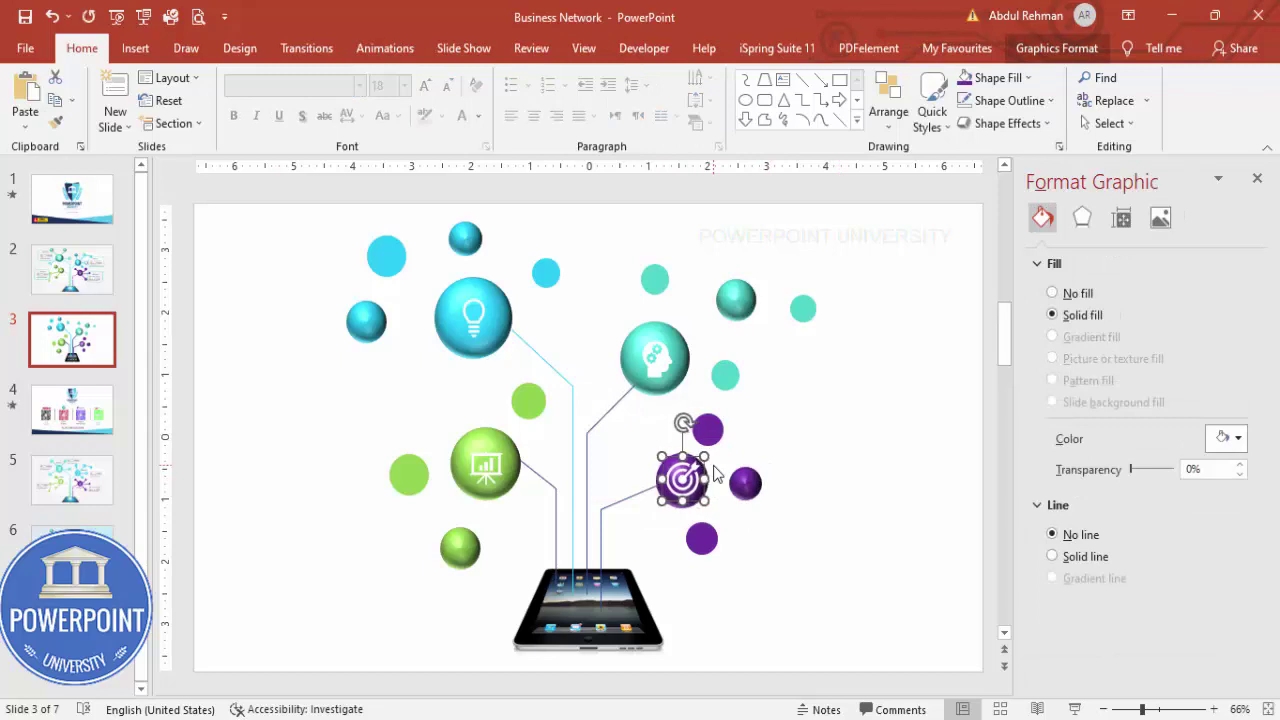
pyautogui.click(135, 48)
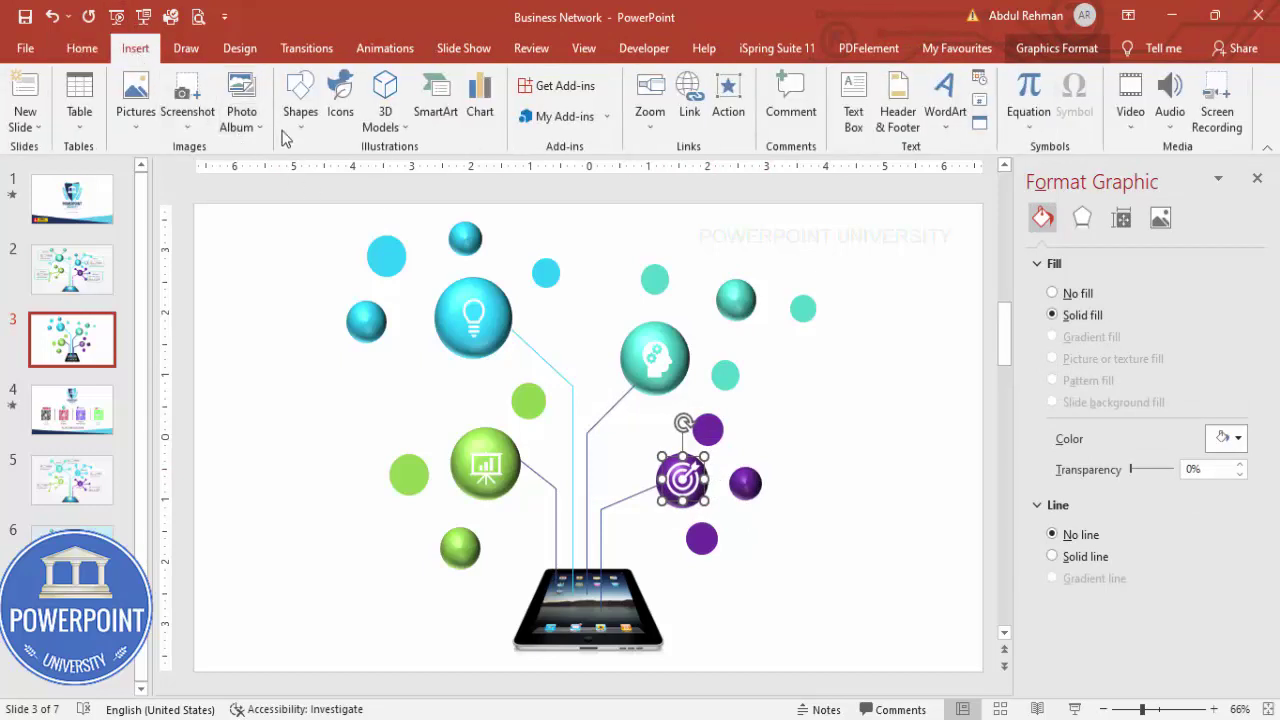
# Draw thin teal lines joining the bulb sphere to its top-left and left small circles.
pyautogui.click(300, 105)
pyautogui.click(484, 232)
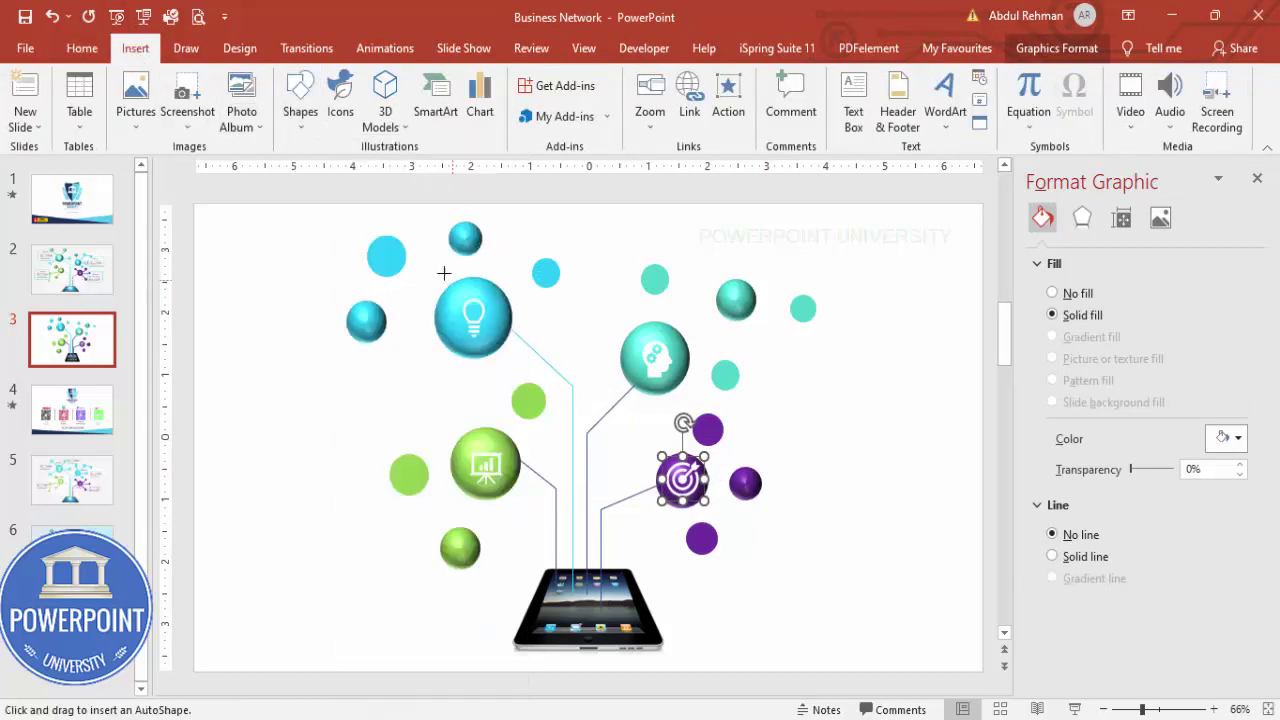
pyautogui.moveTo(397, 268); pyautogui.dragTo(449, 292)
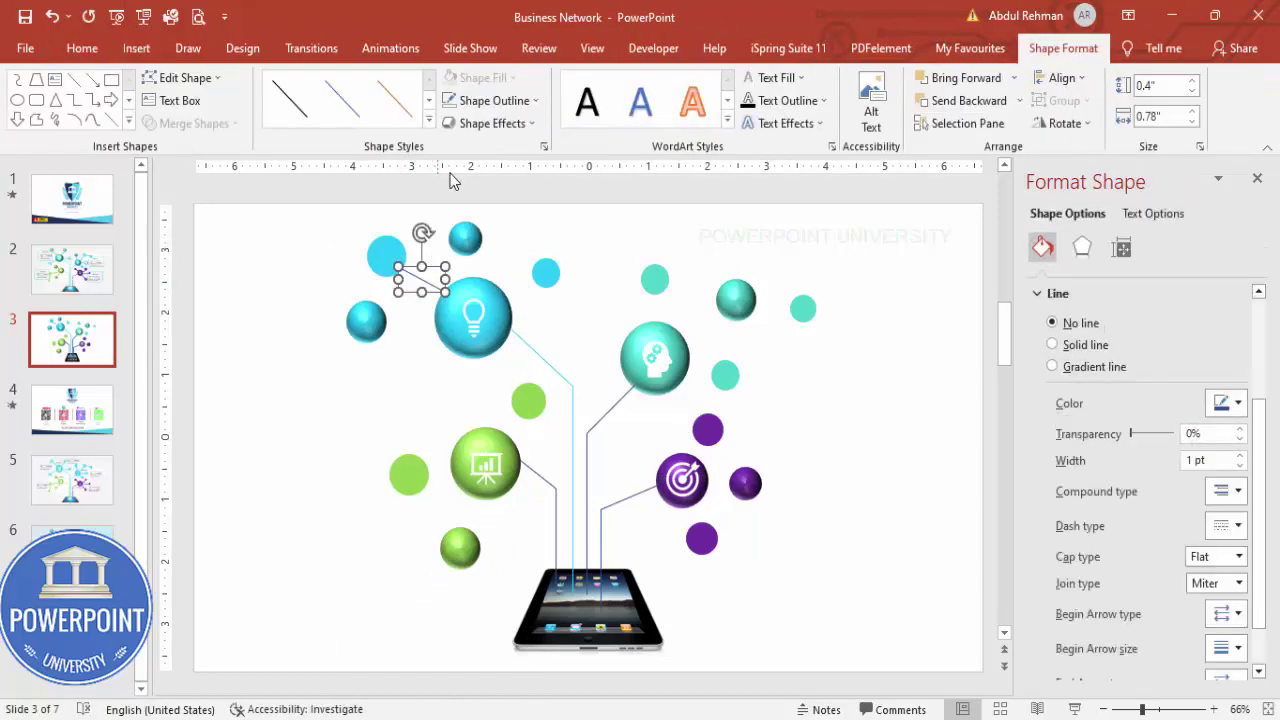
pyautogui.click(496, 104)
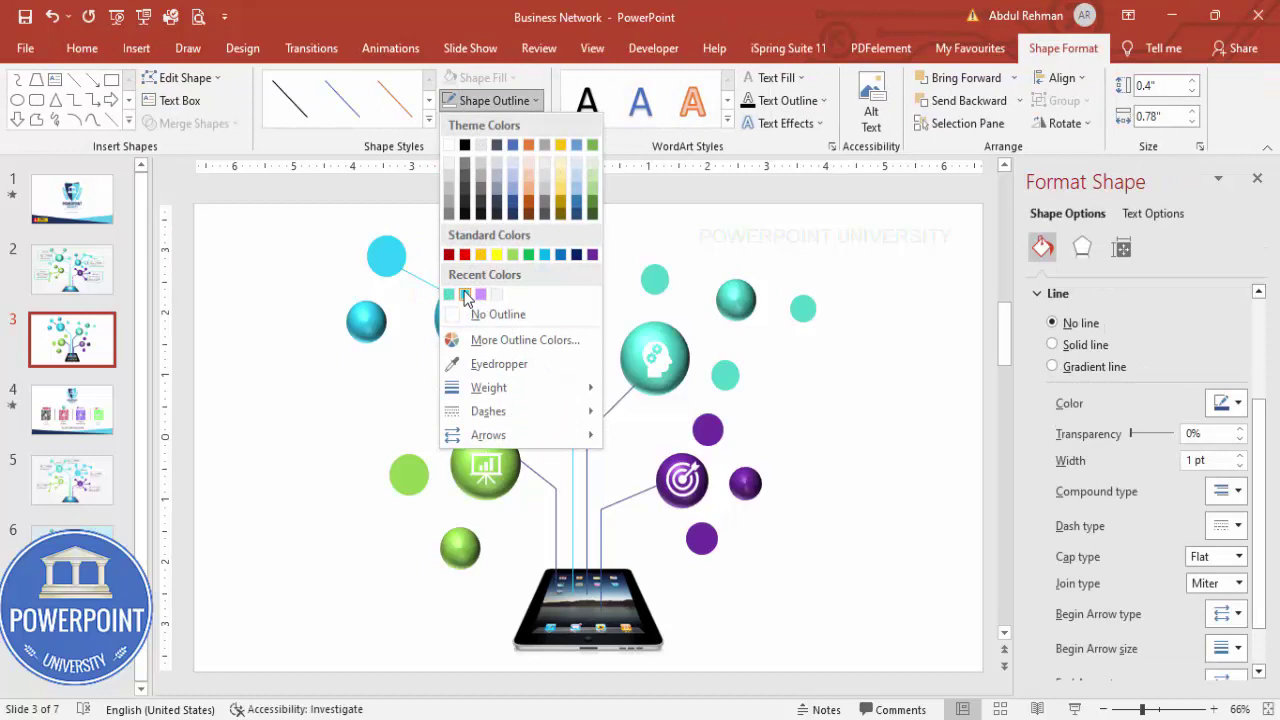
pyautogui.click(464, 294)
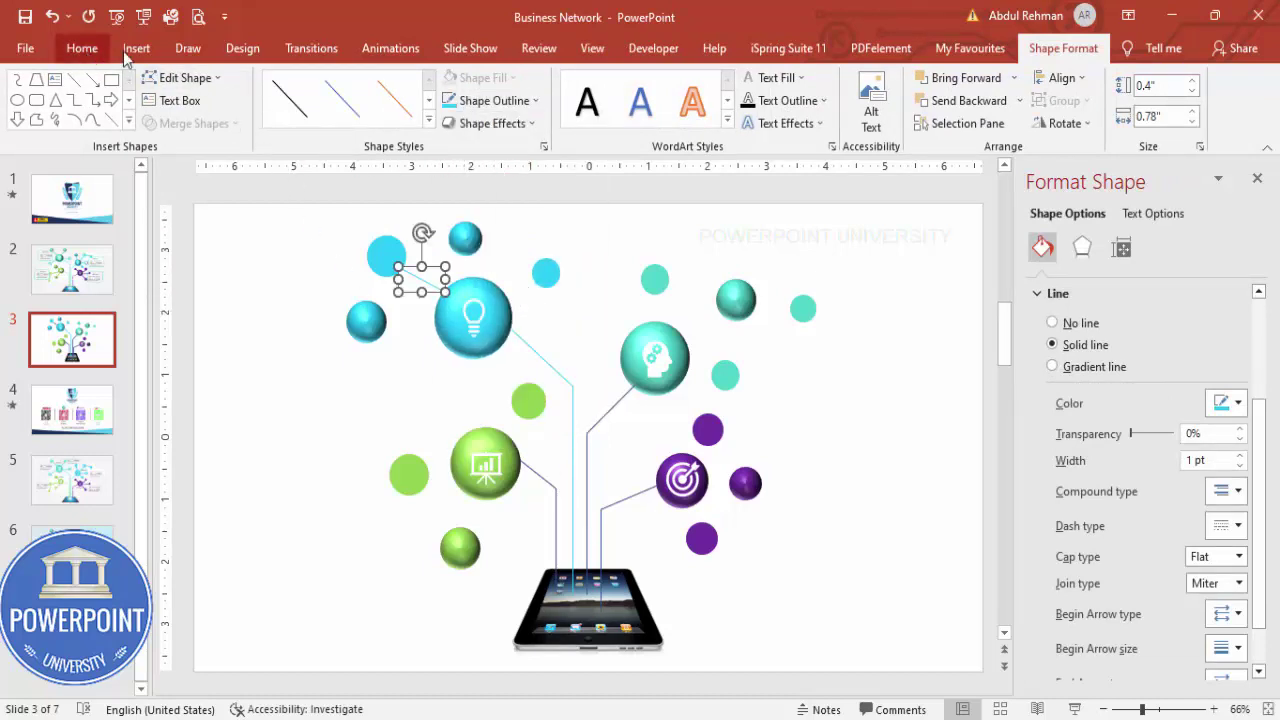
pyautogui.click(136, 48)
pyautogui.click(299, 110)
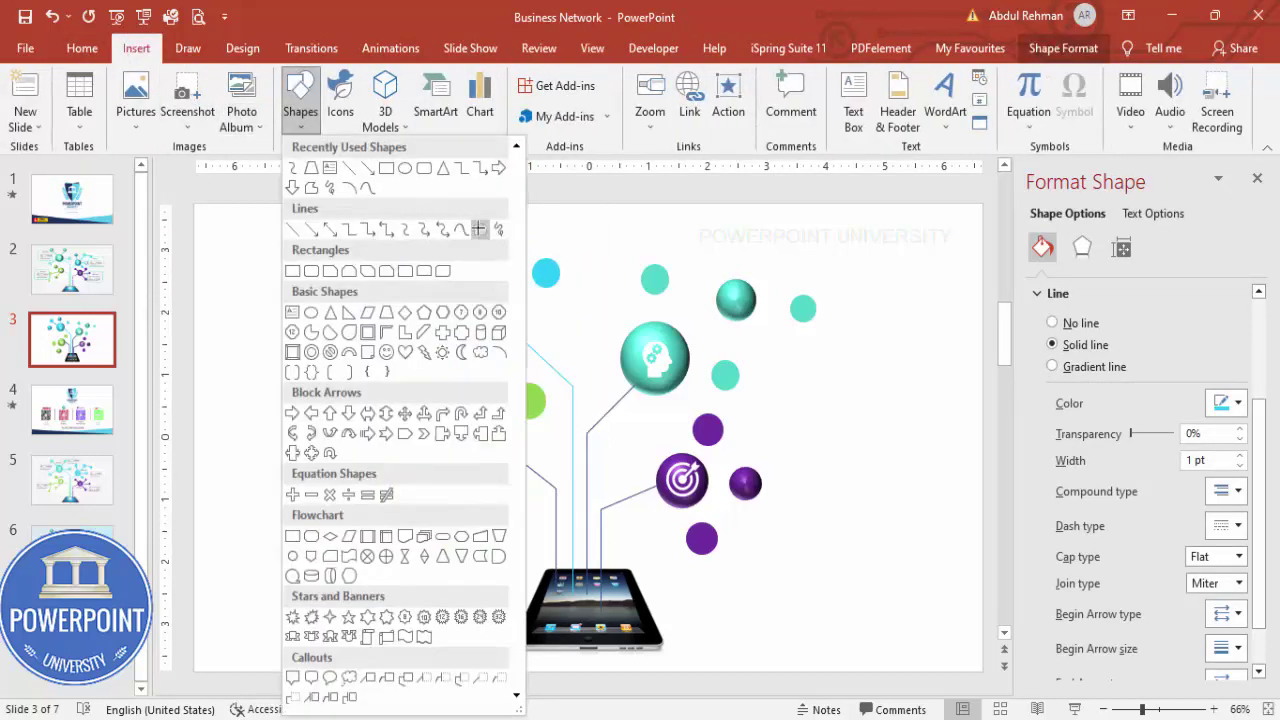
pyautogui.click(462, 228)
pyautogui.moveTo(384, 320); pyautogui.dragTo(438, 316)
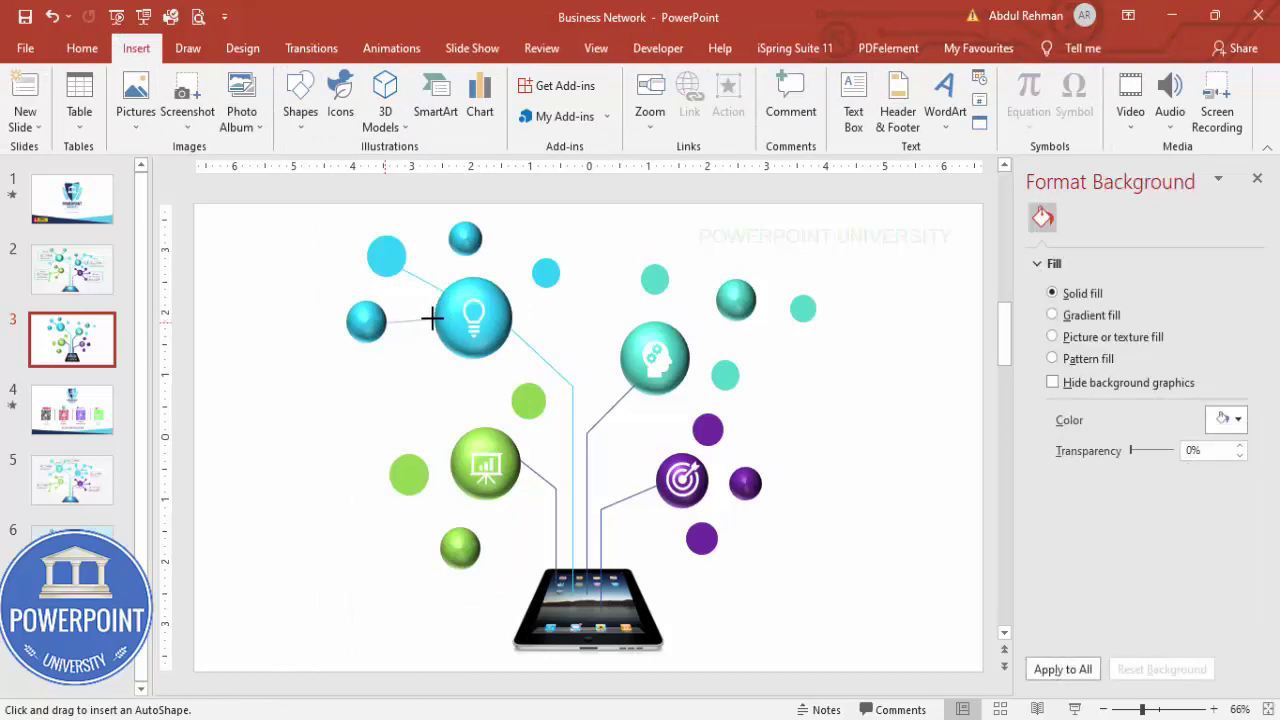
pyautogui.moveTo(434, 318); pyautogui.dragTo(437, 318)
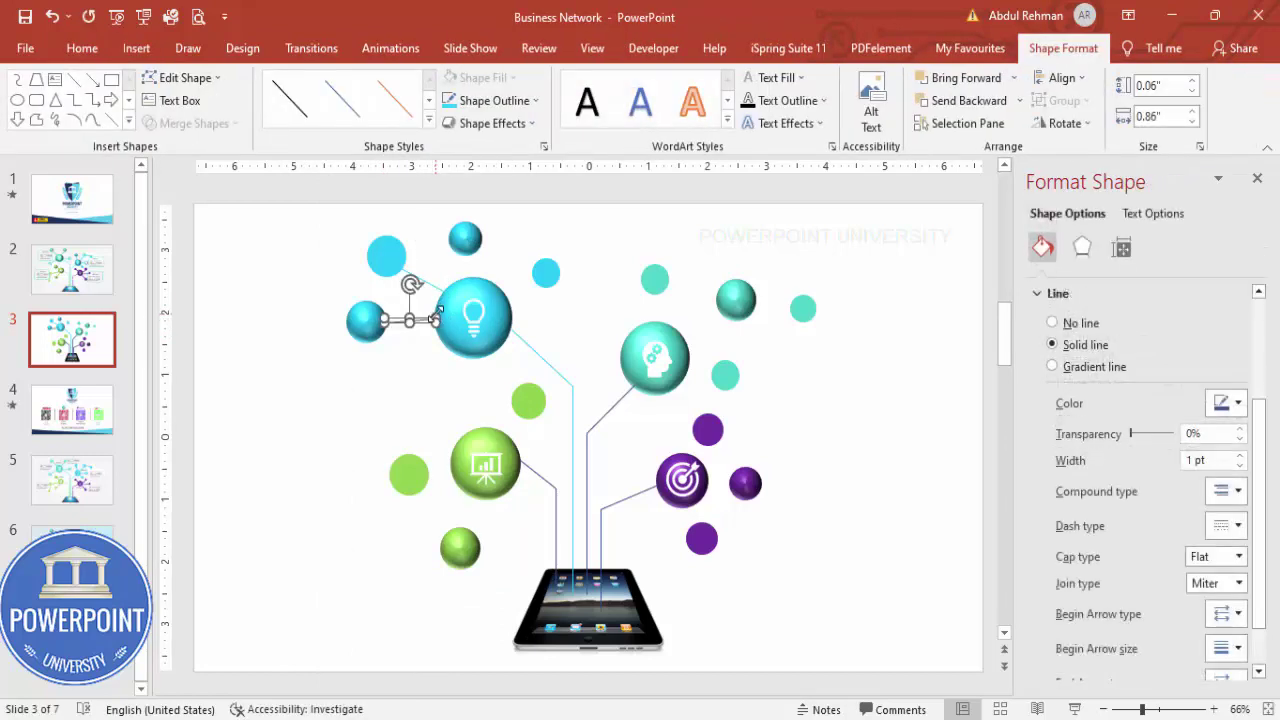
pyautogui.click(497, 270)
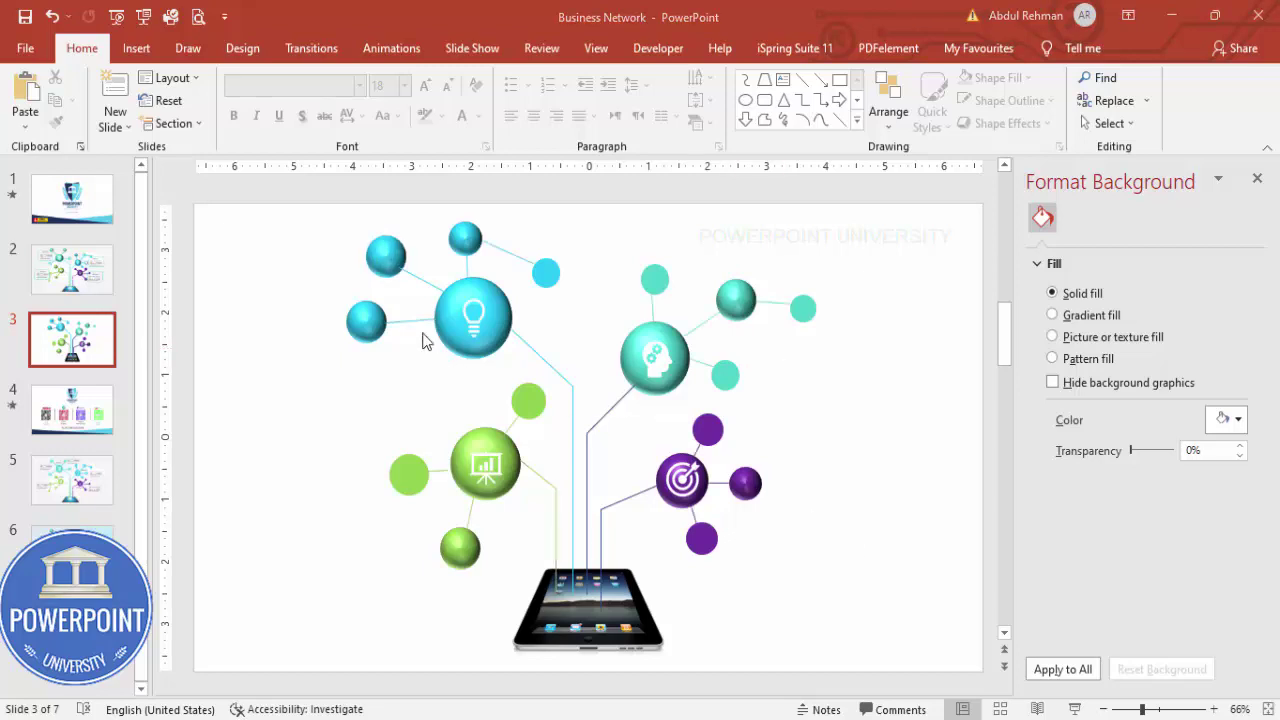
# Give the four connectors from the iPad to the spheres a 2 pt width and dashed style.
pyautogui.click(549, 513)
pyautogui.keyDown('shift'); pyautogui.click(570, 420); pyautogui.keyUp('shift')
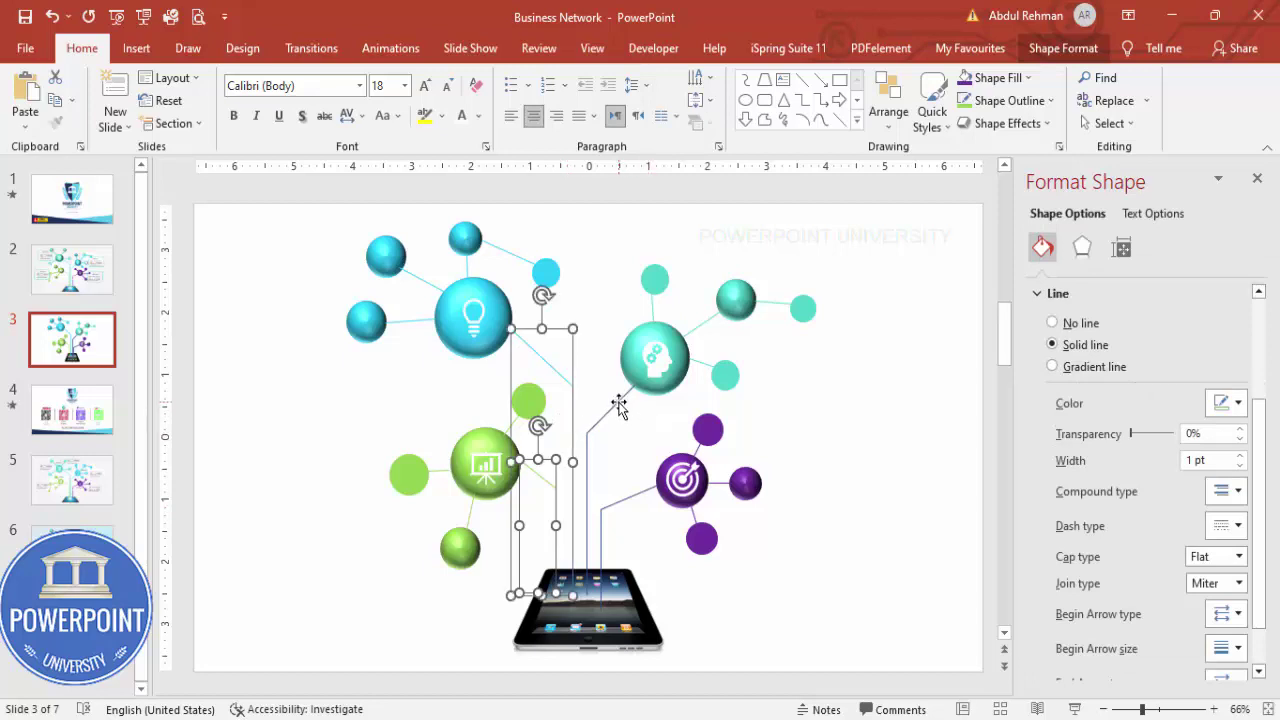
pyautogui.keyDown('shift'); pyautogui.click(619, 404); pyautogui.keyUp('shift')
pyautogui.keyDown('shift'); pyautogui.click(614, 502); pyautogui.keyUp('shift')
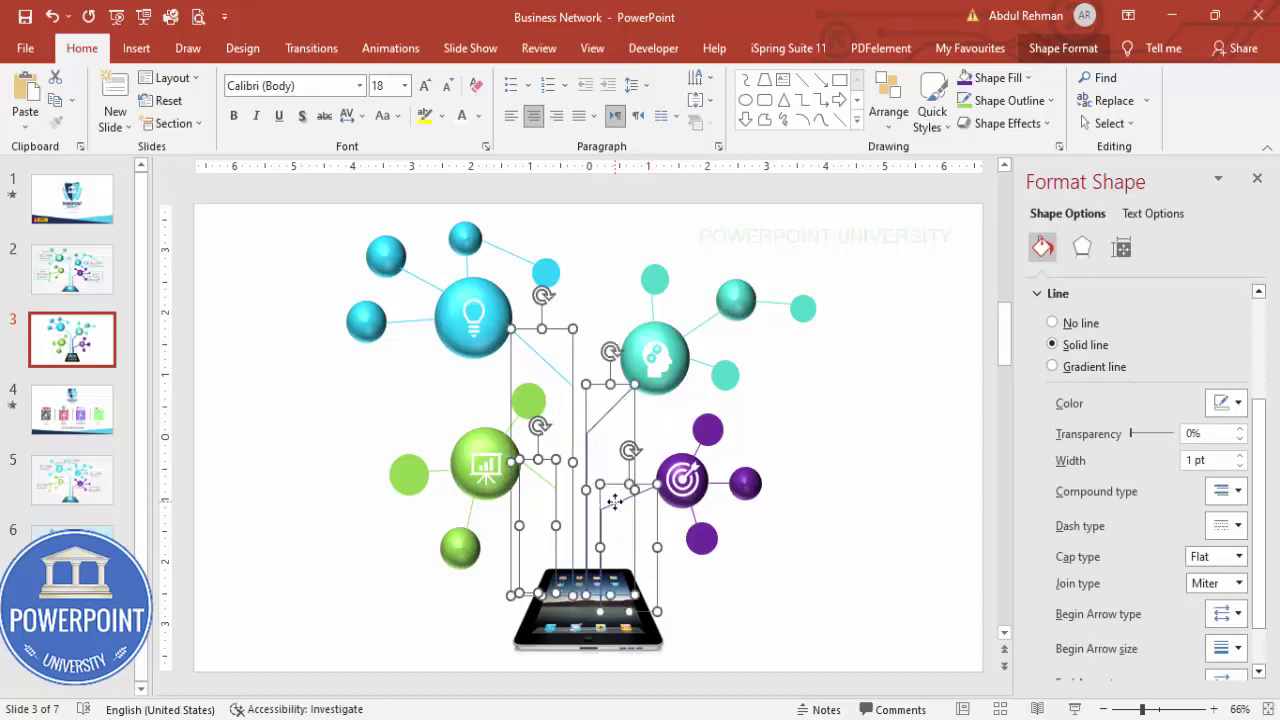
pyautogui.click(1240, 456)
pyautogui.click(1240, 456)
pyautogui.click(1240, 456)
pyautogui.click(1240, 456)
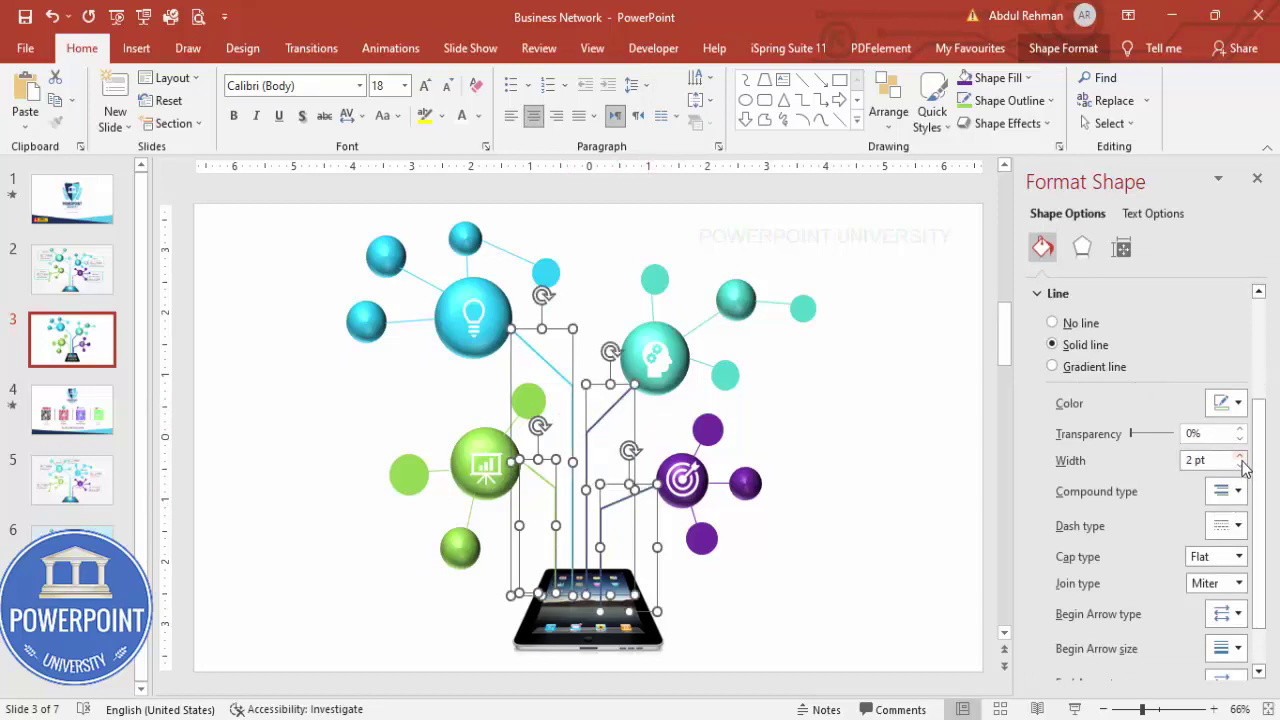
pyautogui.click(1236, 525)
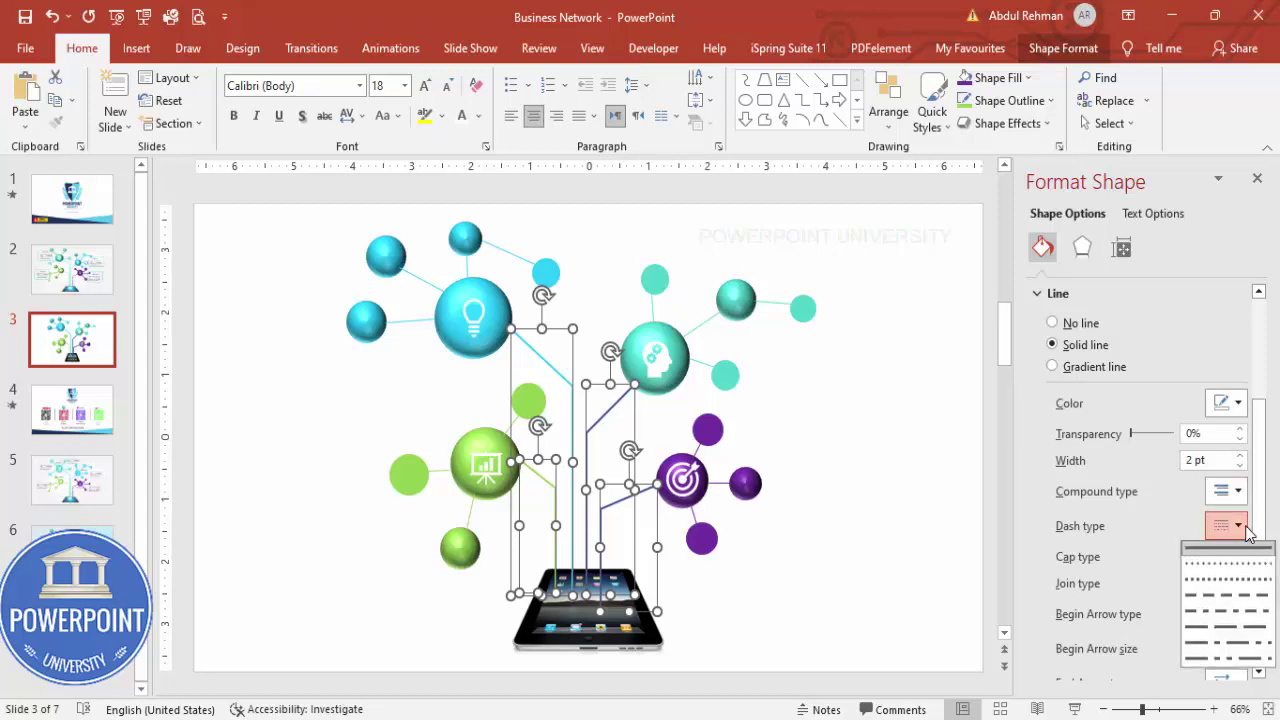
pyautogui.click(1232, 609)
pyautogui.click(877, 489)
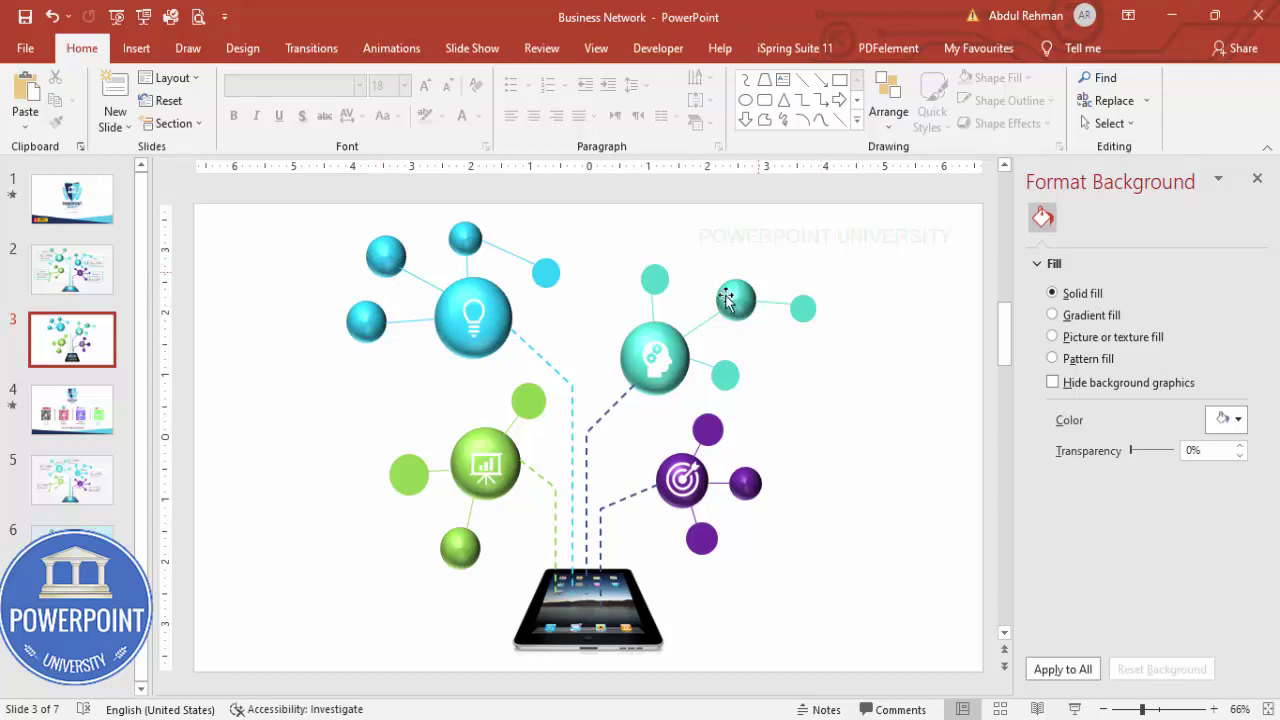
pyautogui.click(134, 50)
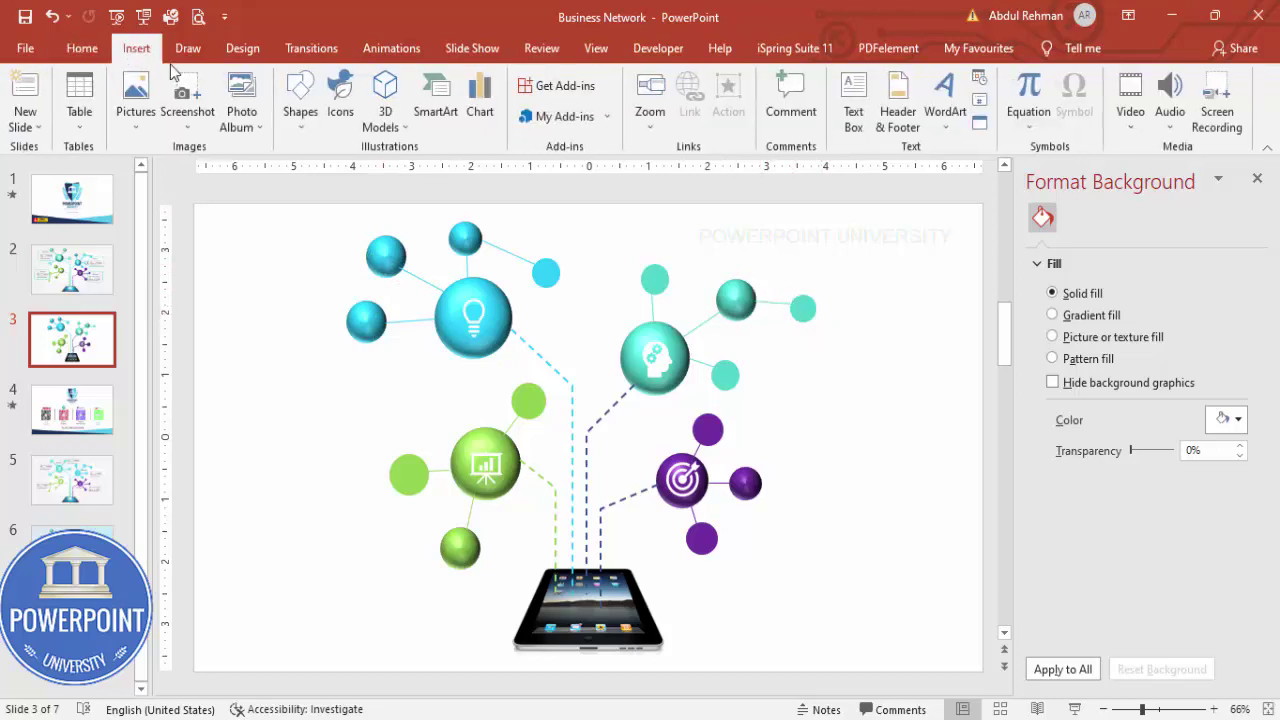
# Create a text box filled with =lorem(1) placeholder text, trimmed after the sentence before 'Fusce'.
pyautogui.click(853, 105)
pyautogui.moveTo(816, 357); pyautogui.dragTo(888, 384)
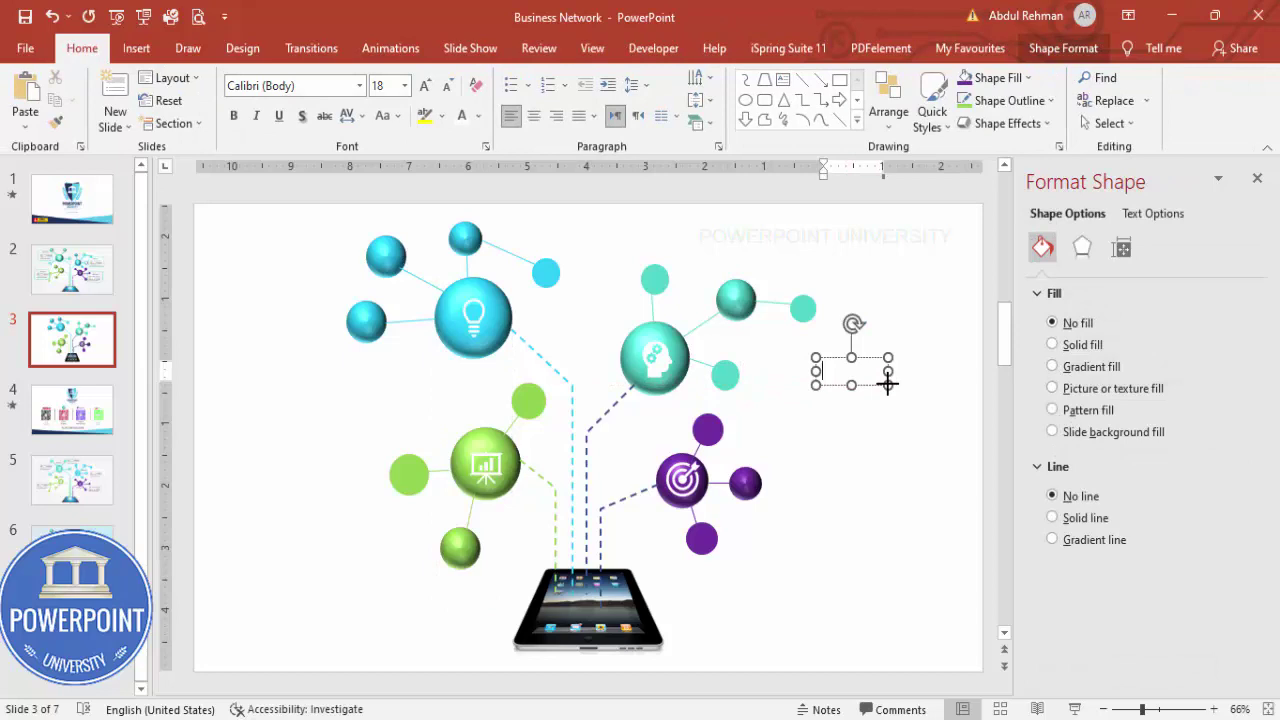
pyautogui.write('=lorem(1)')
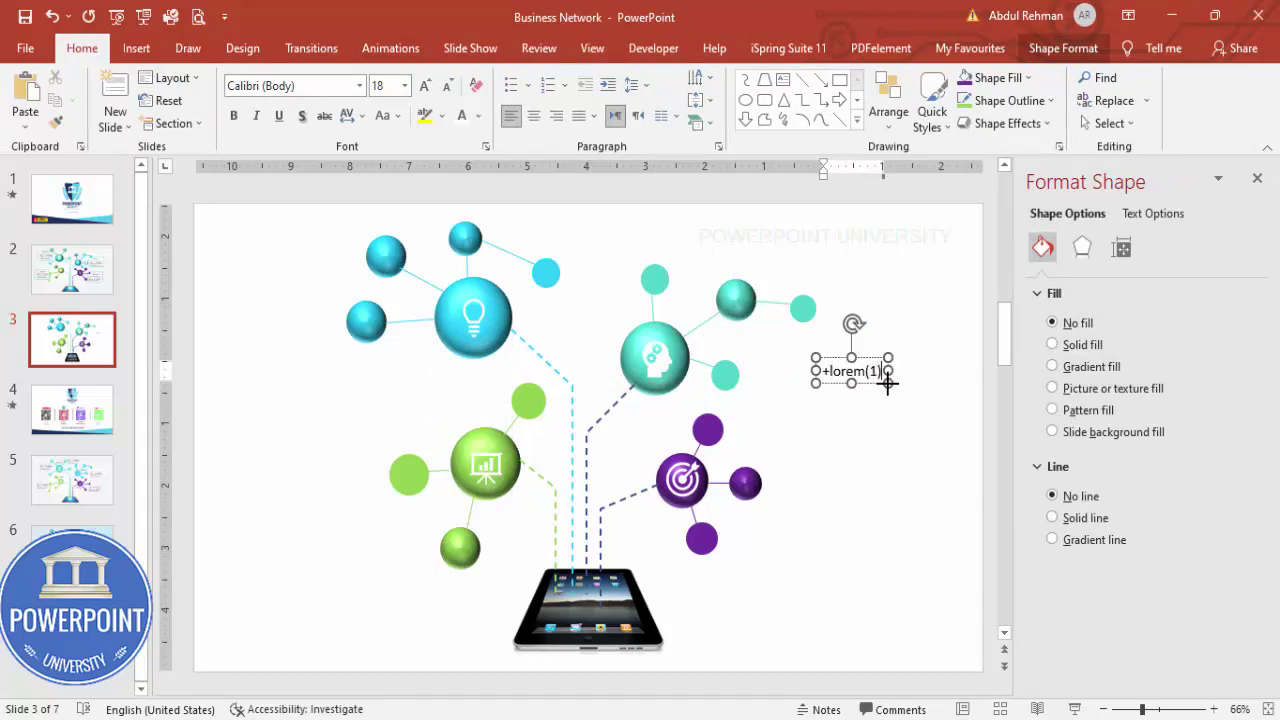
pyautogui.press('Return')
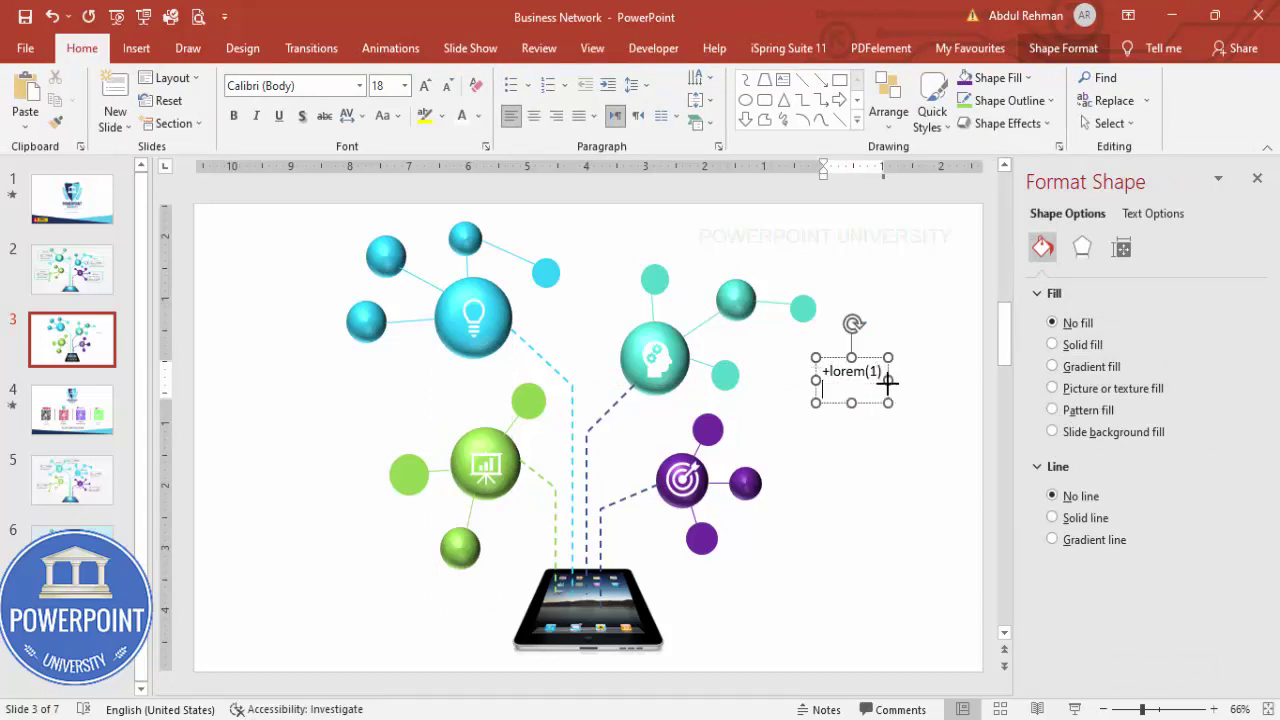
pyautogui.press('BackSpace')
pyautogui.press('BackSpace')
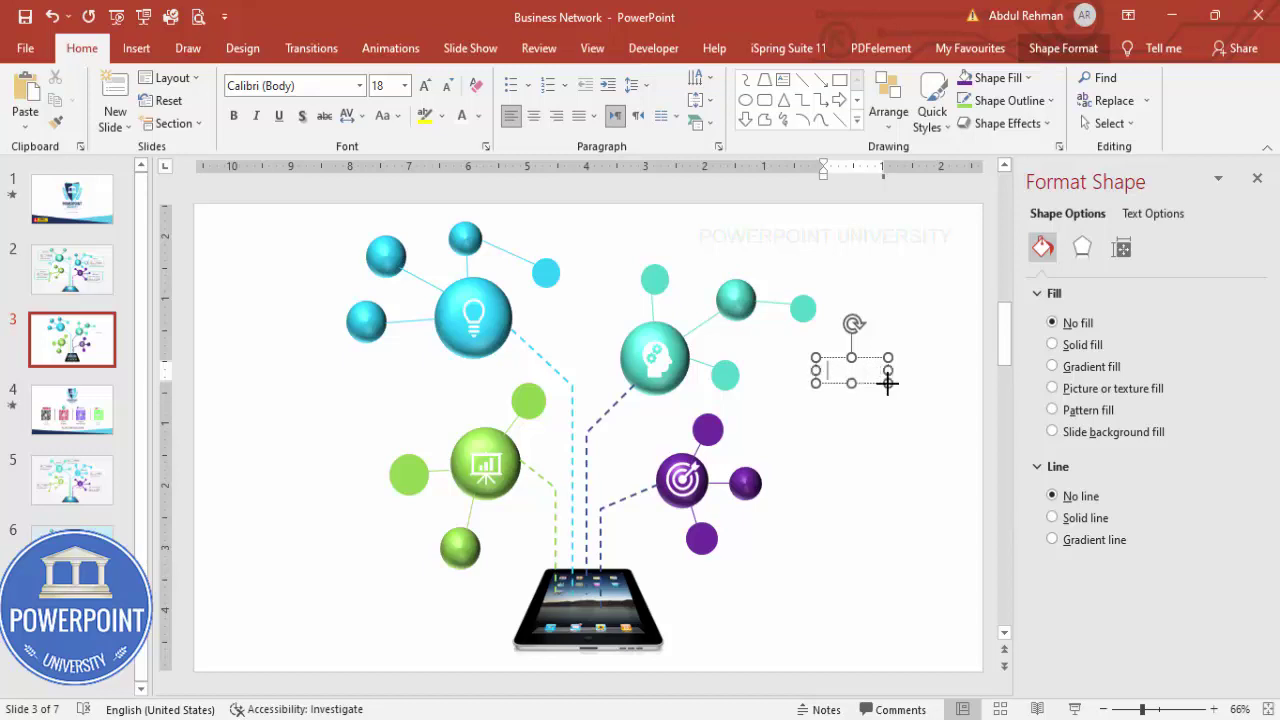
pyautogui.write('(1')
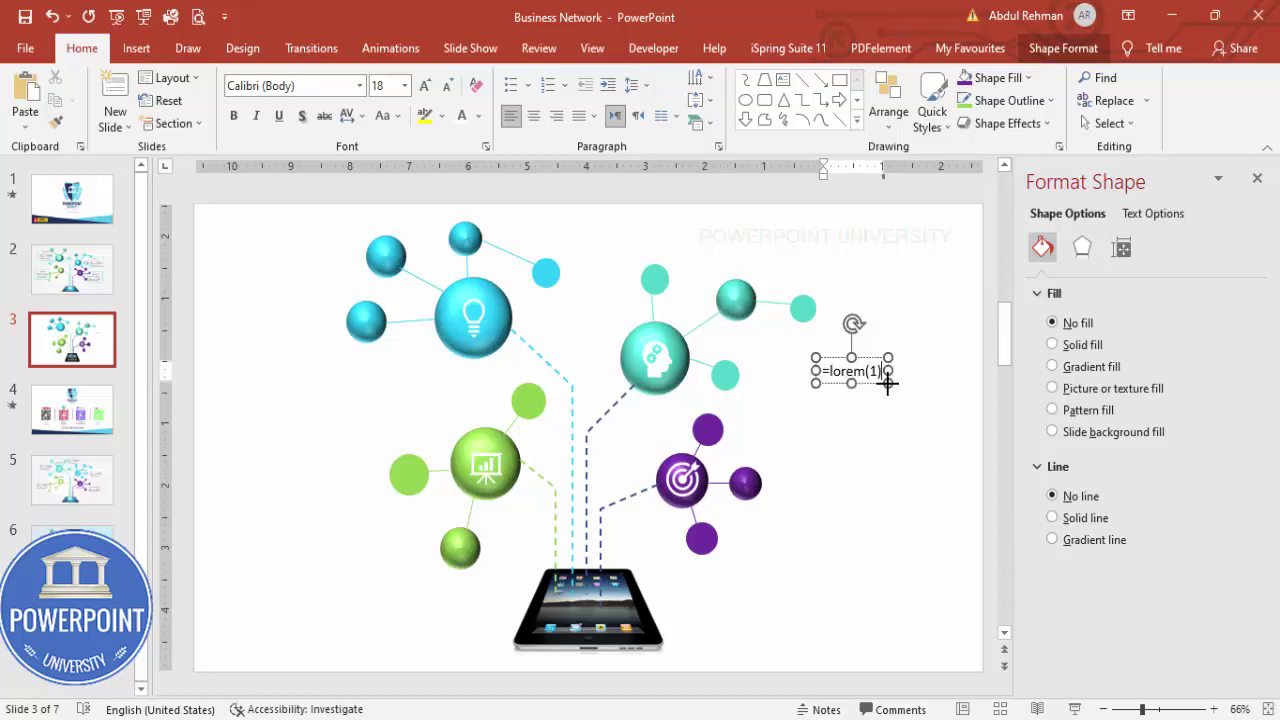
pyautogui.press('Return')
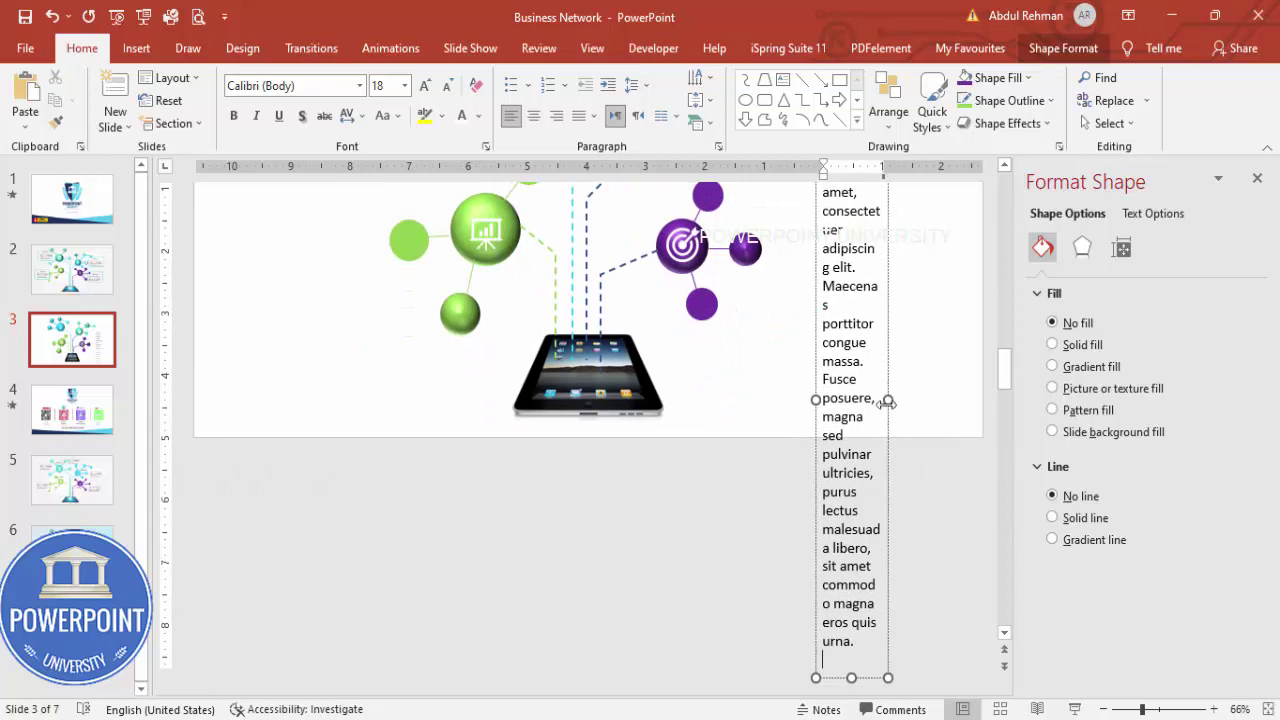
pyautogui.moveTo(888, 401); pyautogui.dragTo(965, 392)
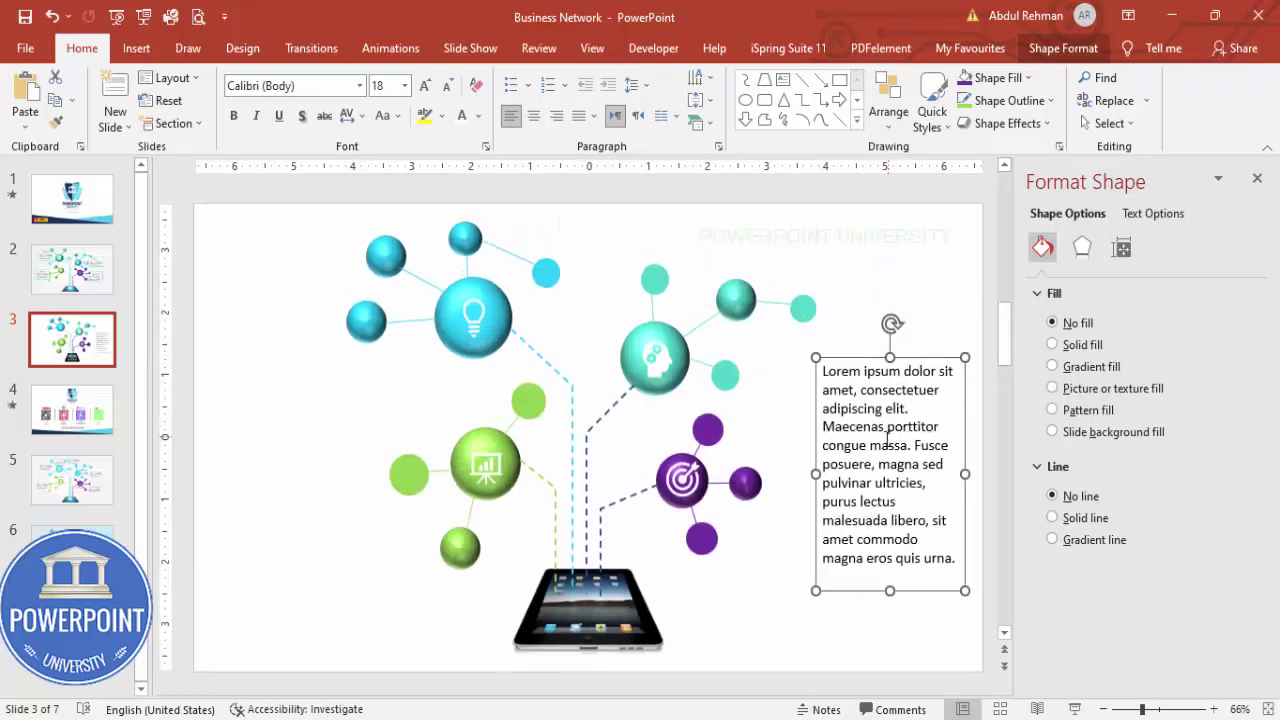
pyautogui.moveTo(915, 444); pyautogui.dragTo(958, 560)
pyautogui.press('BackSpace')
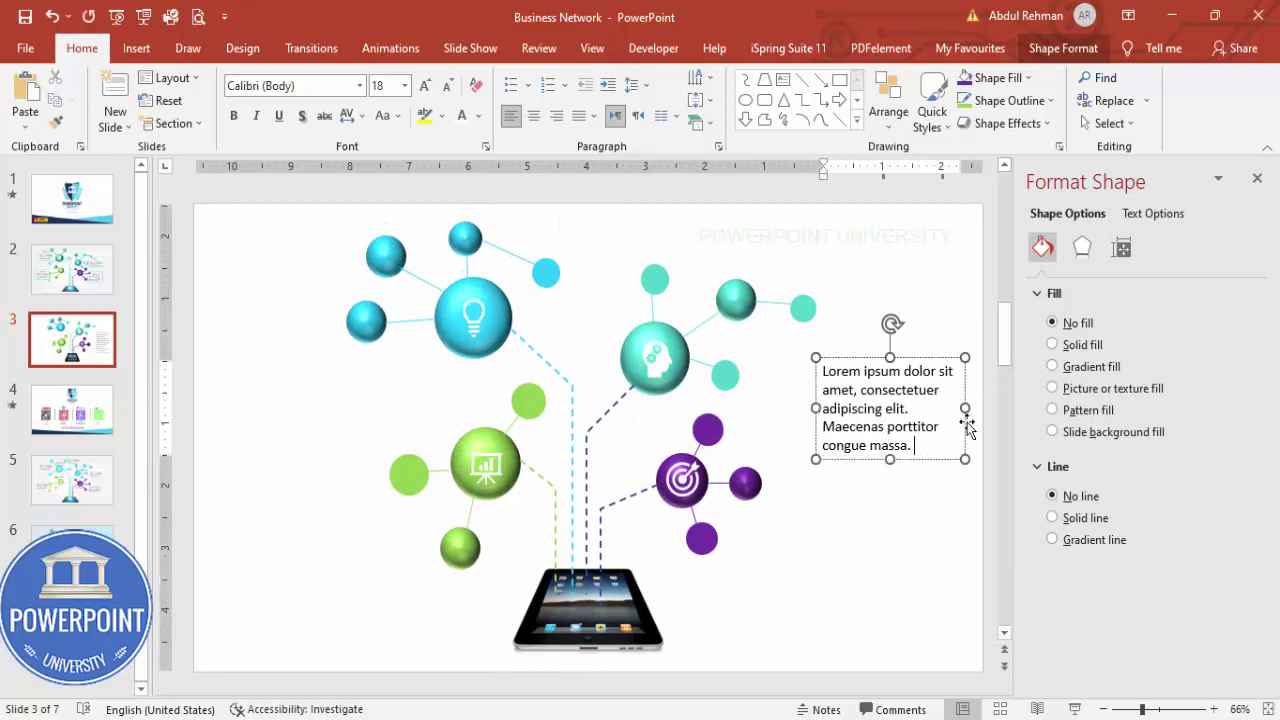
pyautogui.press('Escape')
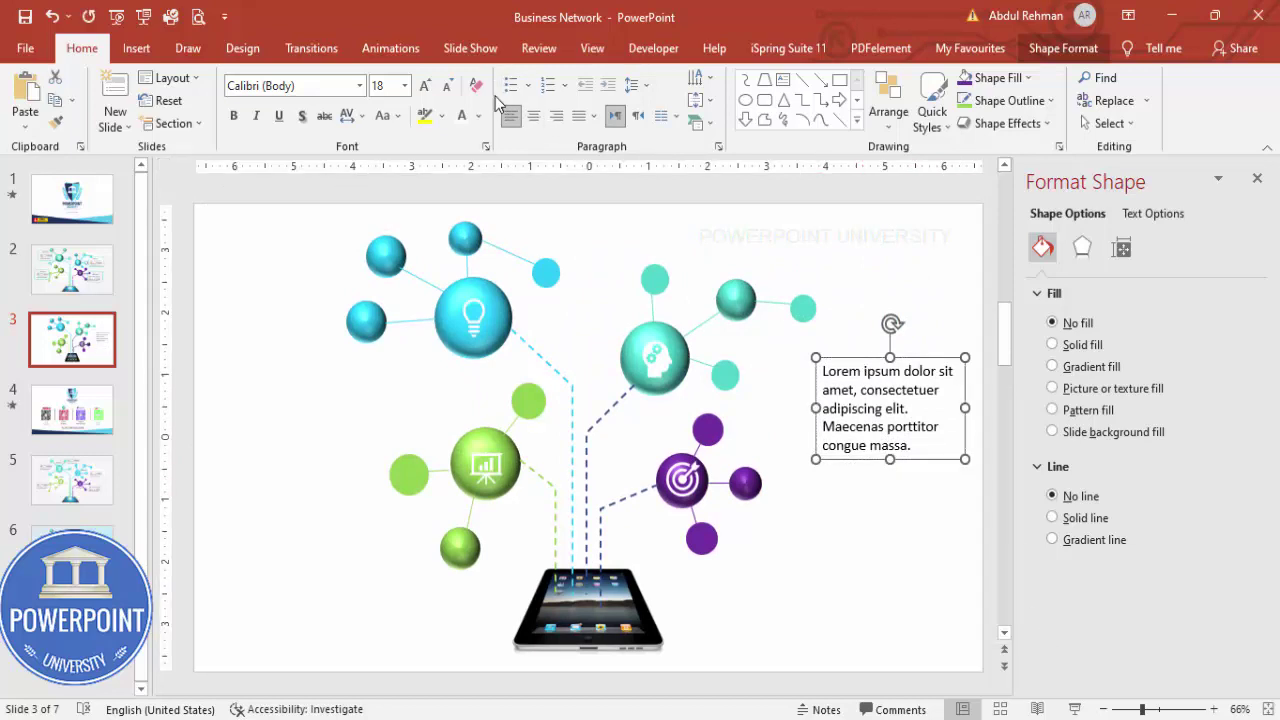
# Shrink the lorem text to 14 pt and position and duplicate the block beside the spheres.
pyautogui.click(449, 88)
pyautogui.click(449, 88)
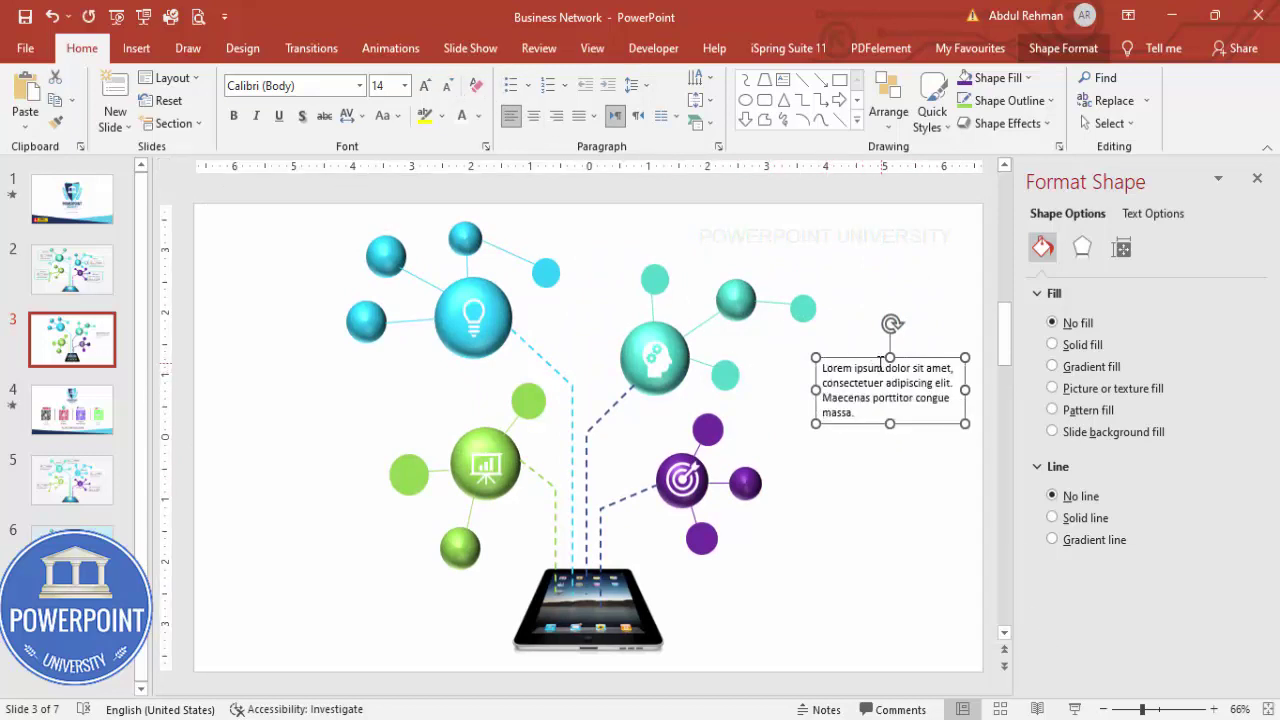
pyautogui.moveTo(861, 362); pyautogui.dragTo(813, 366)
pyautogui.moveTo(905, 368); pyautogui.dragTo(677, 229)
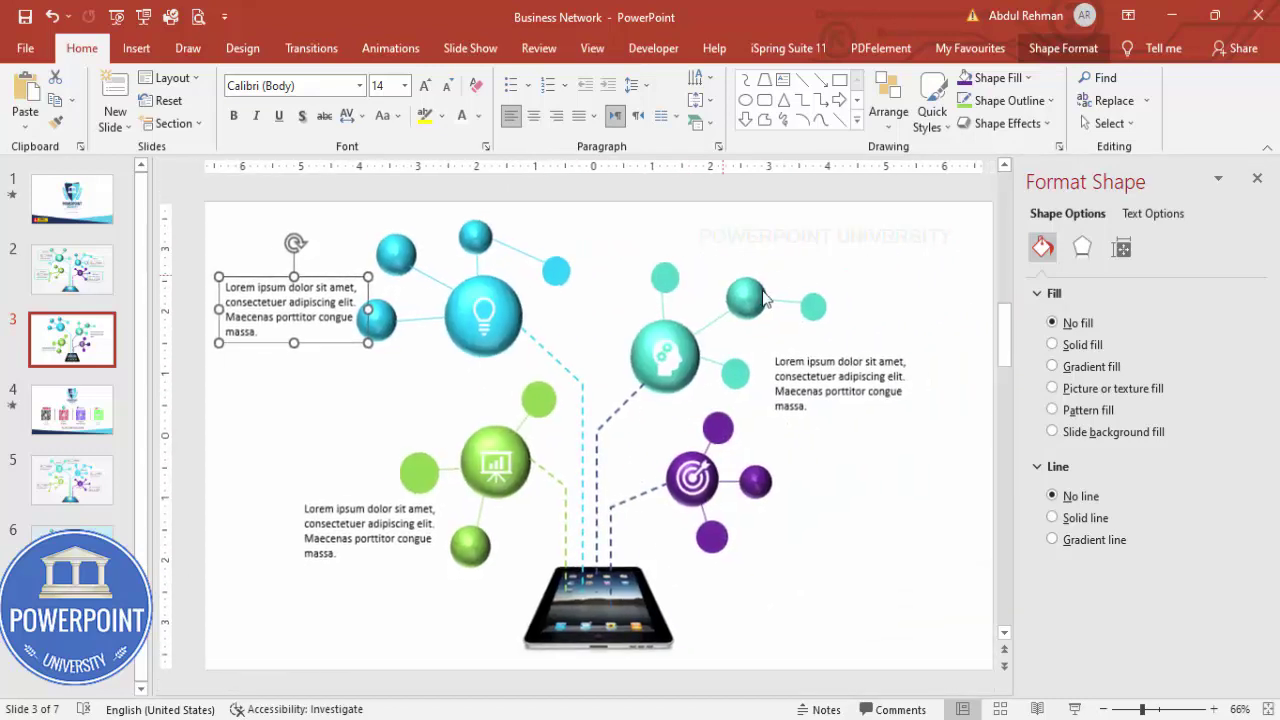
pyautogui.click(835, 373)
pyautogui.moveTo(865, 357); pyautogui.dragTo(849, 551)
pyautogui.hotkey('ctrl', 'd')
pyautogui.click(873, 507)
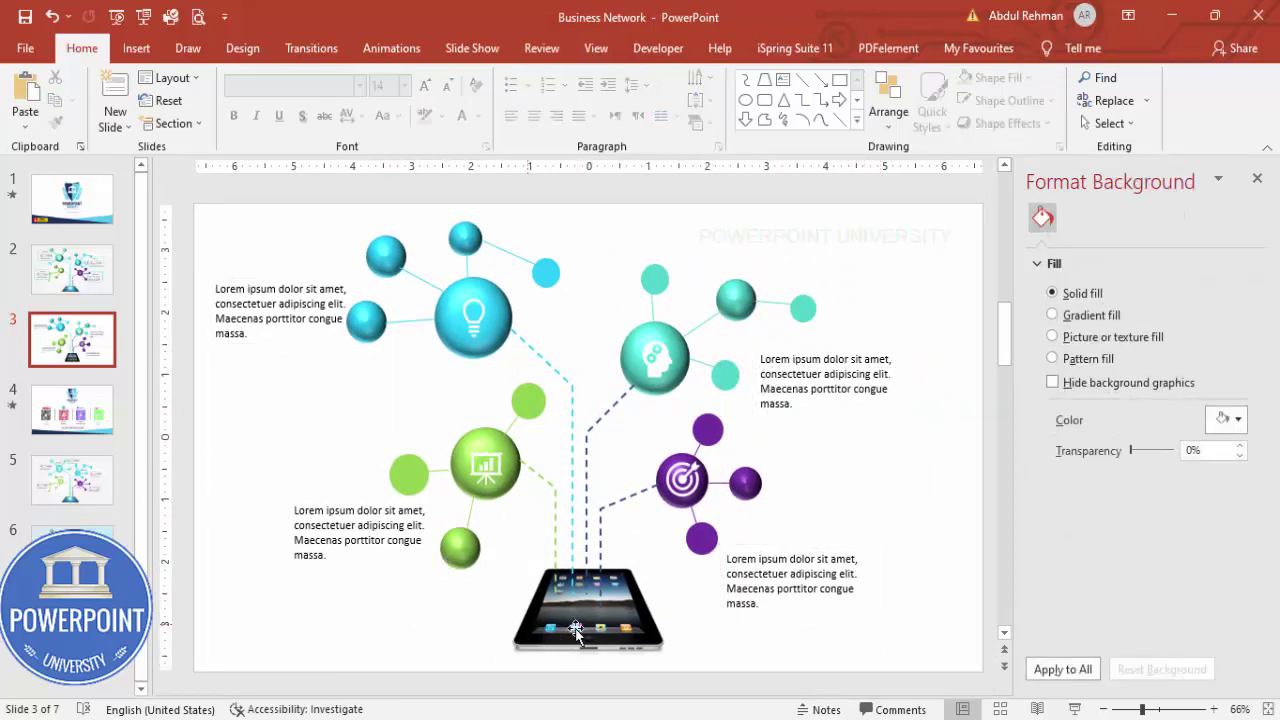
# Draw a freeform shape over the tablet screen and remove its outline.
pyautogui.click(136, 48)
pyautogui.click(300, 110)
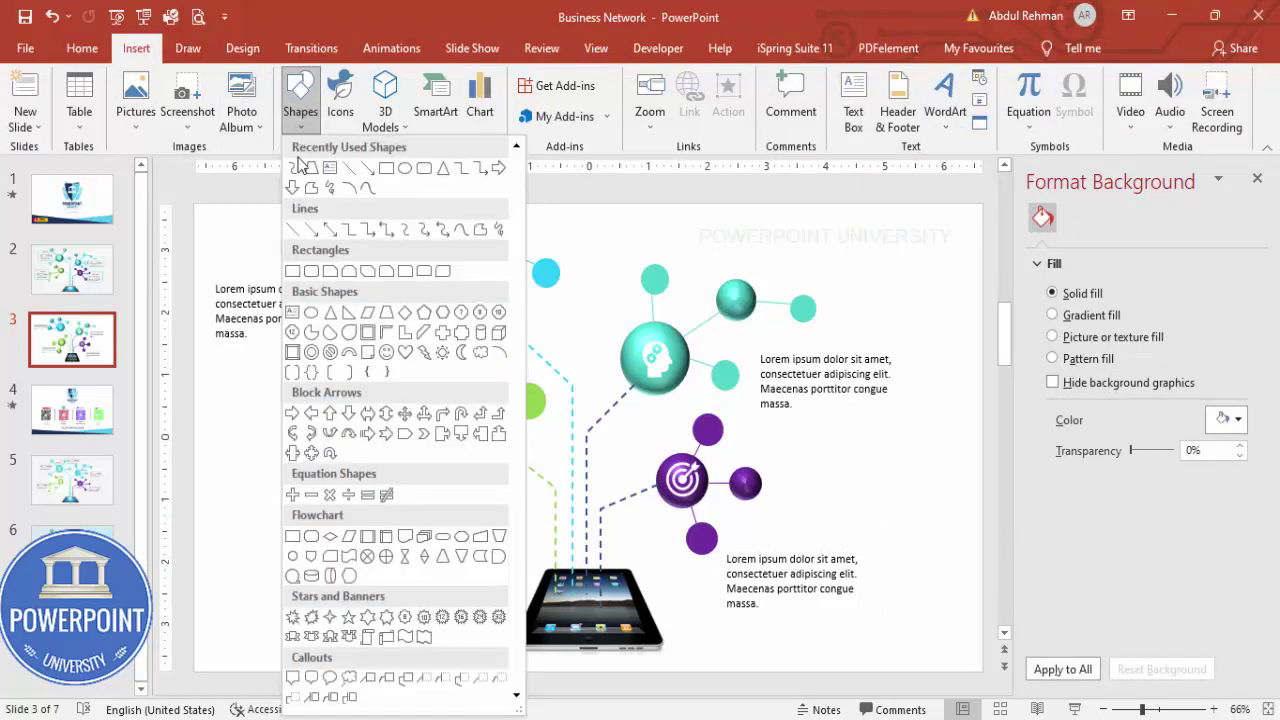
pyautogui.click(480, 231)
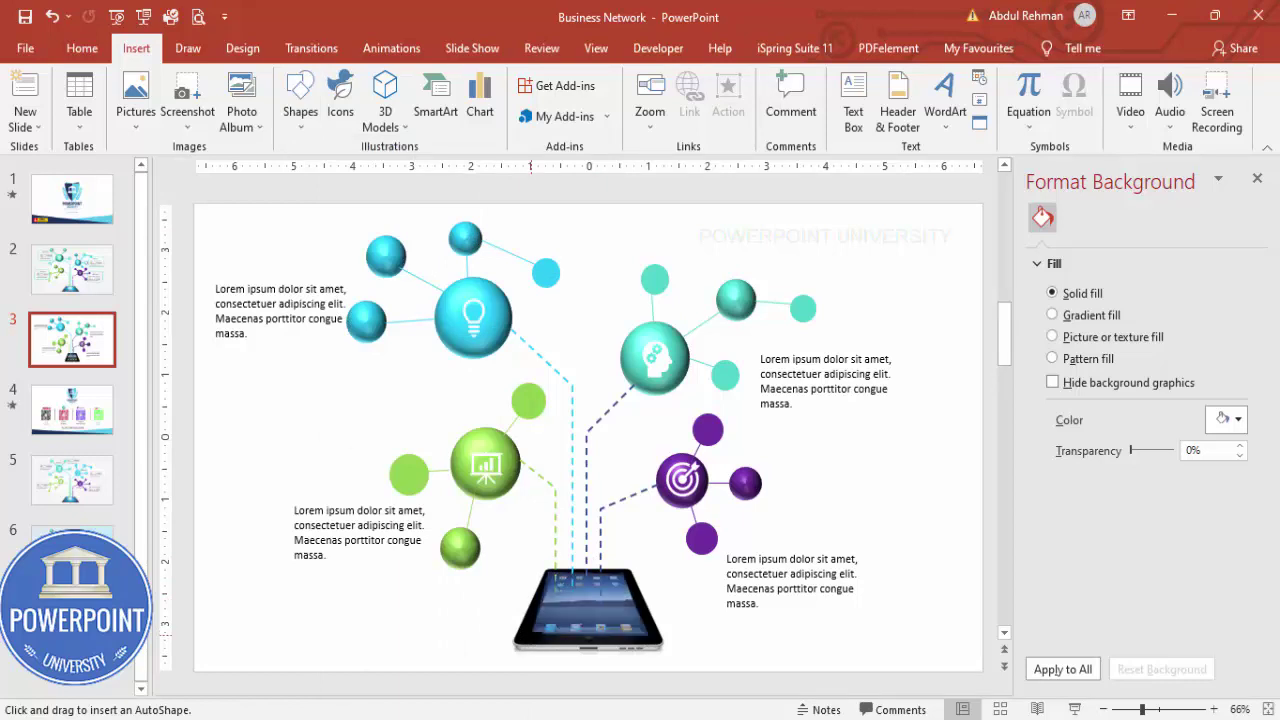
pyautogui.click(531, 571)
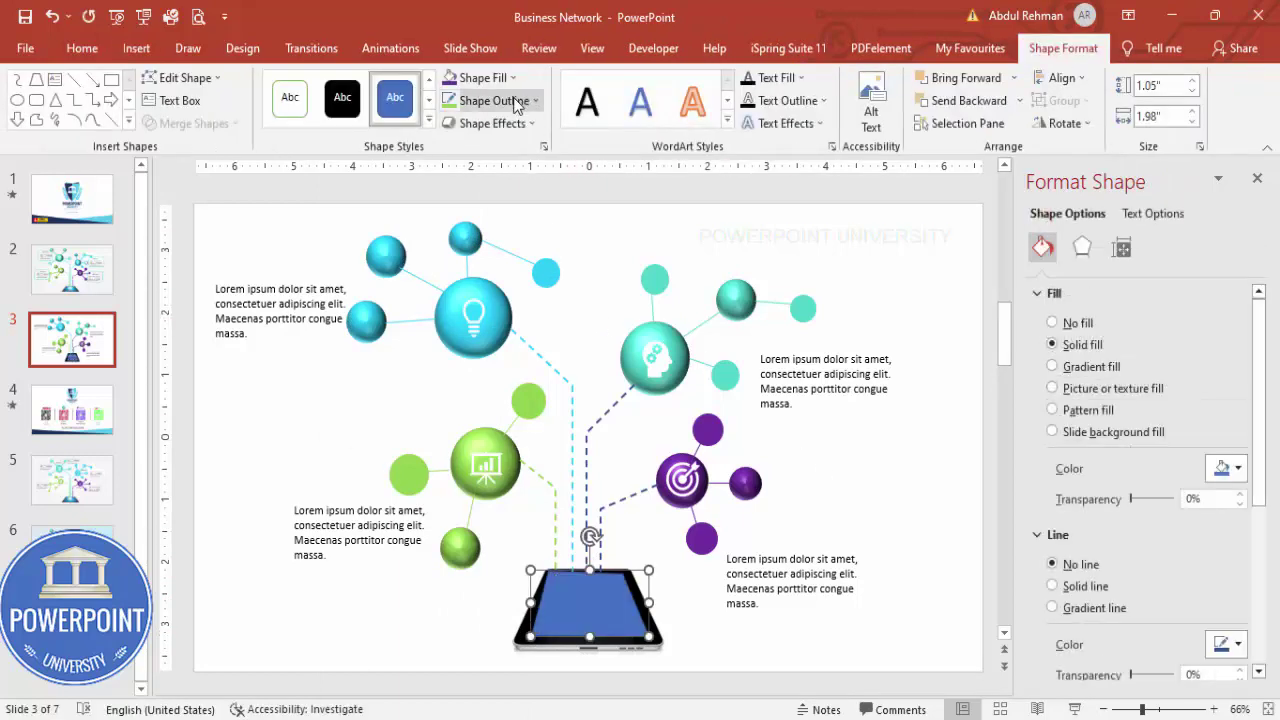
pyautogui.click(520, 101)
pyautogui.click(472, 314)
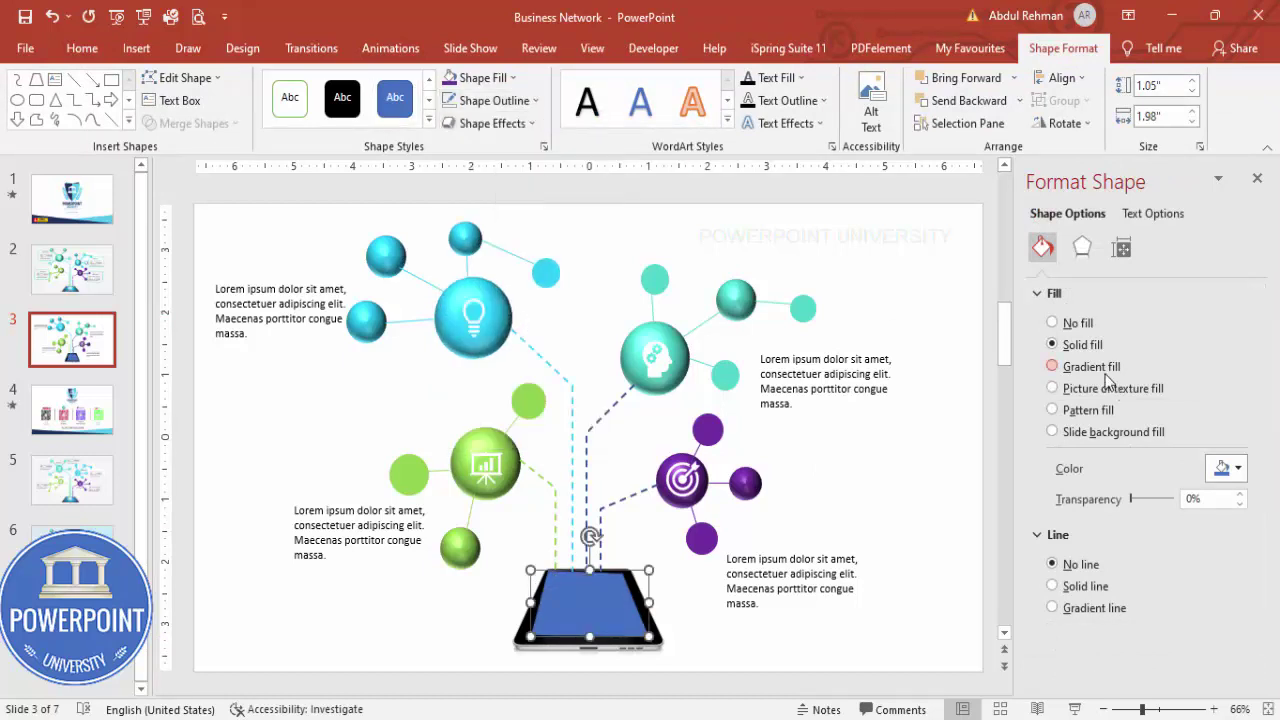
# Fill the screen shape with a radial gradient, one stop at 40% and an opaque end stop.
pyautogui.click(1052, 366)
pyautogui.moveTo(1150, 612); pyautogui.dragTo(1078, 615)
pyautogui.scroll(-2, 1125, 625)
pyautogui.click(1157, 538)
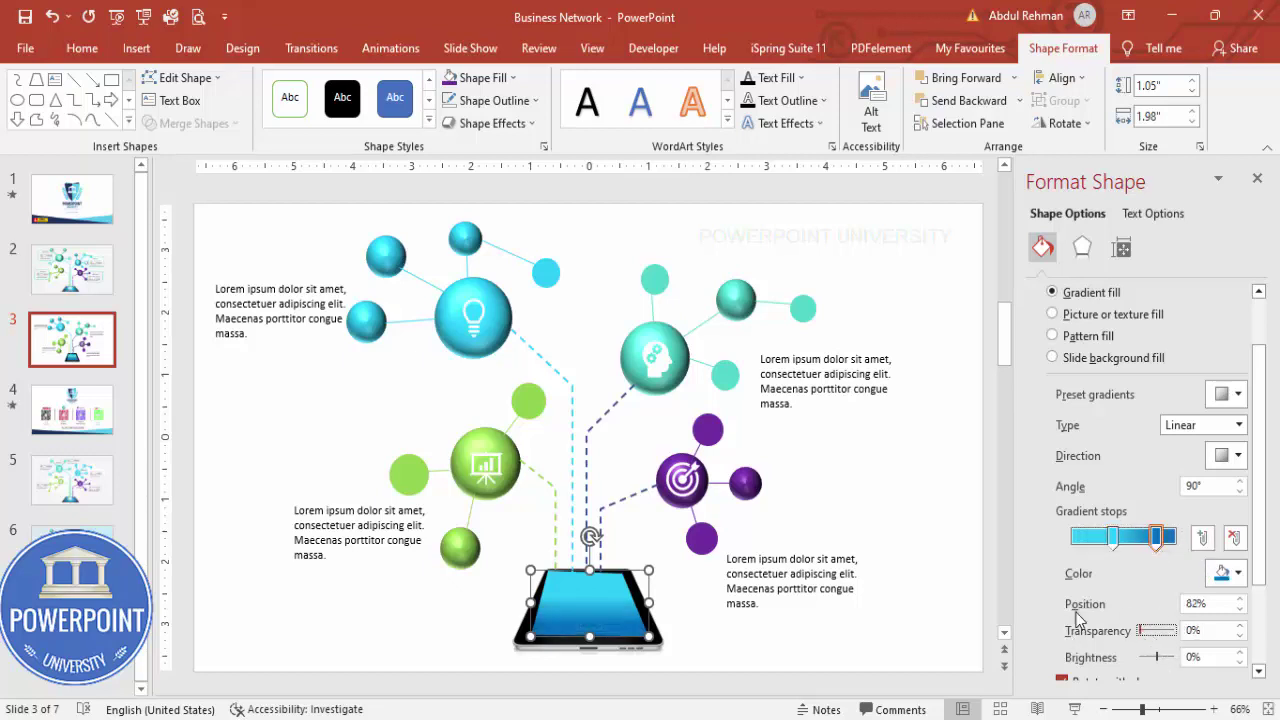
pyautogui.click(1226, 455)
pyautogui.click(1207, 425)
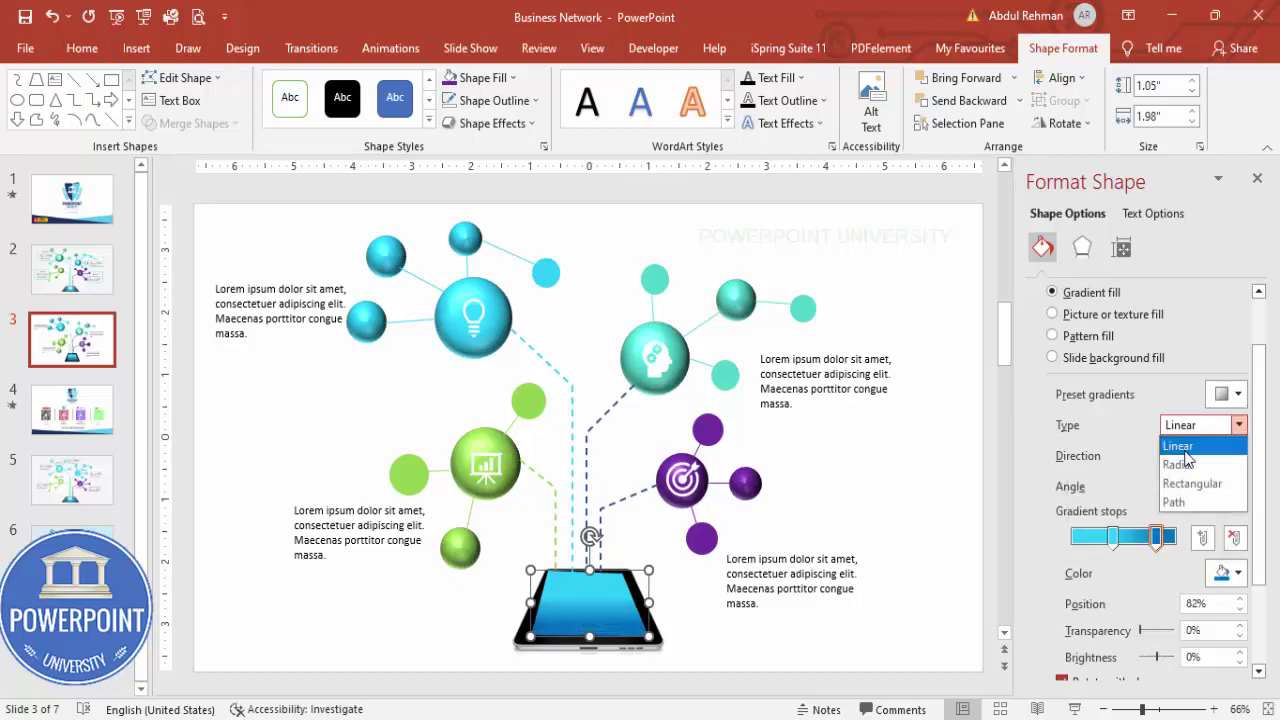
pyautogui.click(1180, 458)
pyautogui.click(1226, 455)
pyautogui.click(1188, 495)
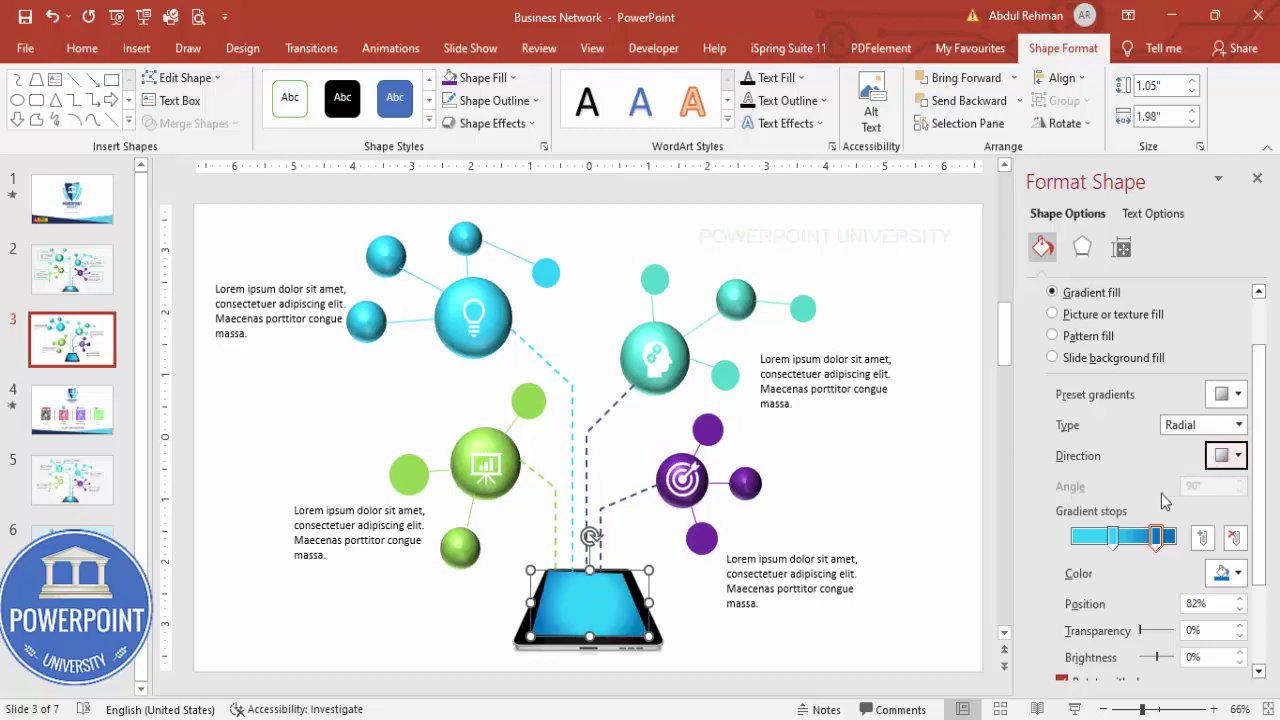
pyautogui.click(640, 540)
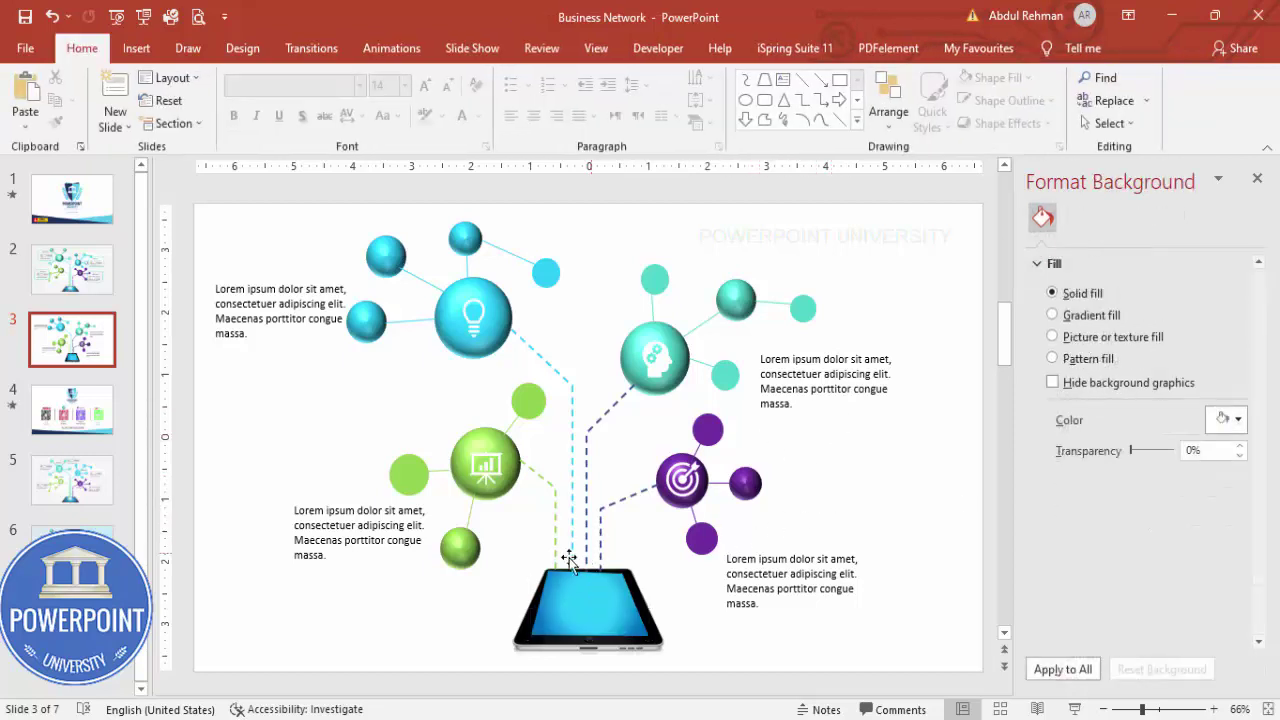
# Bring the four dashed connectors (green, cyan, navy, purple) in front of the screen shape.
pyautogui.click(556, 543)
pyautogui.keyDown('shift'); pyautogui.click(573, 490); pyautogui.keyUp('shift')
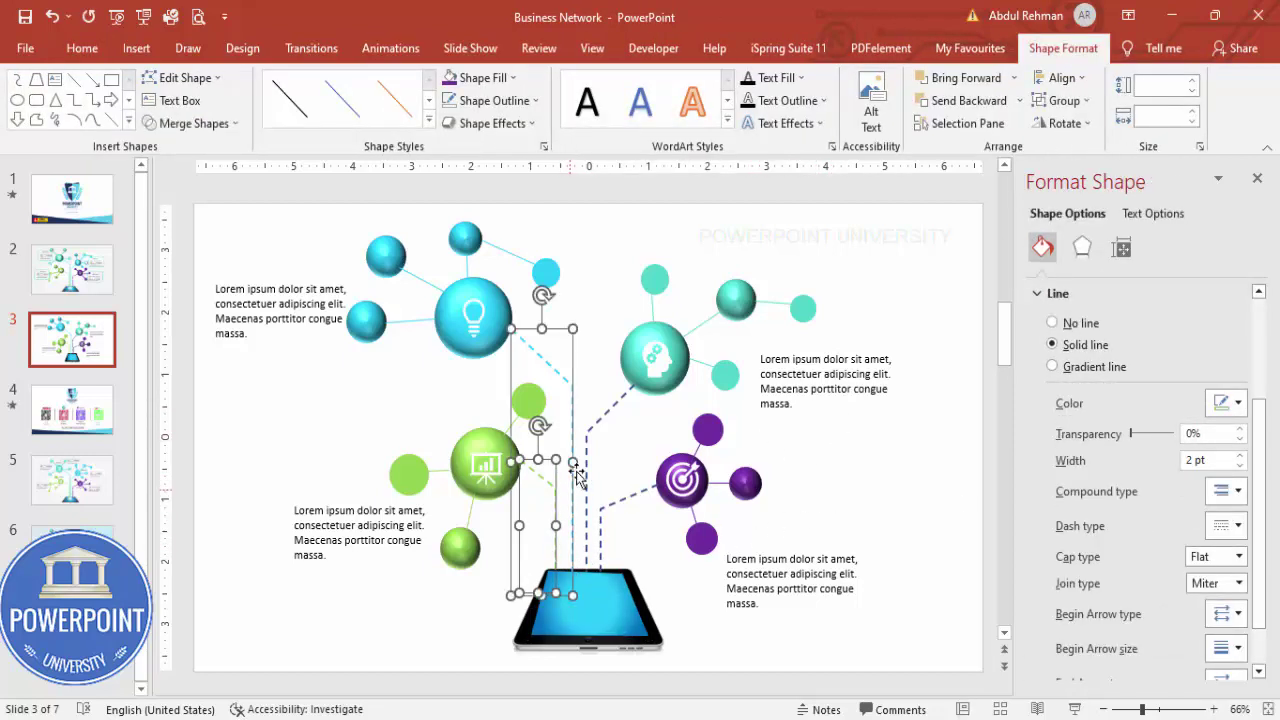
pyautogui.keyDown('shift'); pyautogui.click(587, 448); pyautogui.keyUp('shift')
pyautogui.keyDown('shift'); pyautogui.click(615, 500); pyautogui.keyUp('shift')
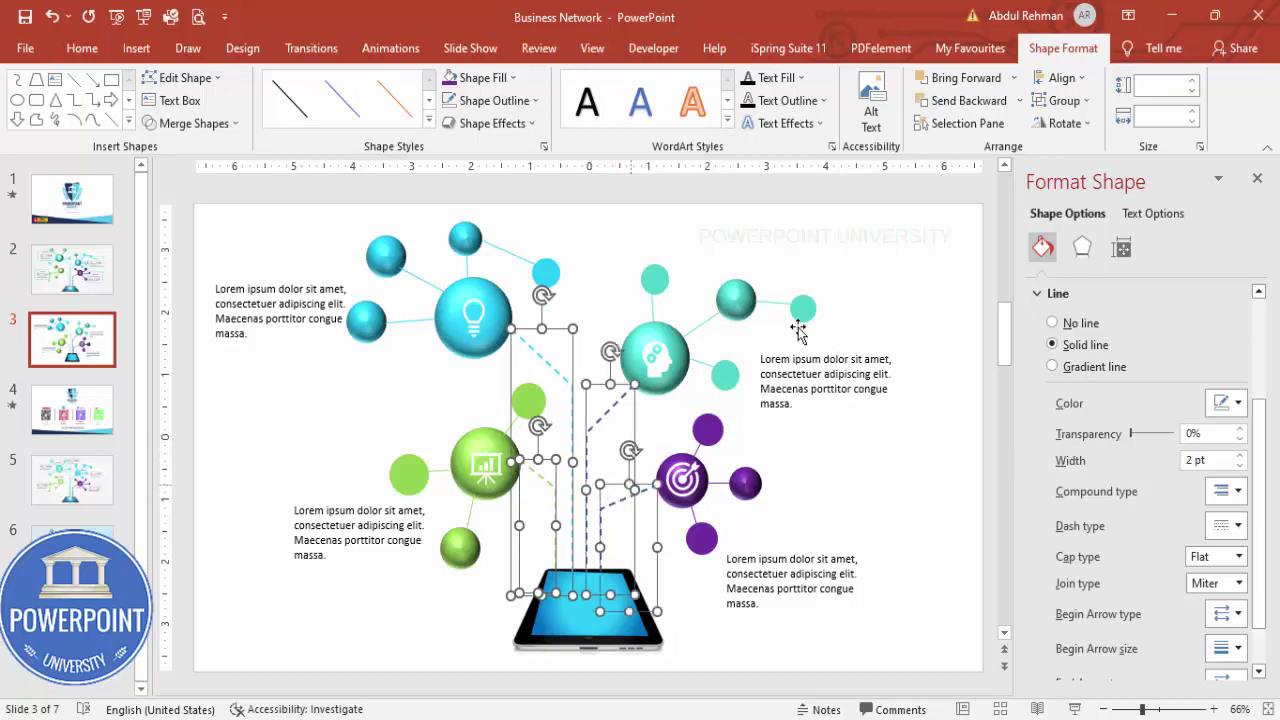
pyautogui.click(1013, 78)
pyautogui.click(998, 128)
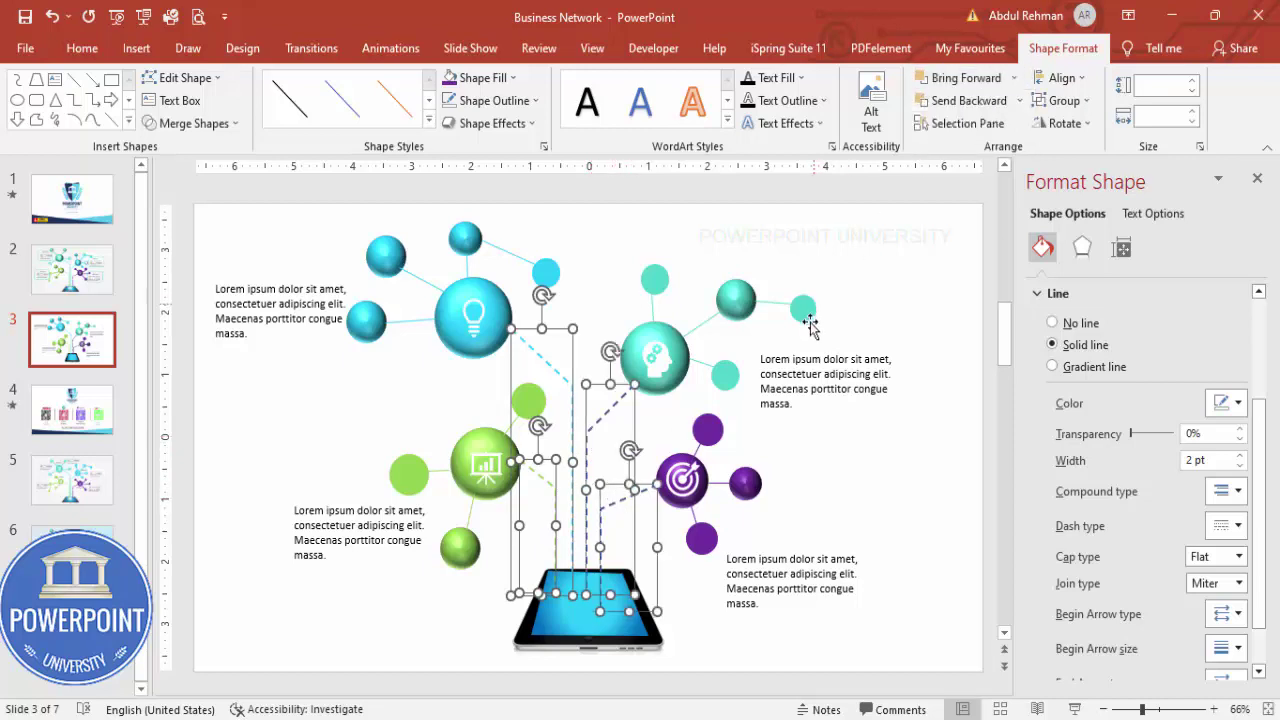
pyautogui.click(850, 477)
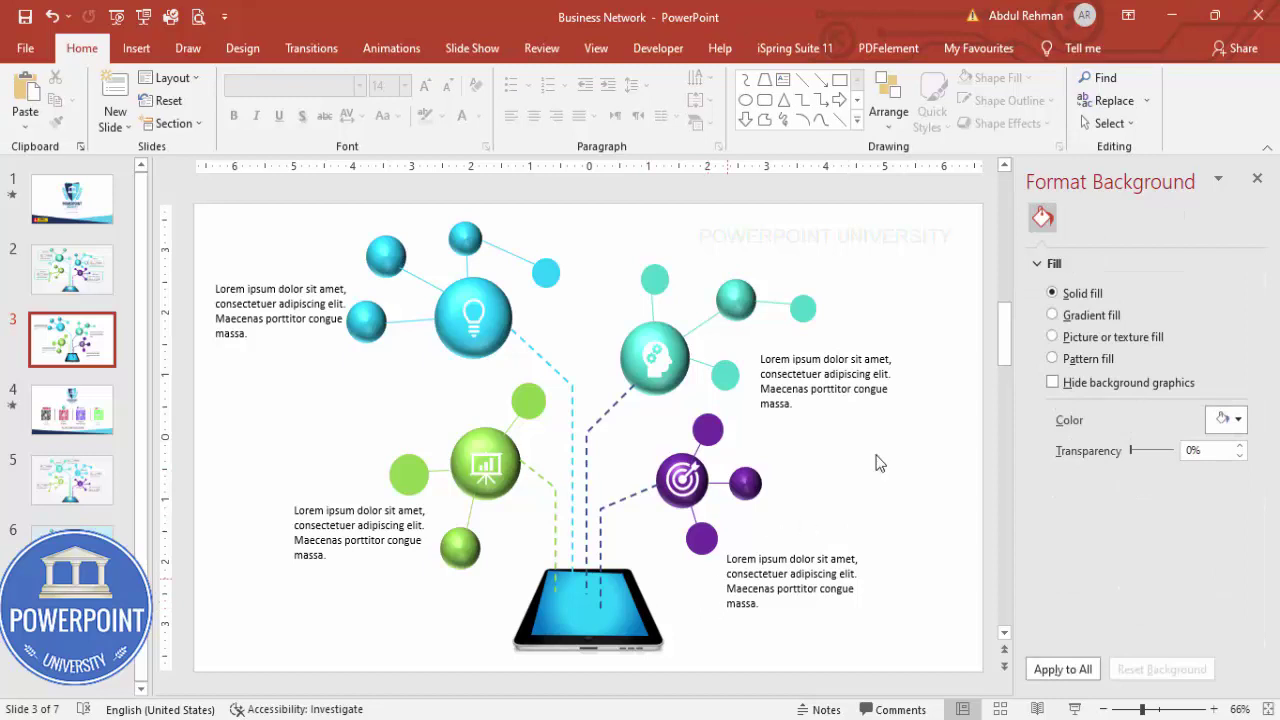